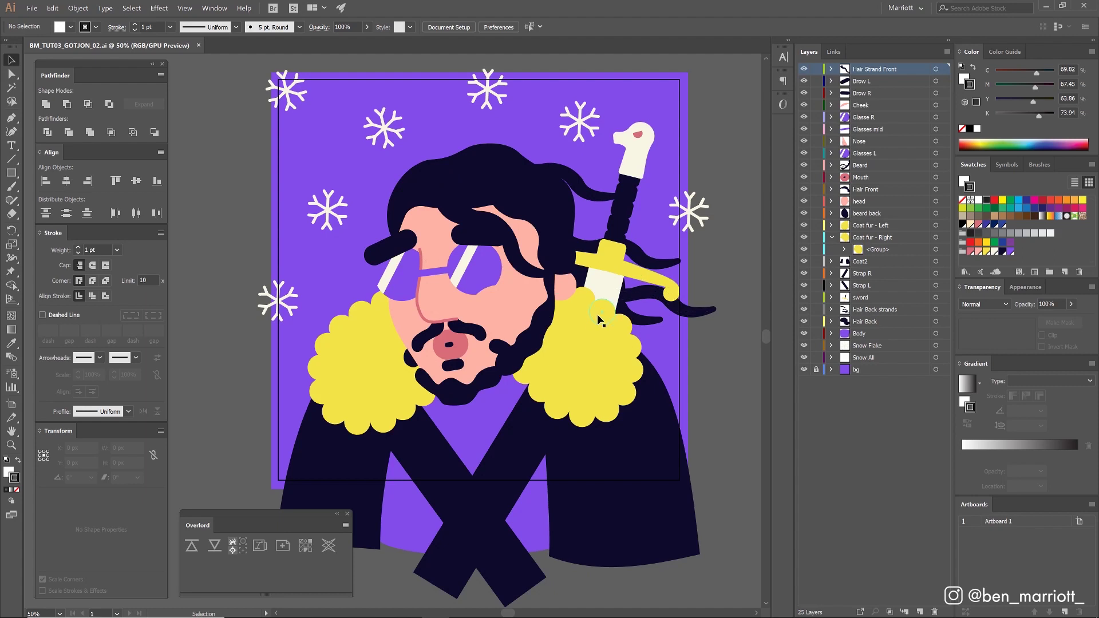
pyautogui.click(570, 275)
pyautogui.click(710, 188)
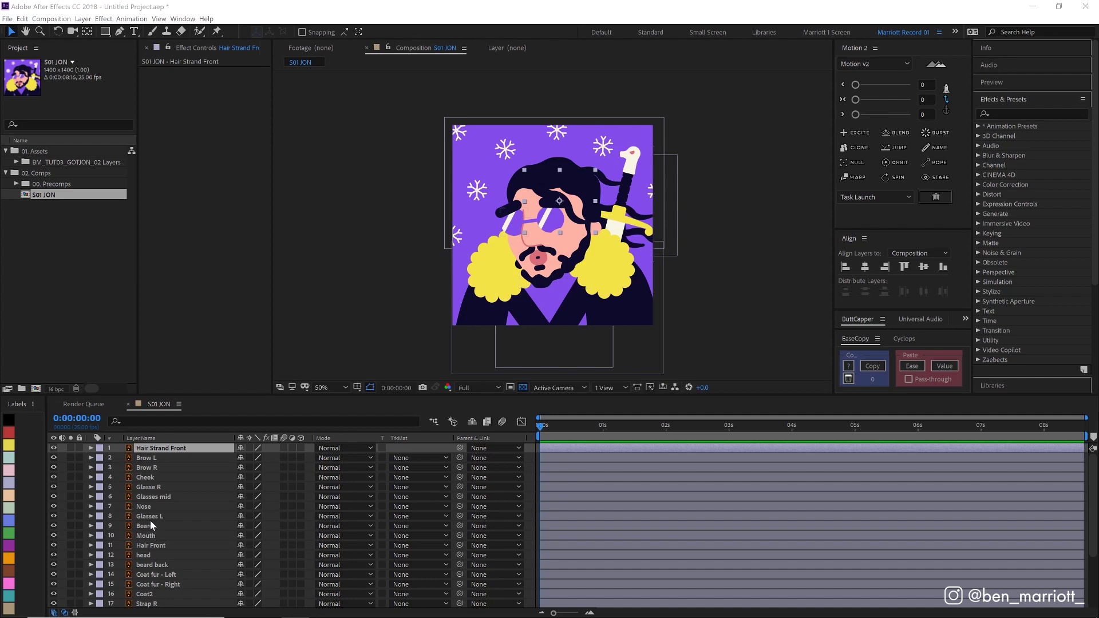
pyautogui.press('Tab')
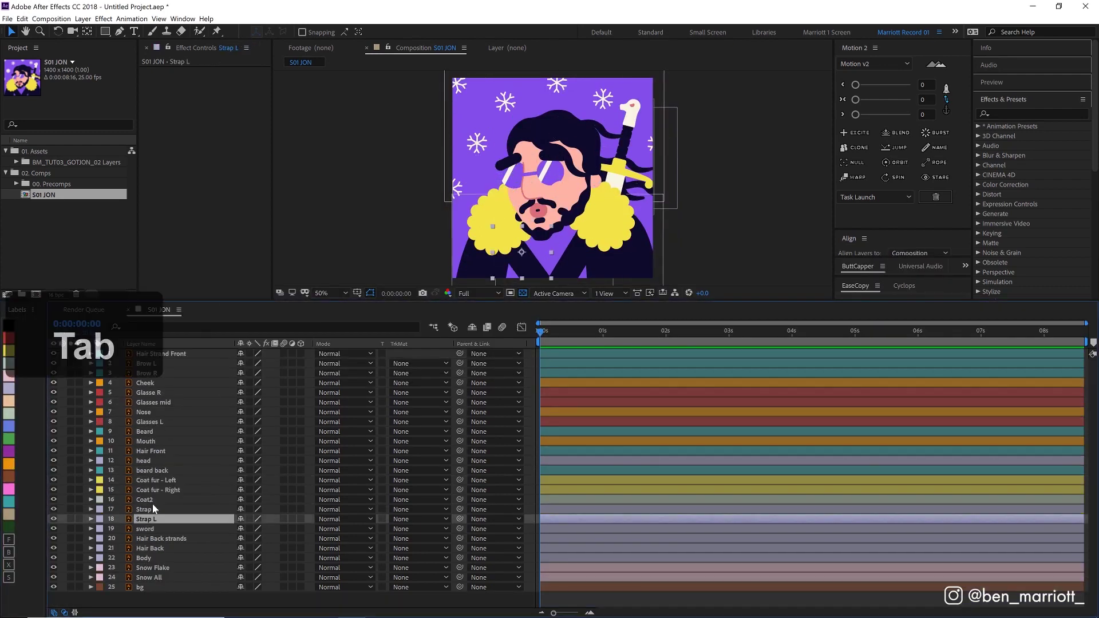
pyautogui.click(182, 355)
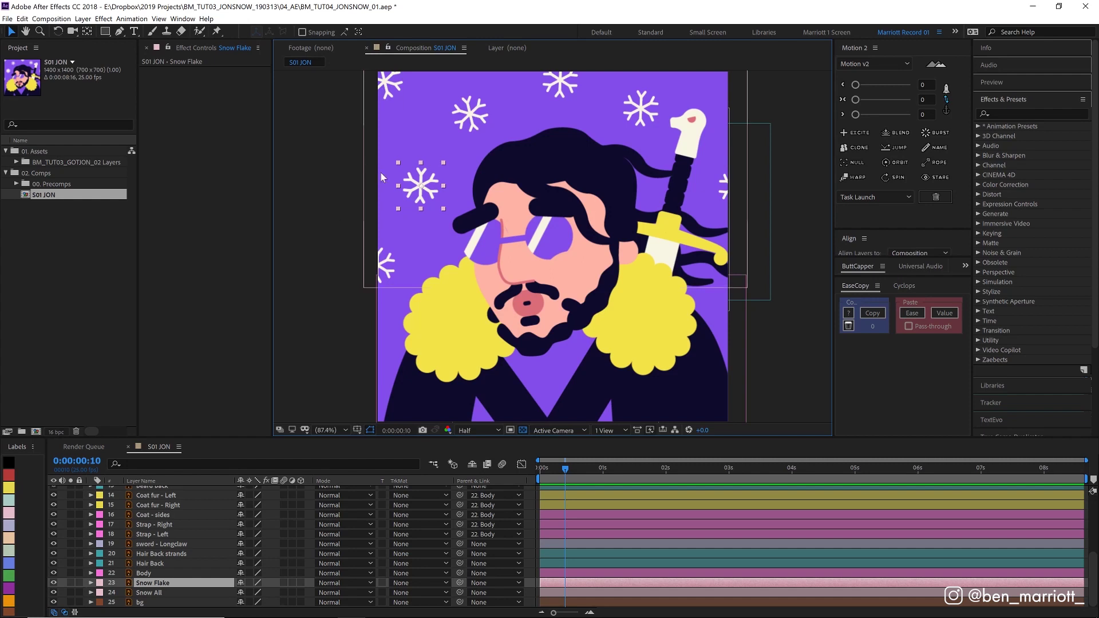
# Move the single Snow Flake layer down over the fur on the figure's shoulder beside the beard
pyautogui.press('z')
pyautogui.moveTo(424, 202); pyautogui.dragTo(456, 339)
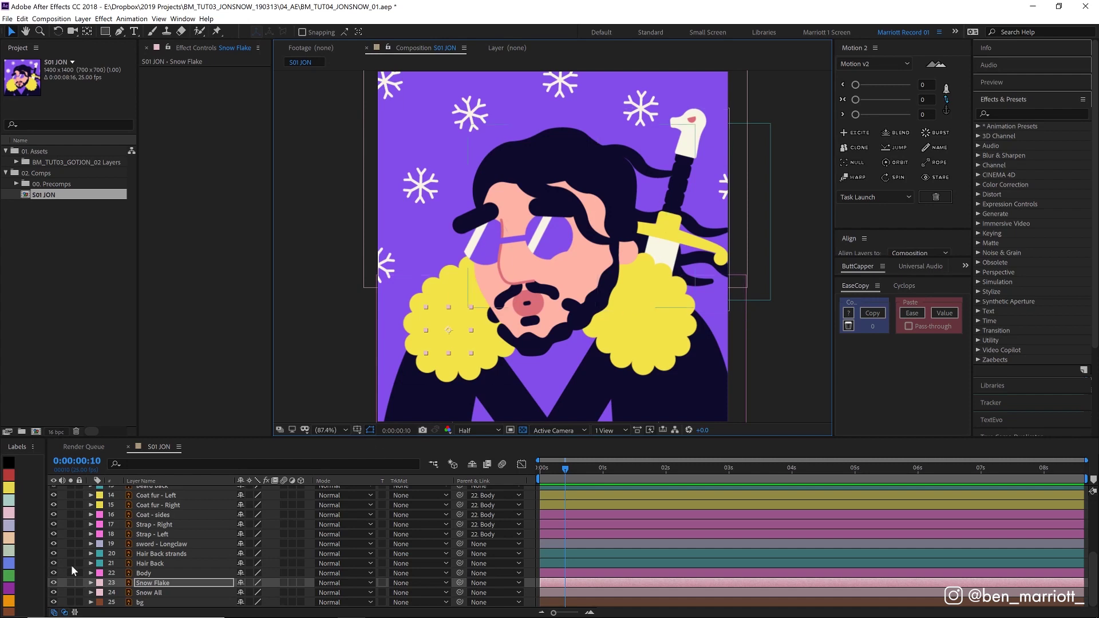
# Hide the sword - Longclaw layer to view the artwork without it, and show it again
pyautogui.click(53, 544)
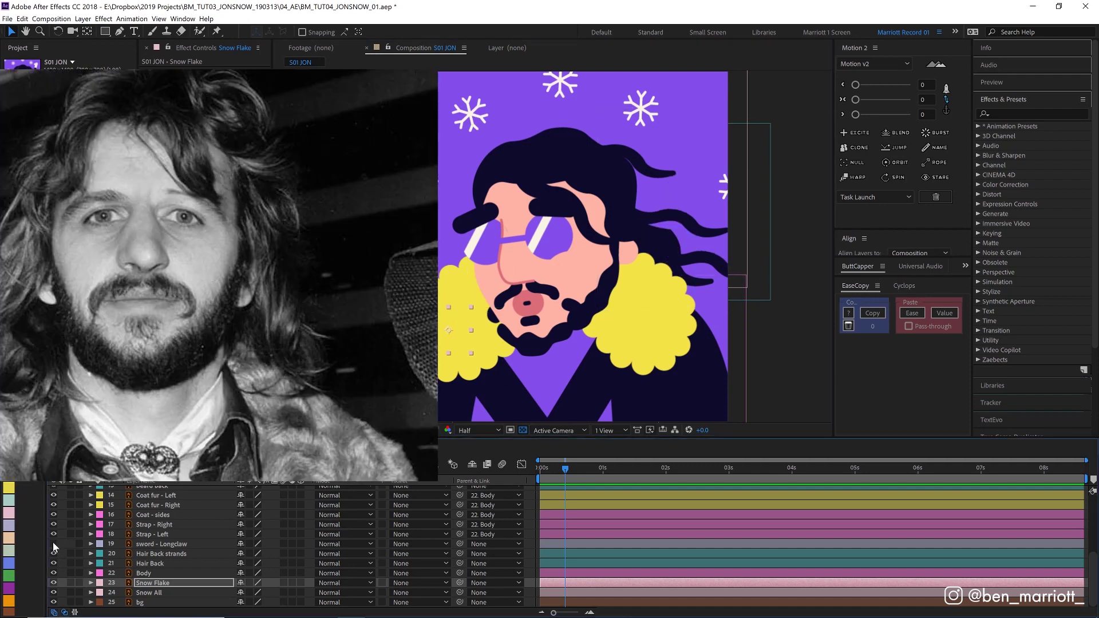
pyautogui.click(53, 544)
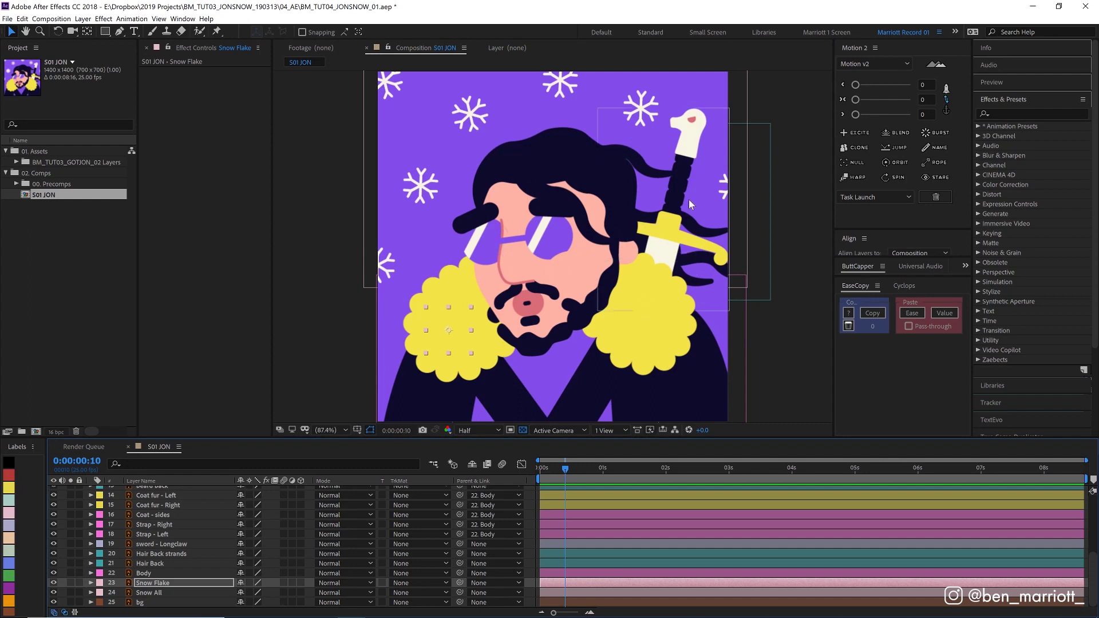
pyautogui.scroll(1, 201, 558)
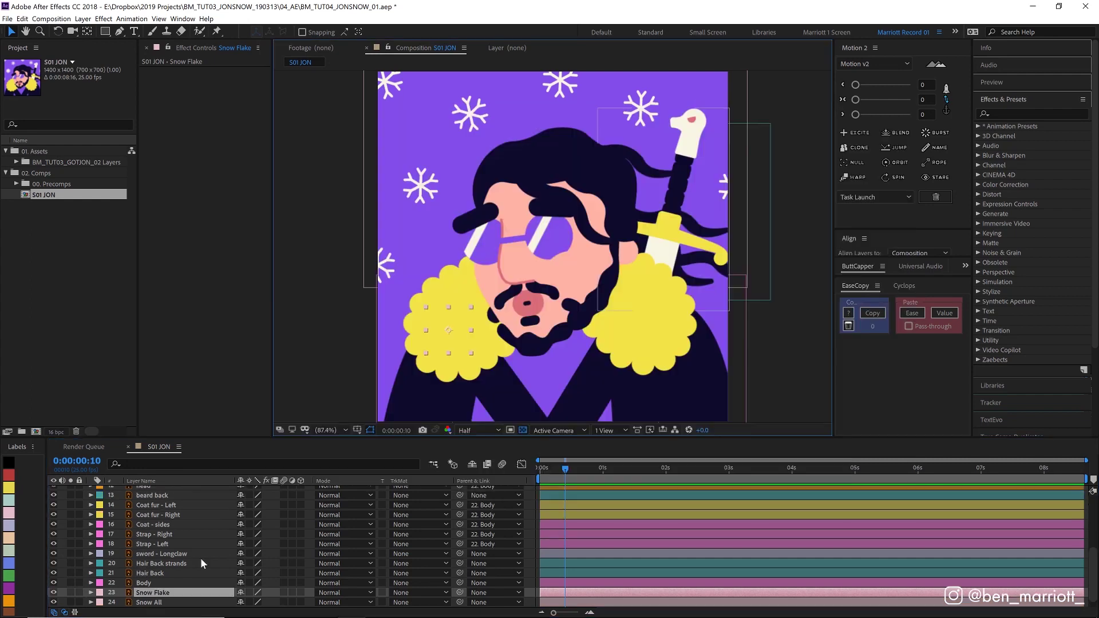
# Delete the Snow All layer and position the single Snow Flake just above the canvas's top edge
pyautogui.hotkey('ctrl', 'Down')
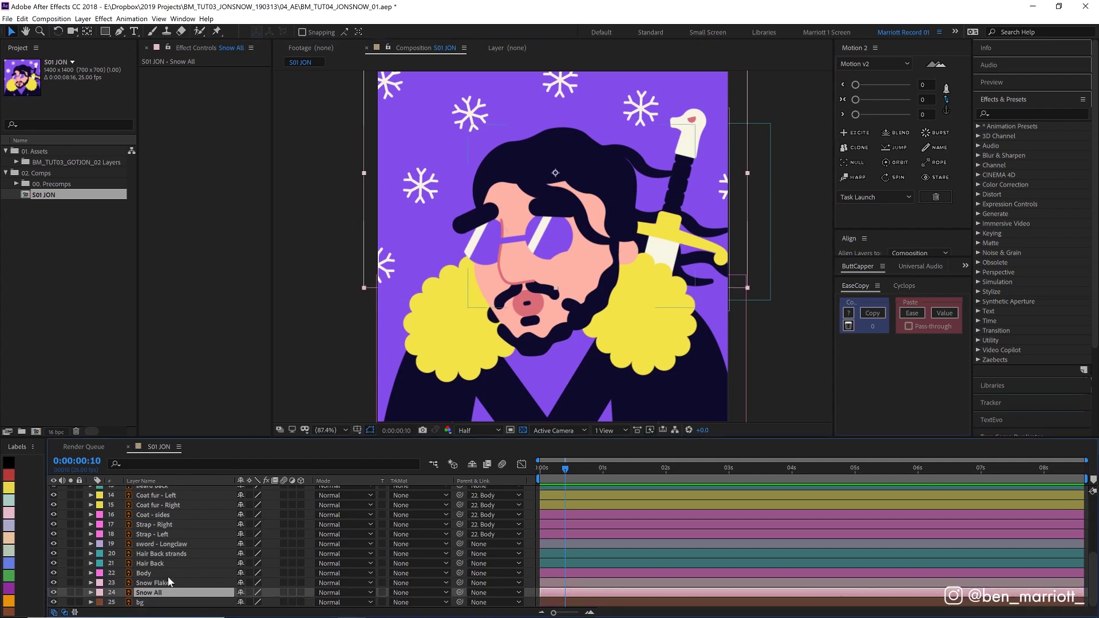
pyautogui.press('BackSpace')
pyautogui.click(170, 593)
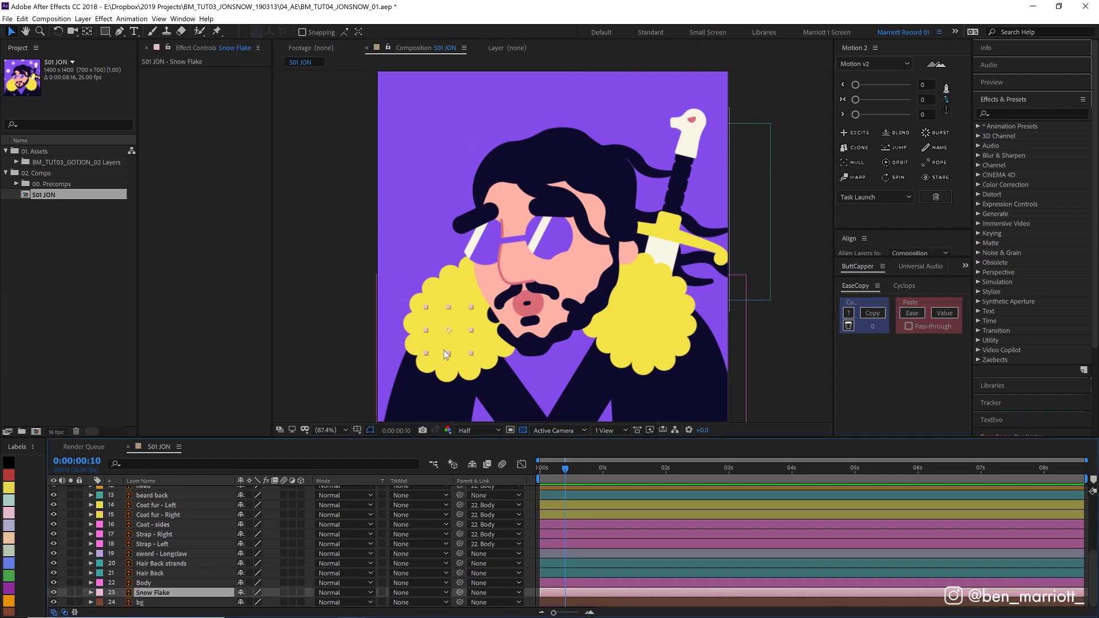
pyautogui.moveTo(436, 243); pyautogui.dragTo(430, 87)
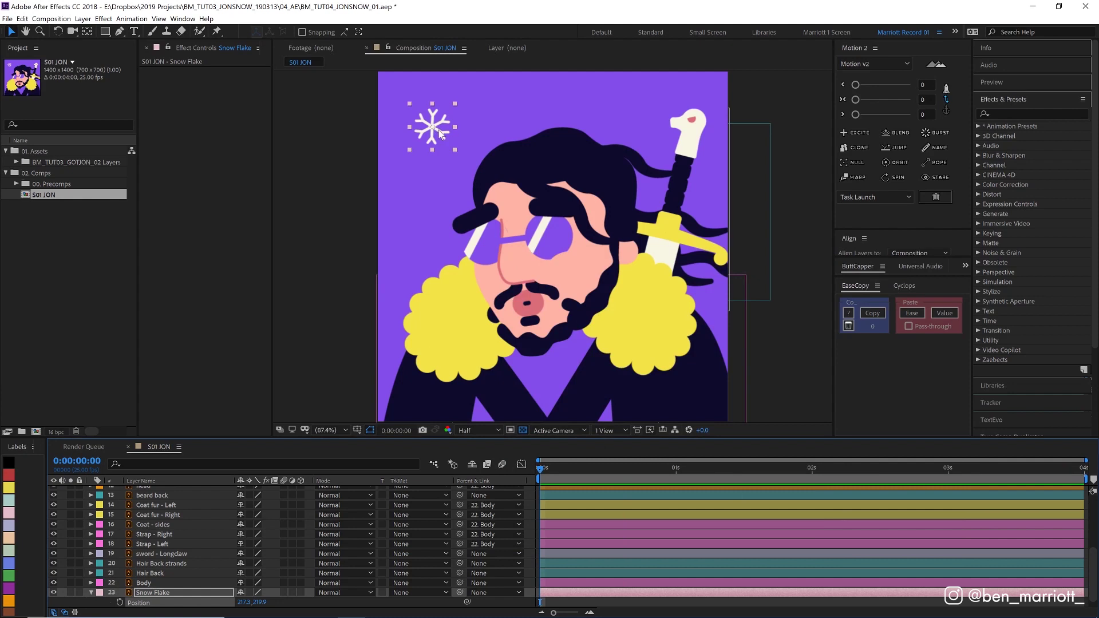
pyautogui.moveTo(439, 133); pyautogui.dragTo(437, 43)
# Keyframe the Snow Flake's Position from above the canvas at 0:00 to below its bottom edge at 1:00, and preview the fall
pyautogui.click(120, 603)
pyautogui.click(676, 469)
pyautogui.hotkey('shift', 'Down')
pyautogui.hotkey('shift', 'Down')
pyautogui.hotkey('shift', 'Down')
pyautogui.hotkey('shift', 'Down')
pyautogui.hotkey('shift', 'Down')
pyautogui.hotkey('shift', 'Down')
pyautogui.hotkey('shift', 'Down')
pyautogui.hotkey('shift', 'Down')
pyautogui.hotkey('shift', 'Down')
pyautogui.hotkey('shift', 'Down')
pyautogui.hotkey('shift', 'Down')
pyautogui.hotkey('shift', 'Down')
pyautogui.hotkey('shift', 'Down')
pyautogui.hotkey('shift', 'Down')
pyautogui.hotkey('shift', 'Down')
pyautogui.hotkey('shift', 'Down')
pyautogui.hotkey('shift', 'Down')
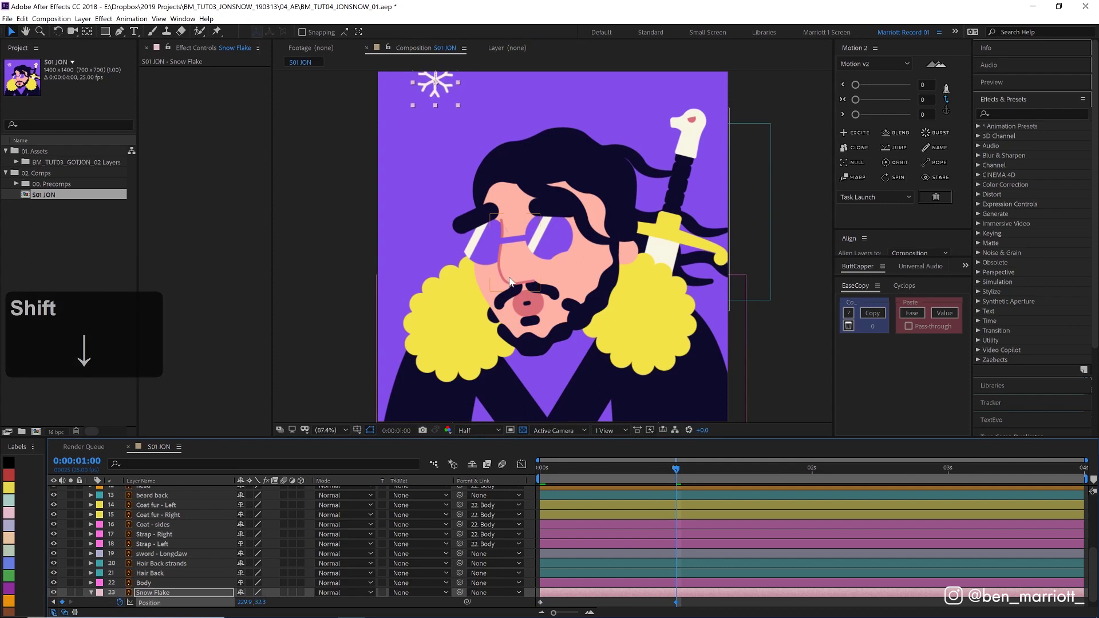
pyautogui.moveTo(432, 86); pyautogui.dragTo(442, 458)
pyautogui.press('Home')
pyautogui.press('space')
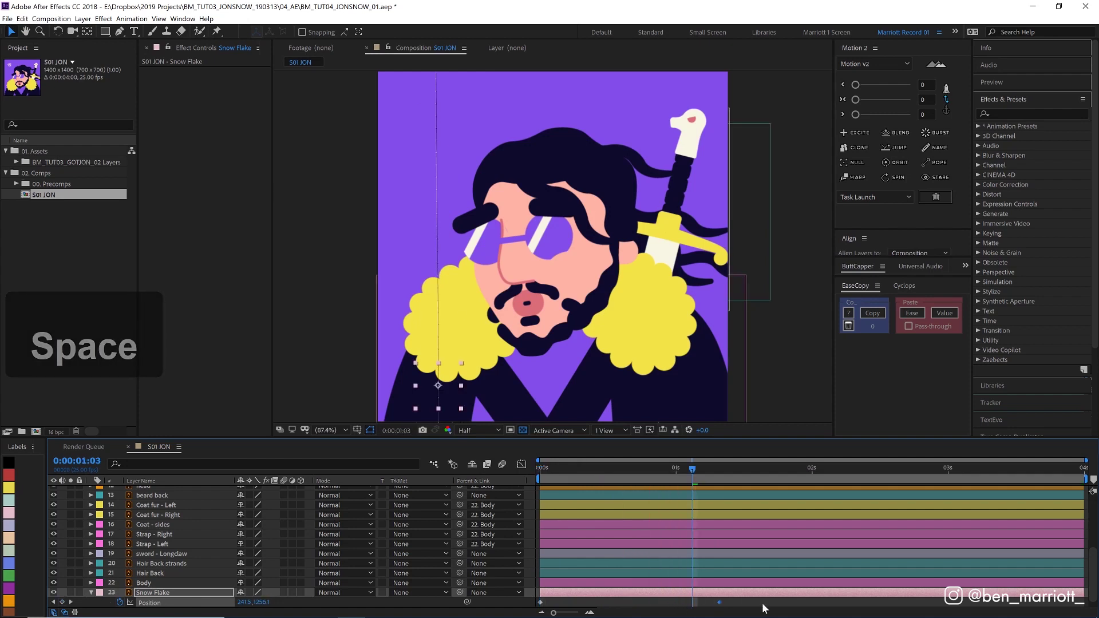
# Slow the snowflake's fall by moving its last Position keyframe to just after 3 seconds
pyautogui.press('z')
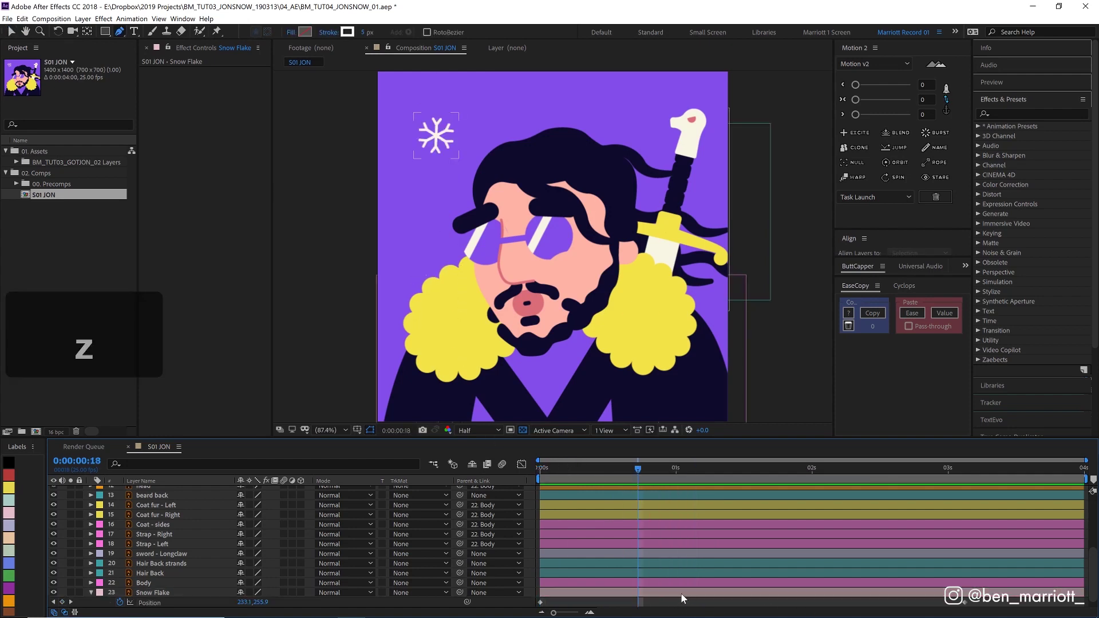
pyautogui.click(682, 595)
pyautogui.press('v')
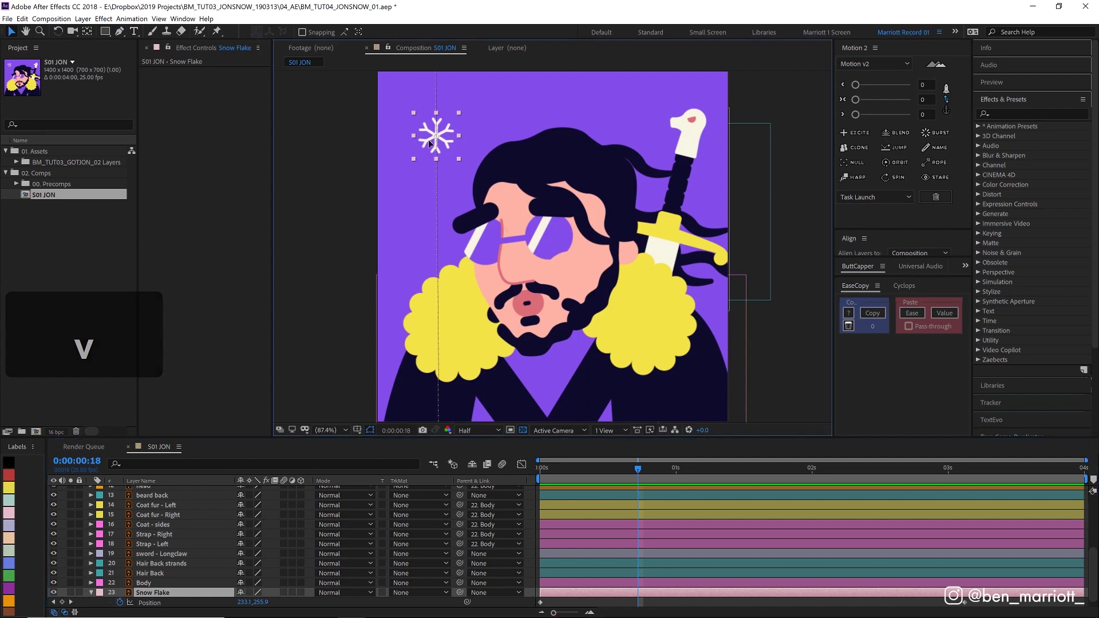
# Add Position keyframes at 0:18, about 1:16 and 2:10 that sway the falling snowflake left, right and left
pyautogui.moveTo(435, 146); pyautogui.dragTo(404, 147)
pyautogui.click(763, 468)
pyautogui.moveTo(420, 286); pyautogui.dragTo(459, 269)
pyautogui.click(867, 469)
pyautogui.moveTo(445, 401); pyautogui.dragTo(412, 393)
pyautogui.moveTo(459, 271); pyautogui.dragTo(459, 256)
pyautogui.moveTo(413, 392); pyautogui.dragTo(412, 383)
# Round the bends of the snowflake's motion path into smooth curves with the Convert Vertex tool, and preview the motion
pyautogui.click(119, 32)
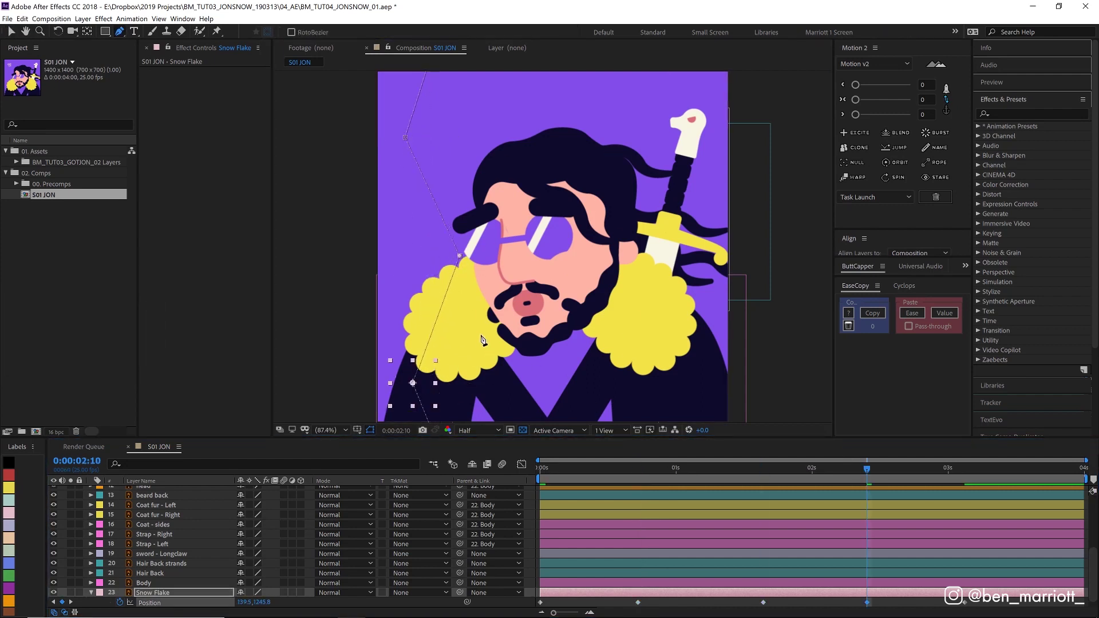
pyautogui.click(121, 33)
pyautogui.click(195, 71)
pyautogui.moveTo(406, 139); pyautogui.dragTo(406, 164)
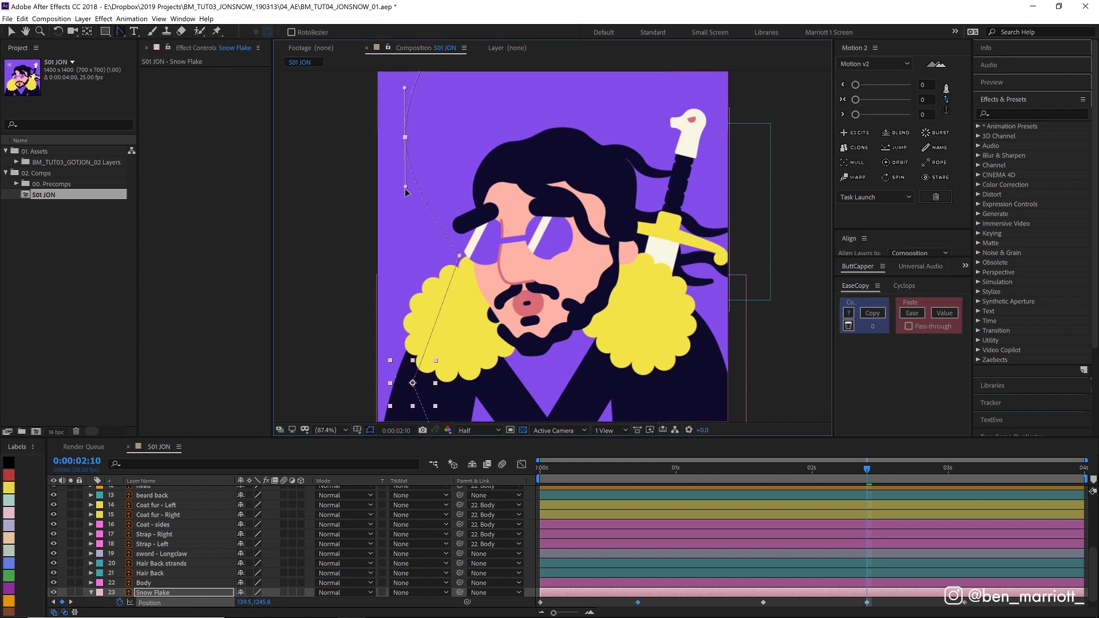
pyautogui.moveTo(459, 255); pyautogui.dragTo(460, 276)
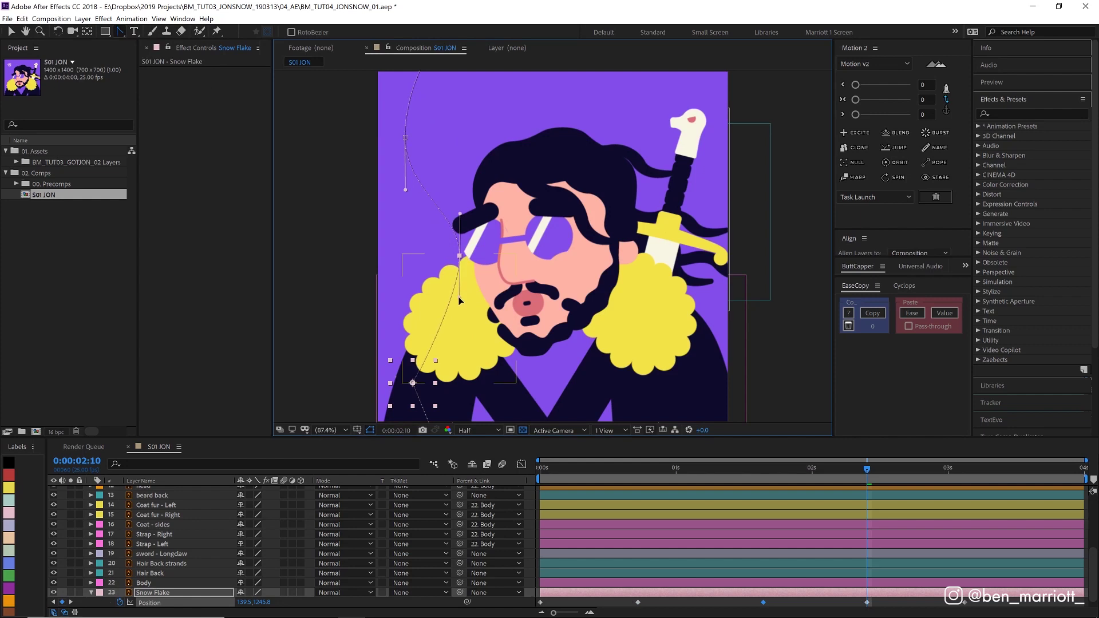
pyautogui.press('space')
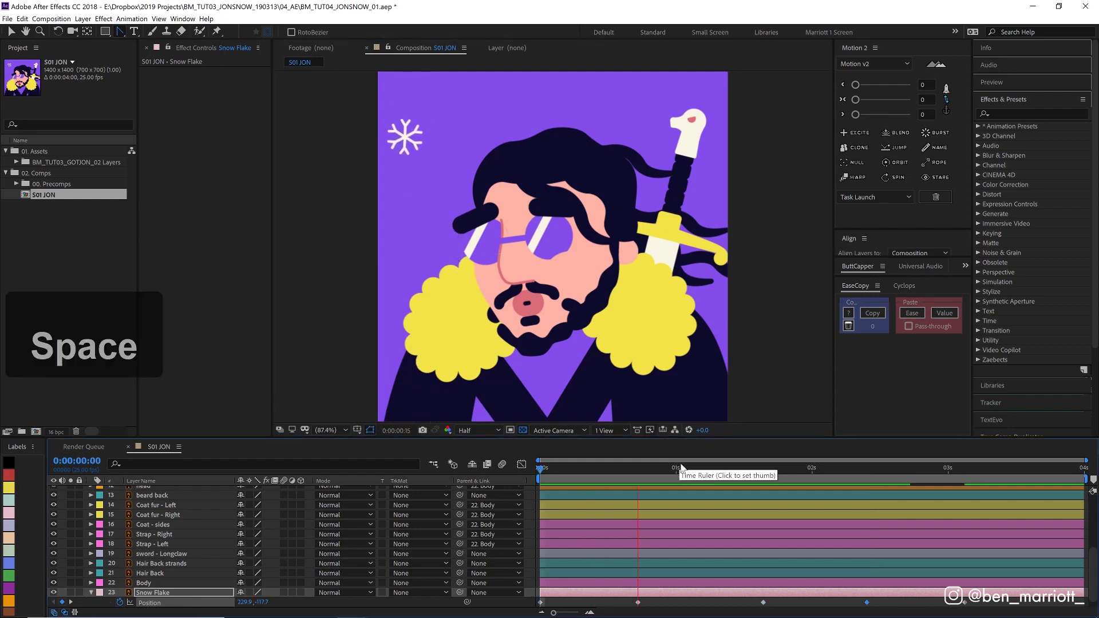
# Reveal the Snow Flake's Rotation alongside its Position and set a Rotation keyframe at 0:00
pyautogui.press('r')
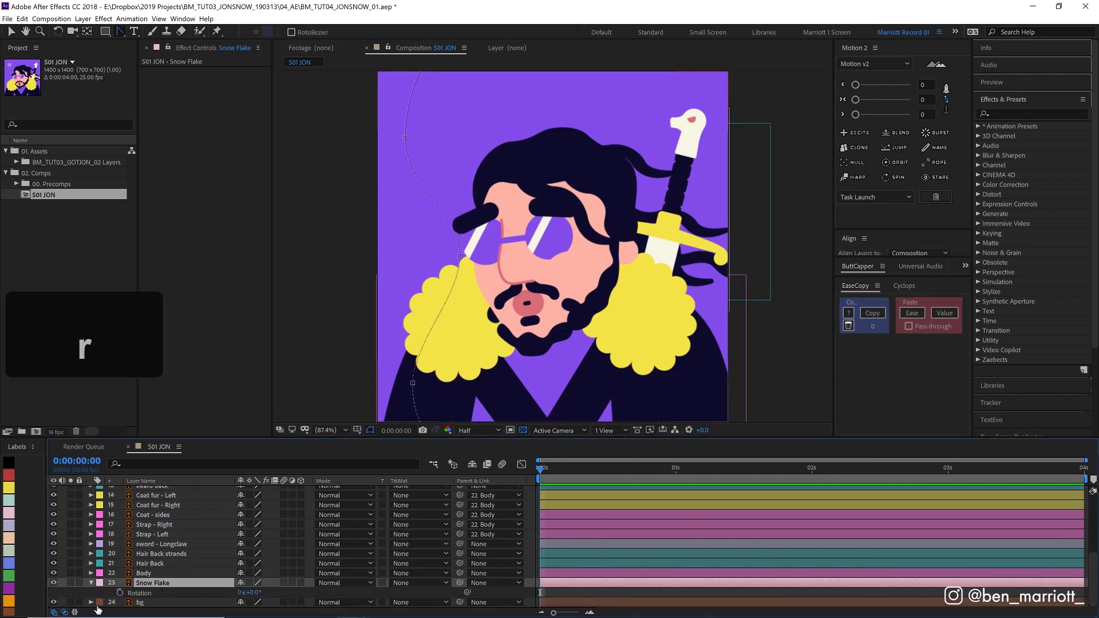
pyautogui.hotkey('shift', 'p')
pyautogui.press('KP_Enter')
pyautogui.press('space')
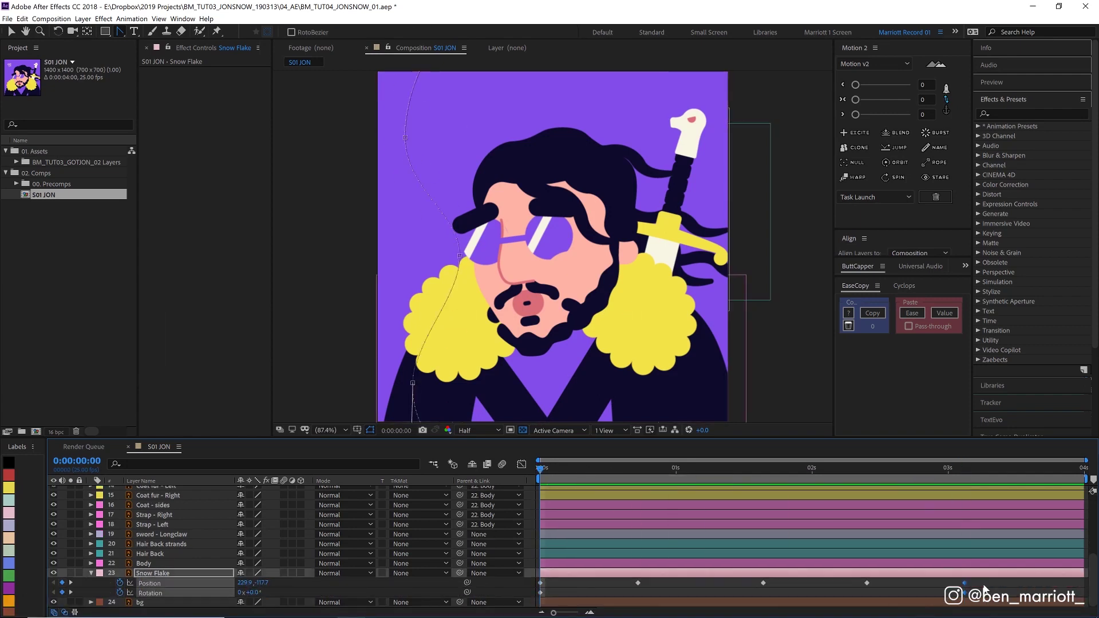
# Stretch all the snowflake's Position keyframes proportionally to end just before 4 seconds, and preview the slower fall
pyautogui.moveTo(973, 581); pyautogui.dragTo(505, 606)
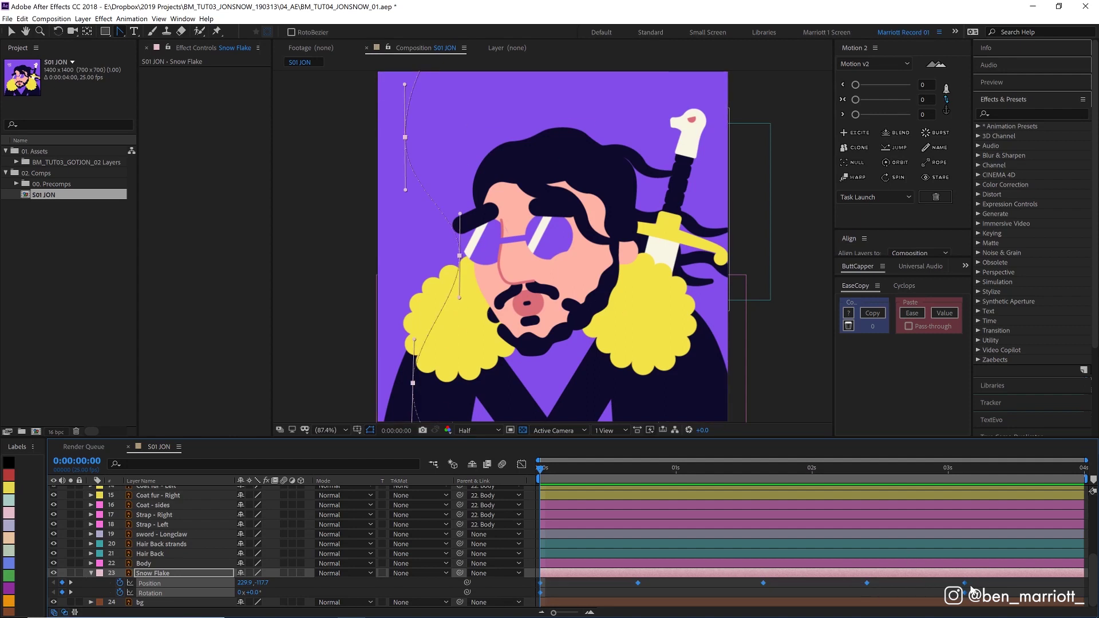
pyautogui.hotkey('alt', 'space')
pyautogui.moveTo(967, 587); pyautogui.dragTo(1061, 587)
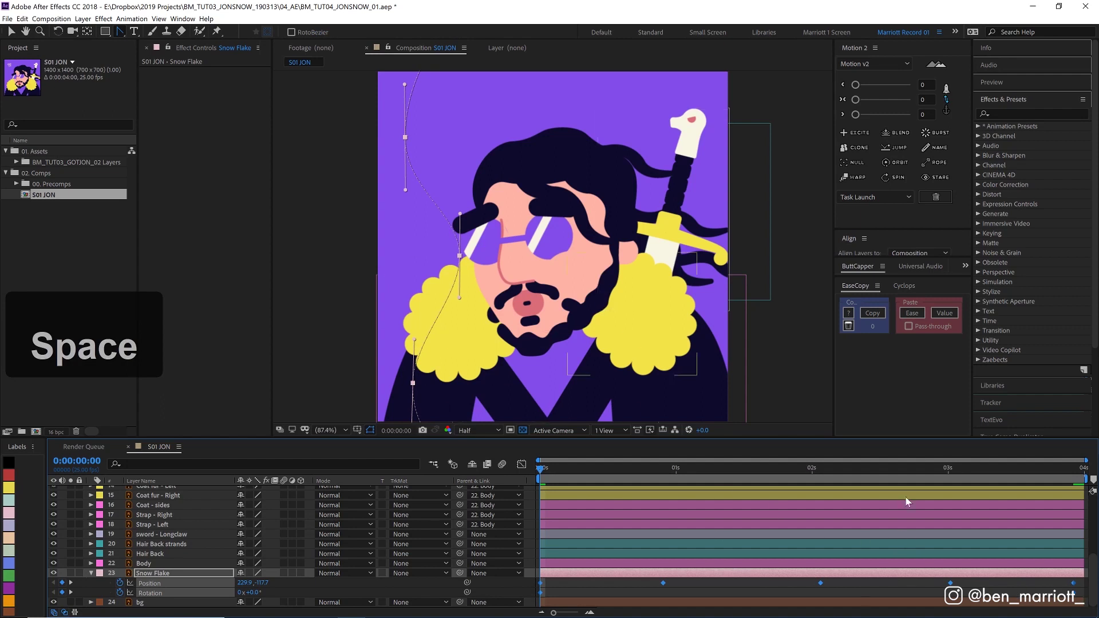
pyautogui.press('space')
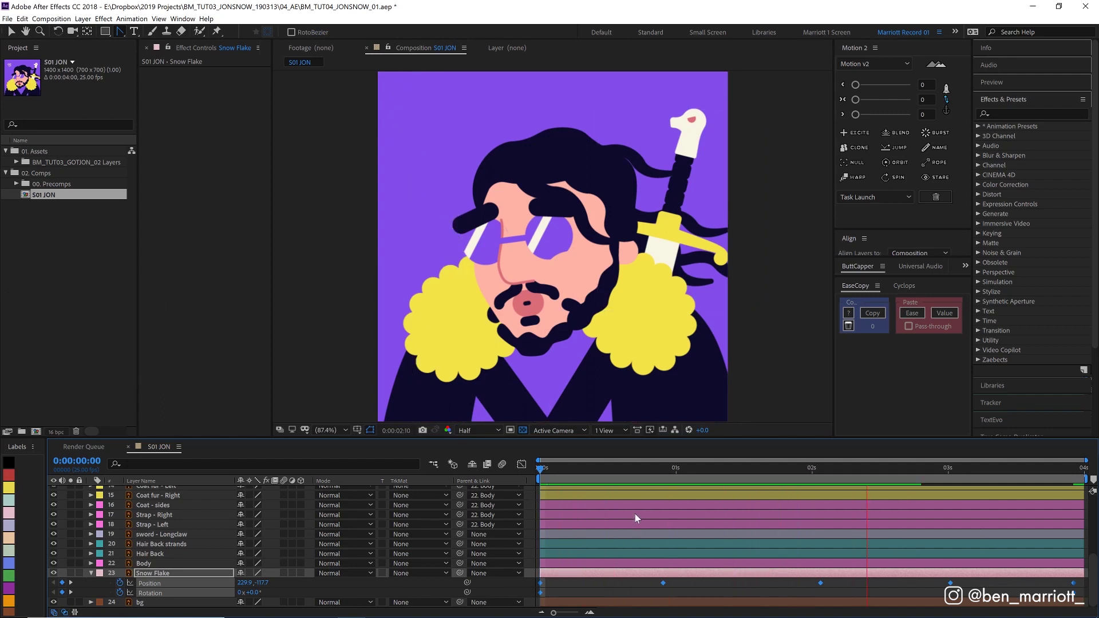
# Duplicate the animated snowflake up to Snow Flake 30, spread the copies across the sky, and stagger their start times
pyautogui.moveTo(694, 470); pyautogui.dragTo(836, 487)
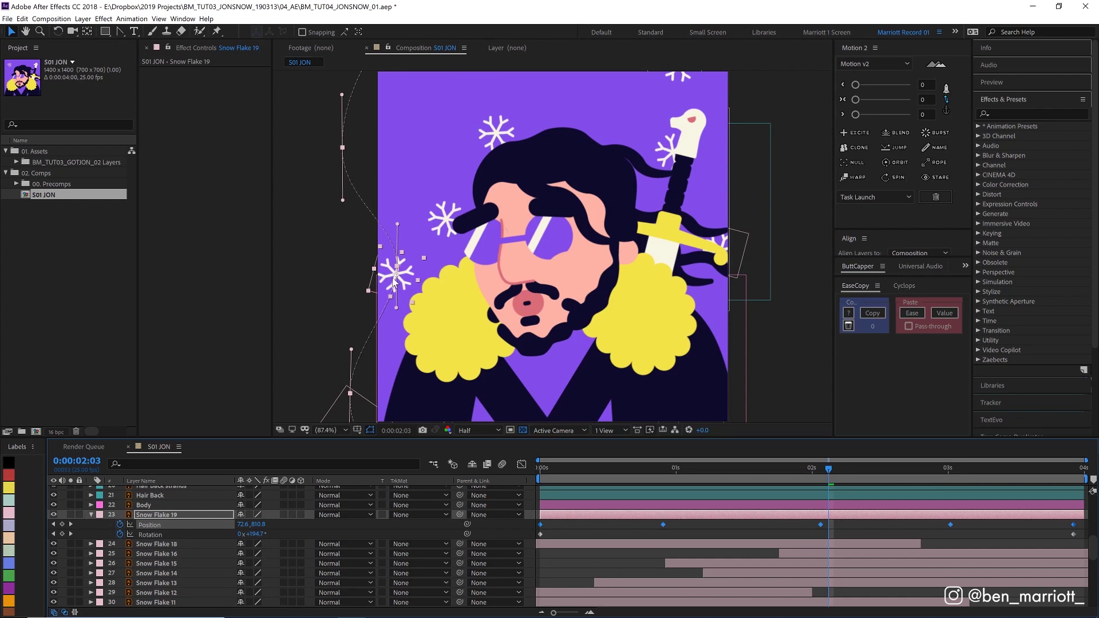
pyautogui.hotkey('ctrl', ']')
pyautogui.hotkey('ctrl', ']')
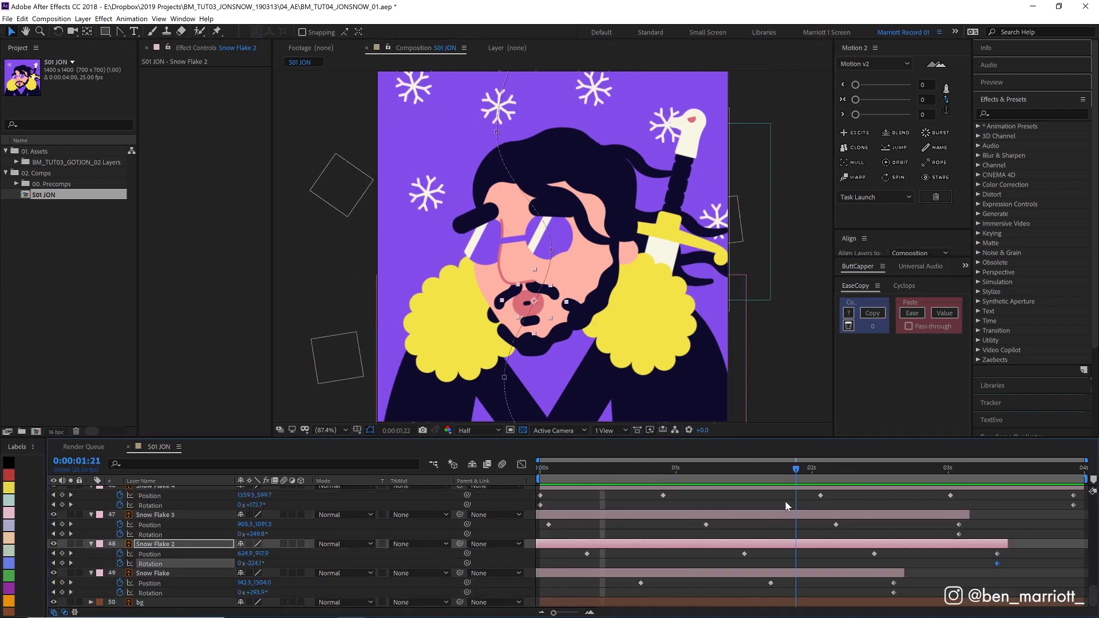
pyautogui.click(605, 479)
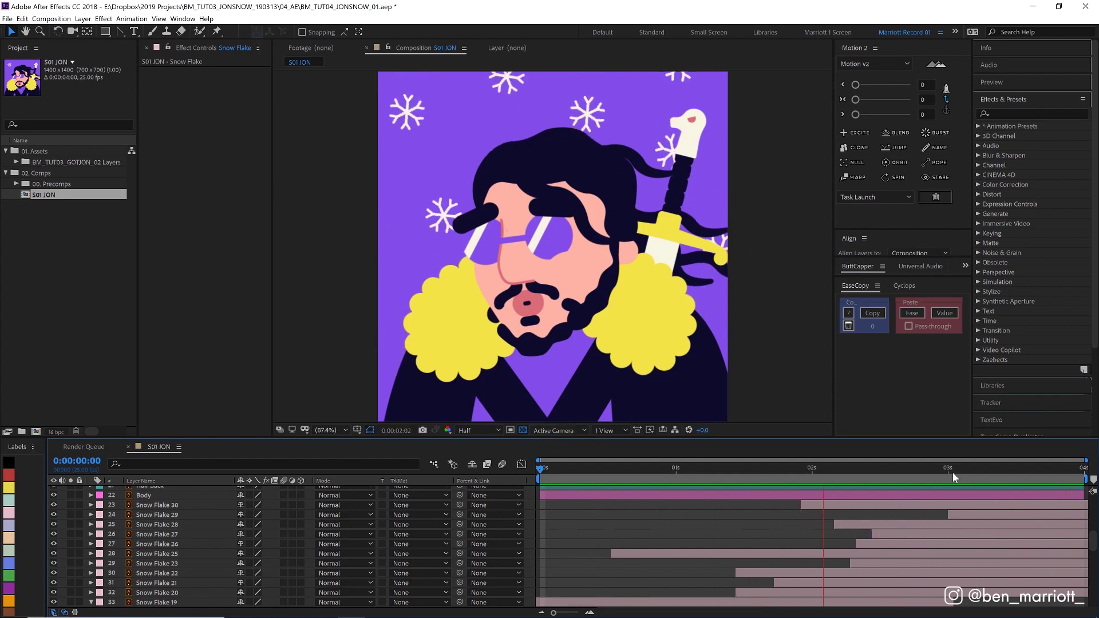
pyautogui.moveTo(953, 472); pyautogui.dragTo(1010, 482)
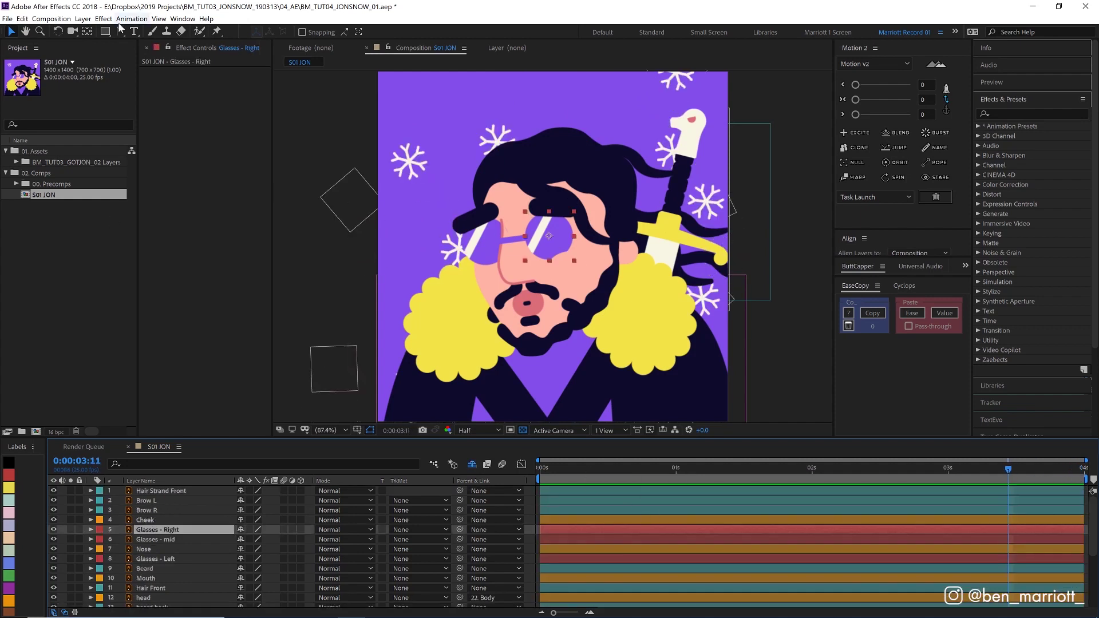
# Draw a tall rectangle without fill over the face on a new shape layer and set its white stroke to 41 px
pyautogui.click(105, 31)
pyautogui.press('F2')
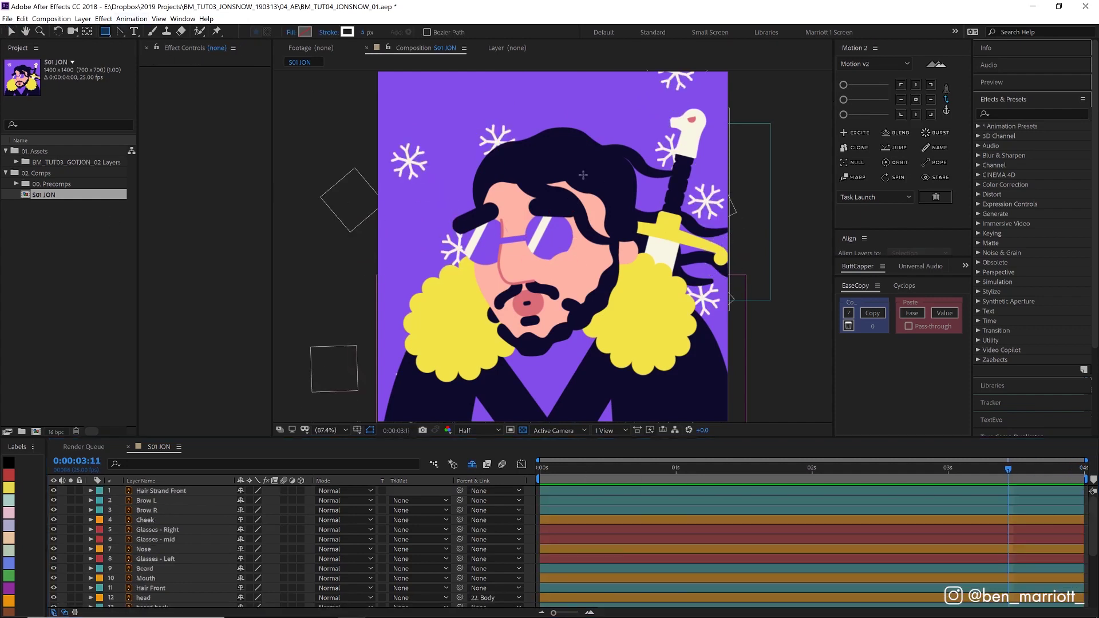
pyautogui.moveTo(462, 105); pyautogui.dragTo(558, 362)
pyautogui.moveTo(364, 31); pyautogui.dragTo(388, 32)
# Rotate the rectangle's shape layer to 25 degrees
pyautogui.press('r')
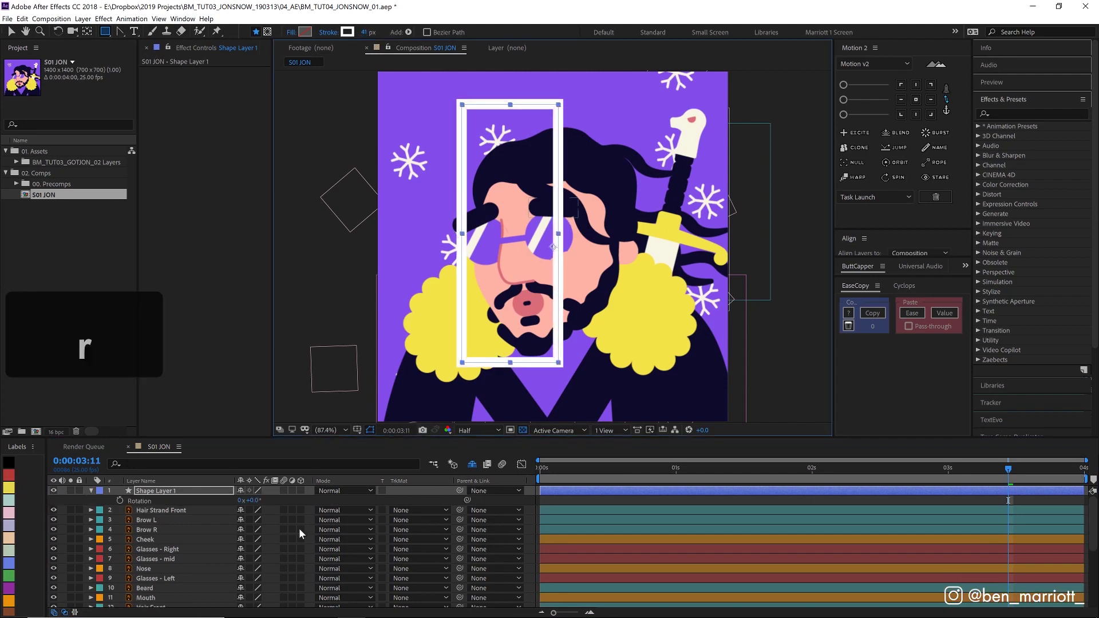
pyautogui.moveTo(246, 501); pyautogui.dragTo(275, 508)
pyautogui.moveTo(275, 508); pyautogui.dragTo(269, 508)
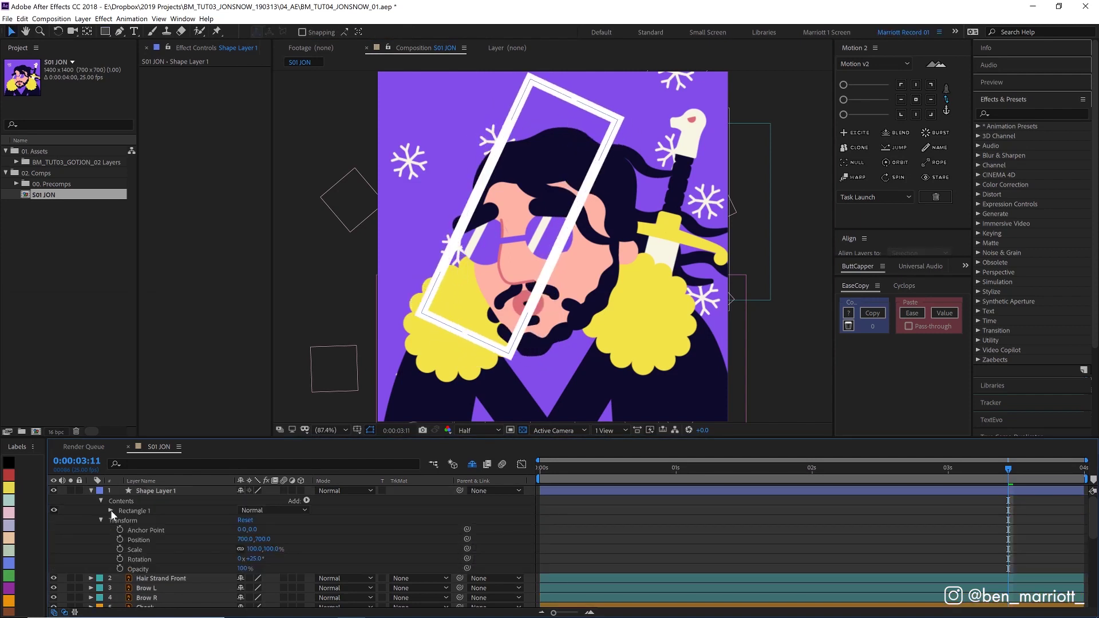
# Narrow the rectangle's path size to 215.8 by 1032.5 and give it an off-white 35 px stroke
pyautogui.click(112, 511)
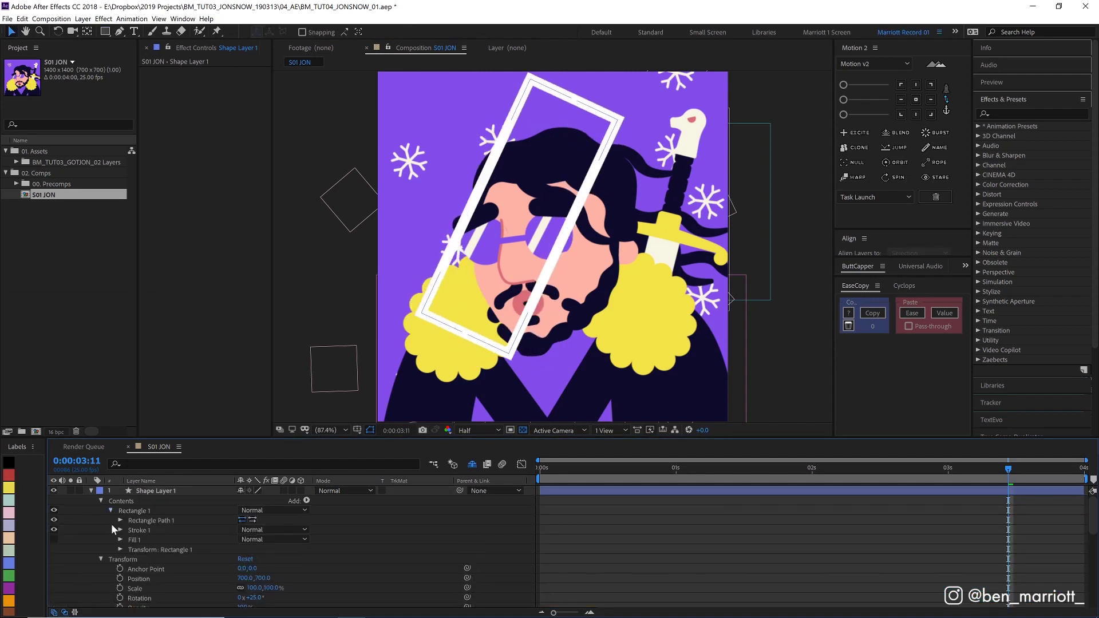
pyautogui.click(121, 520)
pyautogui.moveTo(254, 529); pyautogui.dragTo(157, 532)
pyautogui.hotkey('ctrl', 'z')
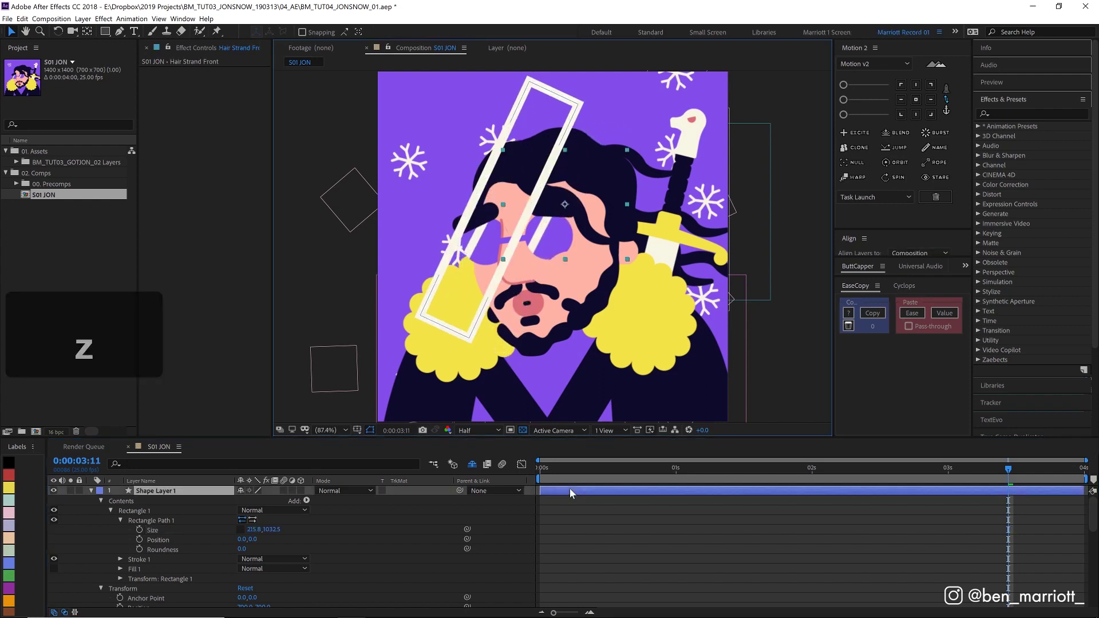
pyautogui.click(569, 490)
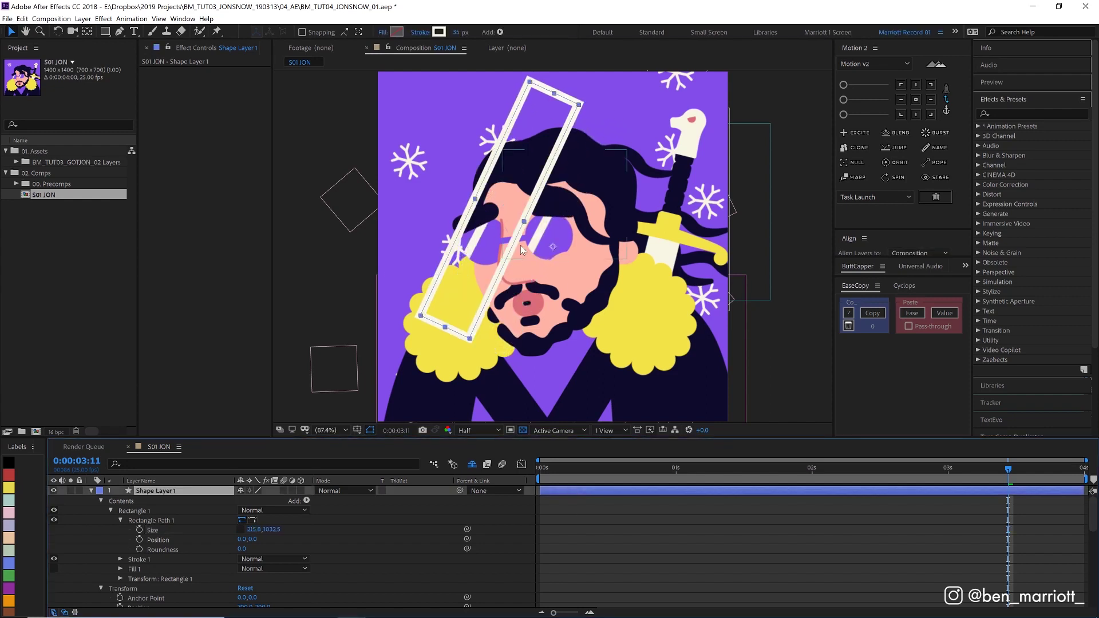
# Nudge the rectangle slightly into place over the glasses and set a Position keyframe at 0:00
pyautogui.press('Down')
pyautogui.press('Home')
pyautogui.press('p')
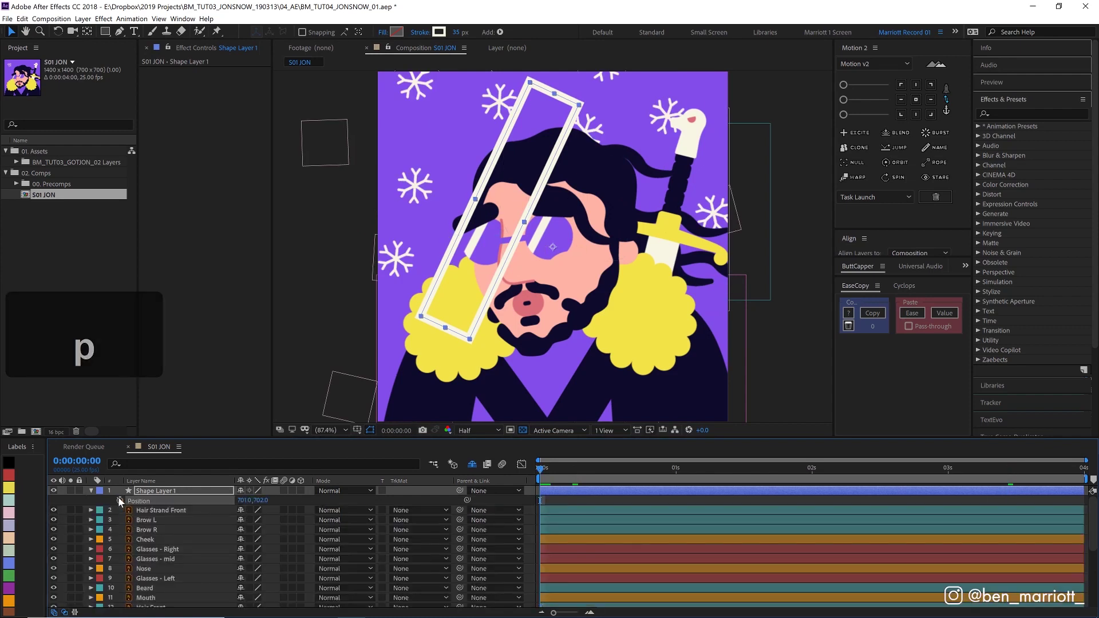
pyautogui.click(119, 500)
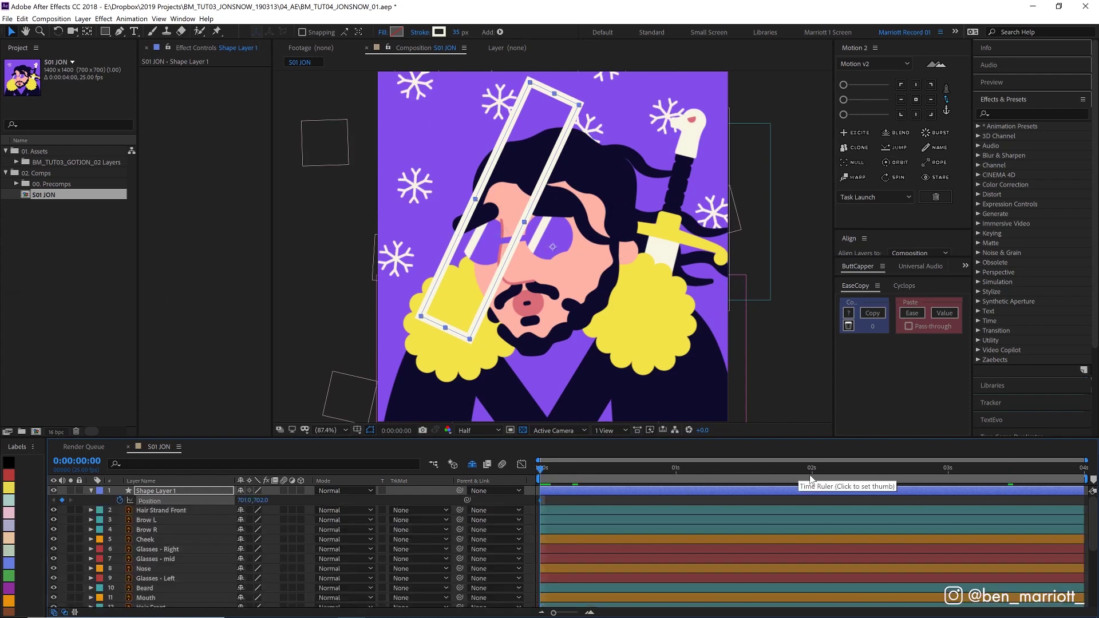
# Add an eased Position keyframe at 2:00 with the rectangle shifted right across the glasses, and preview the movement
pyautogui.click(812, 478)
pyautogui.moveTo(506, 253); pyautogui.dragTo(562, 269)
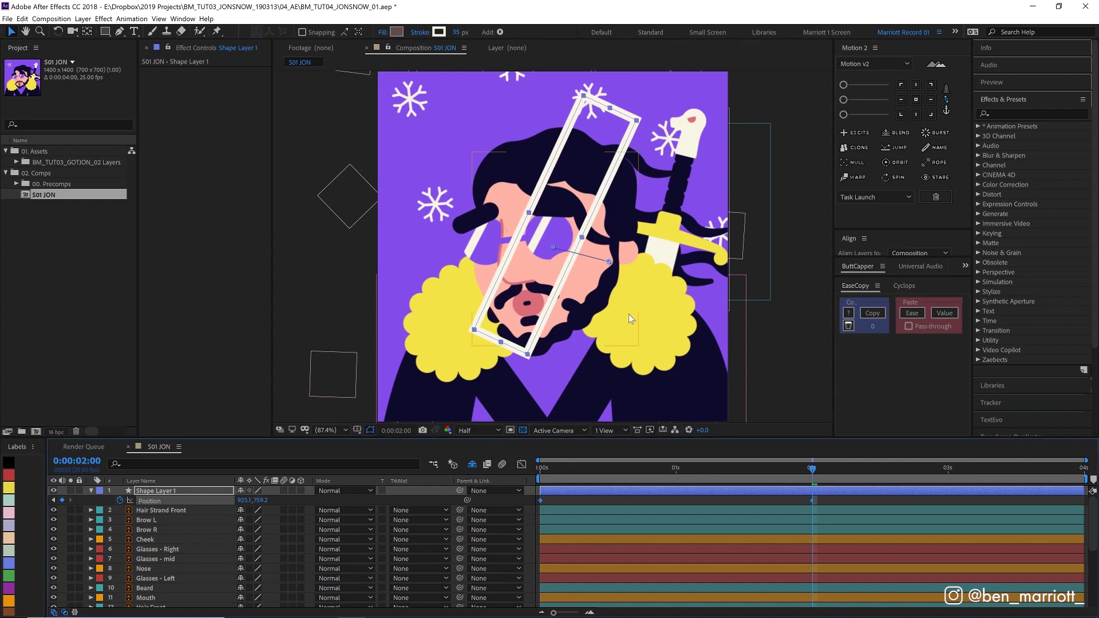
pyautogui.press('space')
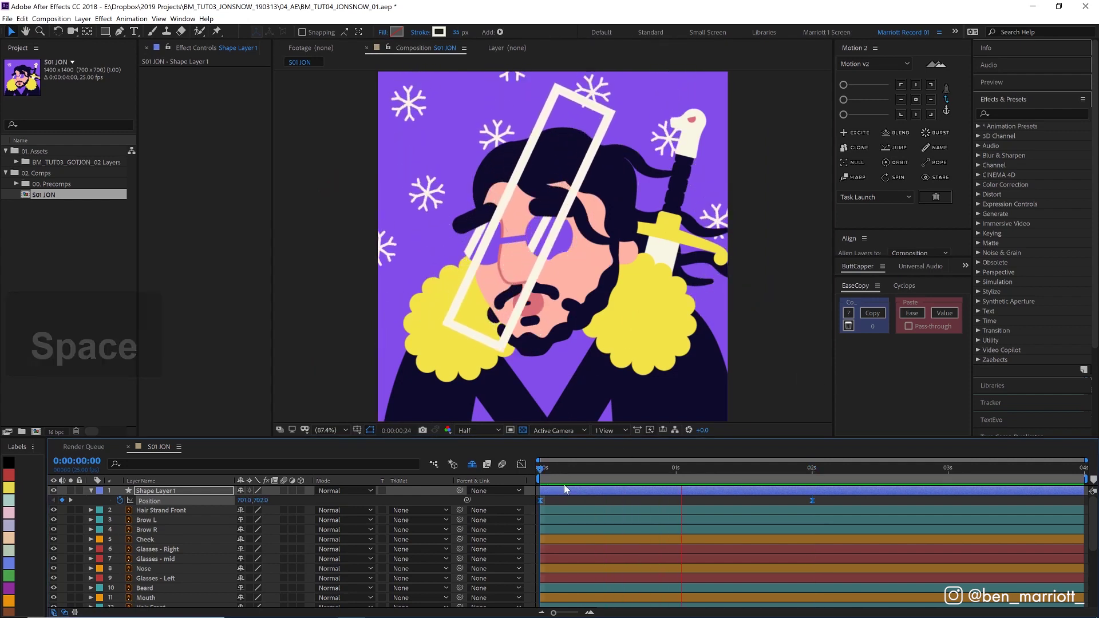
# Speed up the rectangle's slide by moving its end Position keyframe to about 0:12, and preview it
pyautogui.click(810, 500)
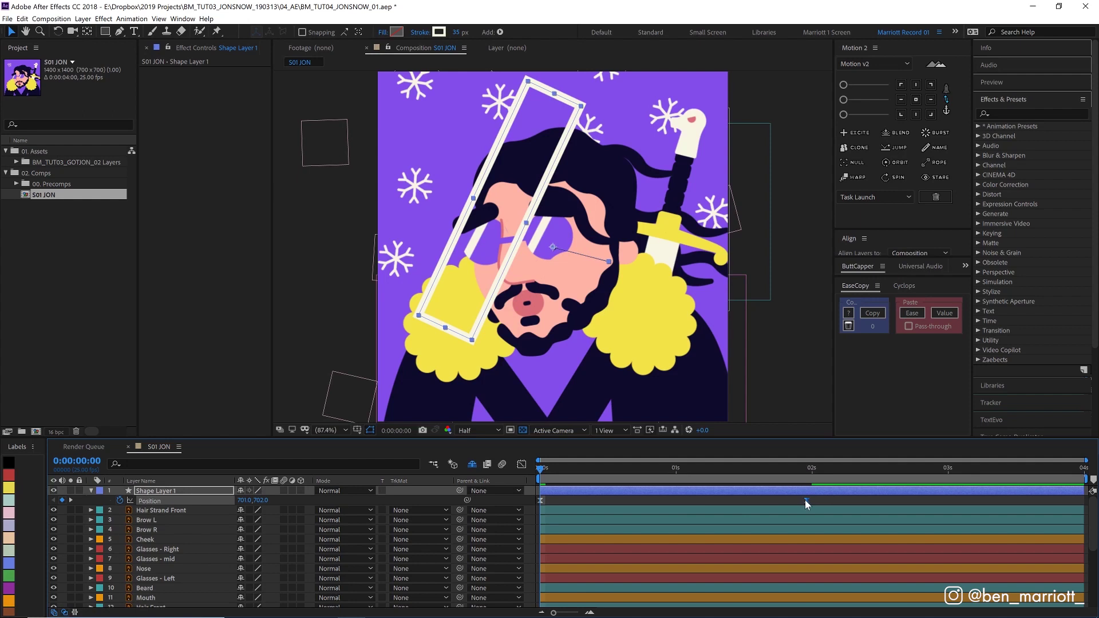
pyautogui.moveTo(806, 500); pyautogui.dragTo(606, 500)
pyautogui.press('space')
# Preview the rectangle's slide across the glasses and rename its shape layer Shine
pyautogui.press('space')
pyautogui.press('space')
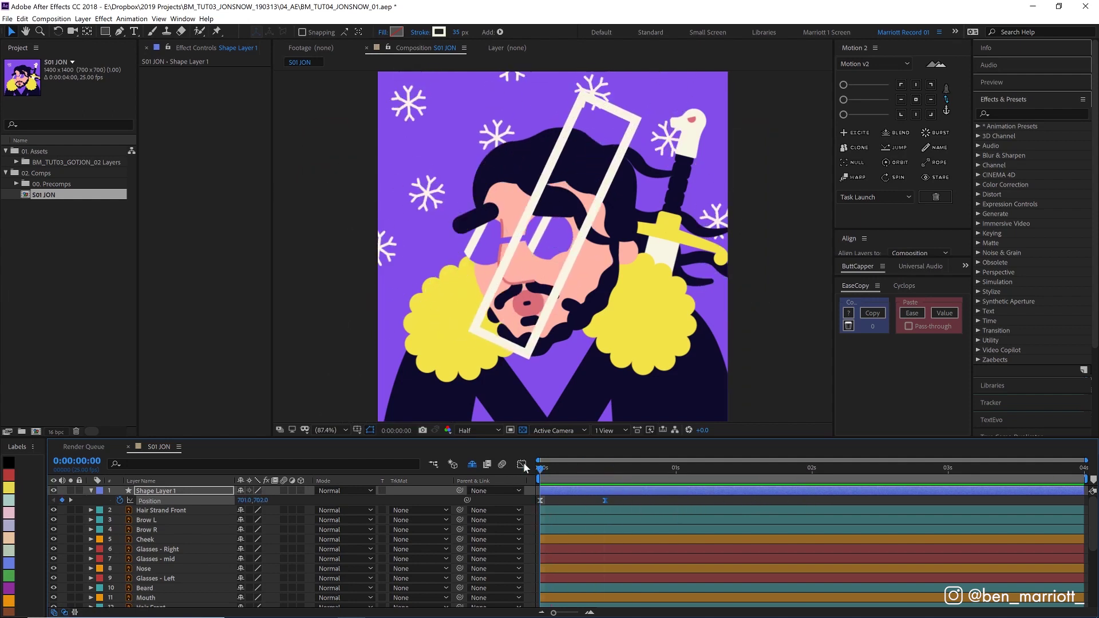
pyautogui.press('space')
pyautogui.press('space')
pyautogui.press('space')
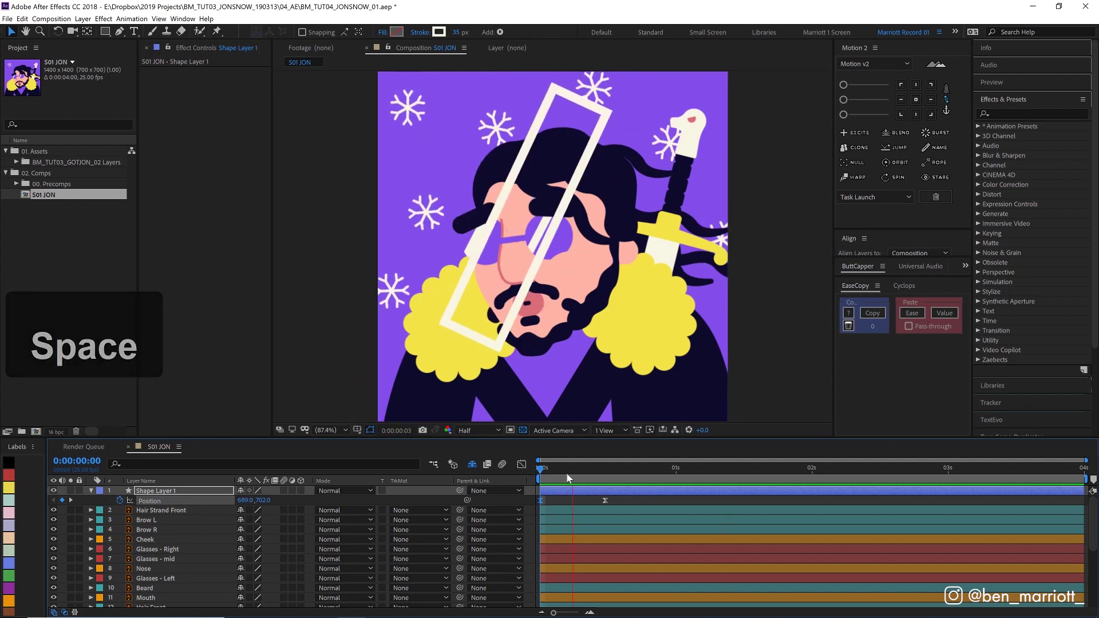
pyautogui.press('space')
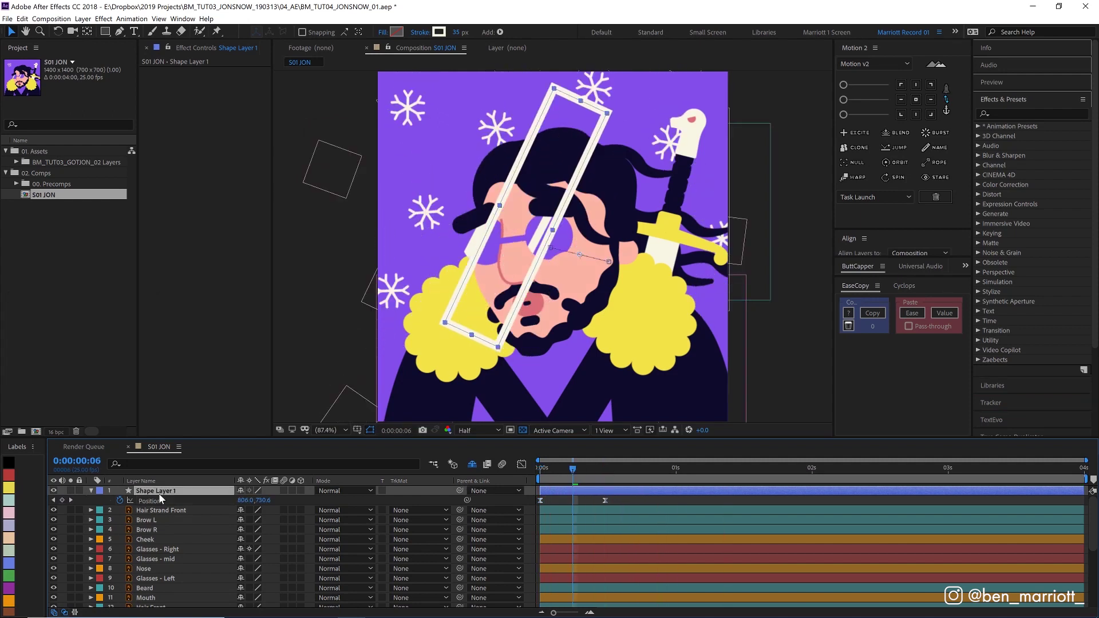
pyautogui.press('Return')
pyautogui.write('Shine')
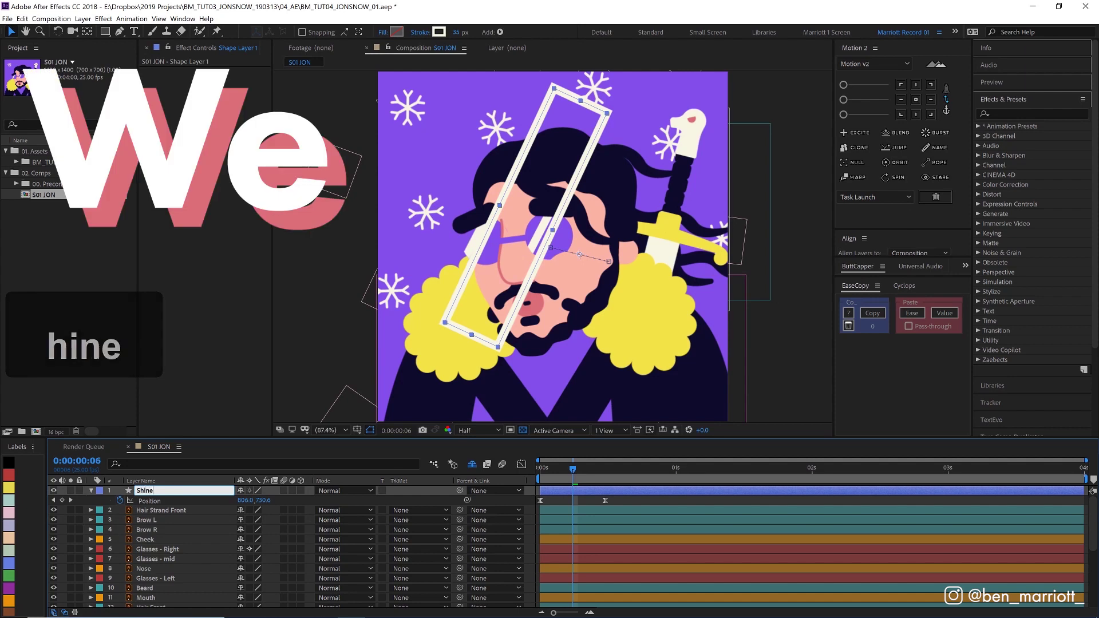
pyautogui.click(632, 490)
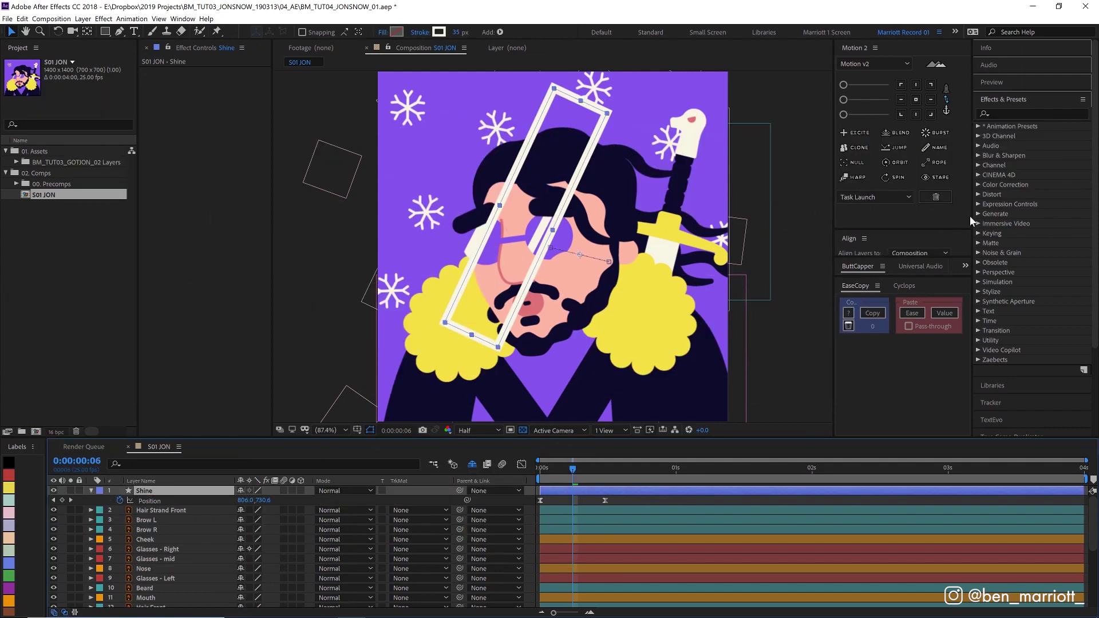
# Apply the Set Matte effect to the Shine layer and take the matte from Glasses - Right
pyautogui.click(1029, 113)
pyautogui.write('set')
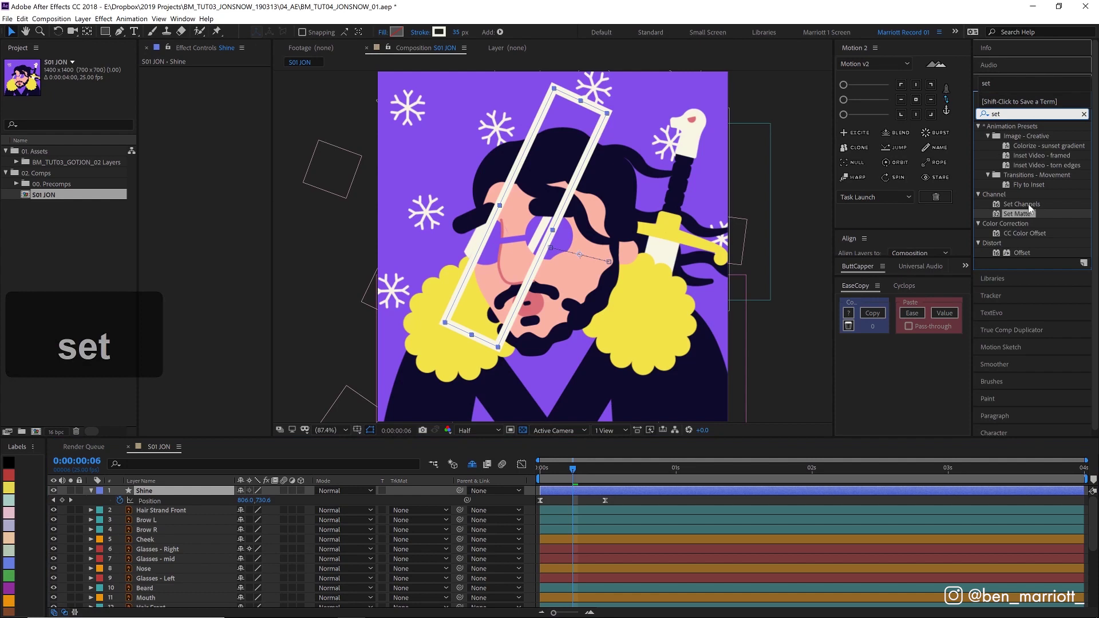
pyautogui.moveTo(1029, 209); pyautogui.dragTo(215, 92)
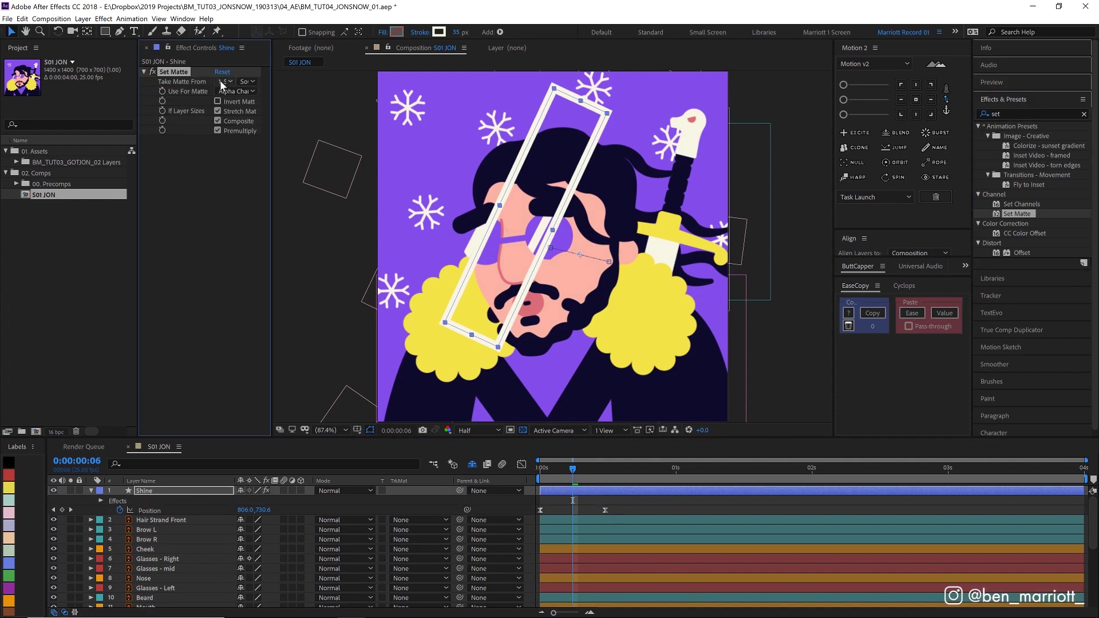
pyautogui.click(225, 82)
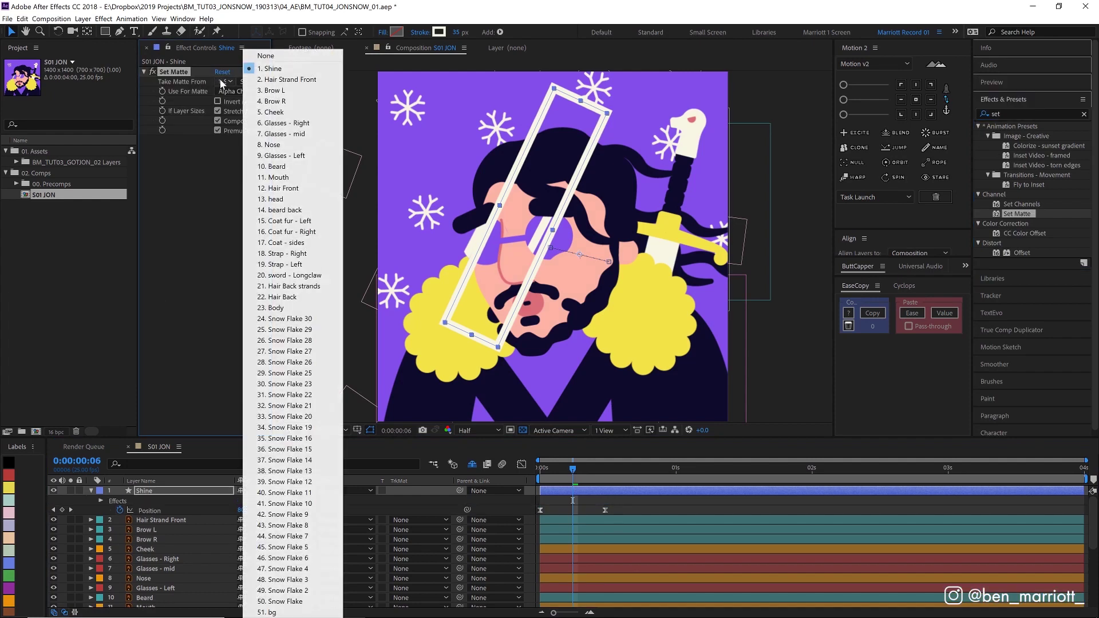
pyautogui.click(290, 124)
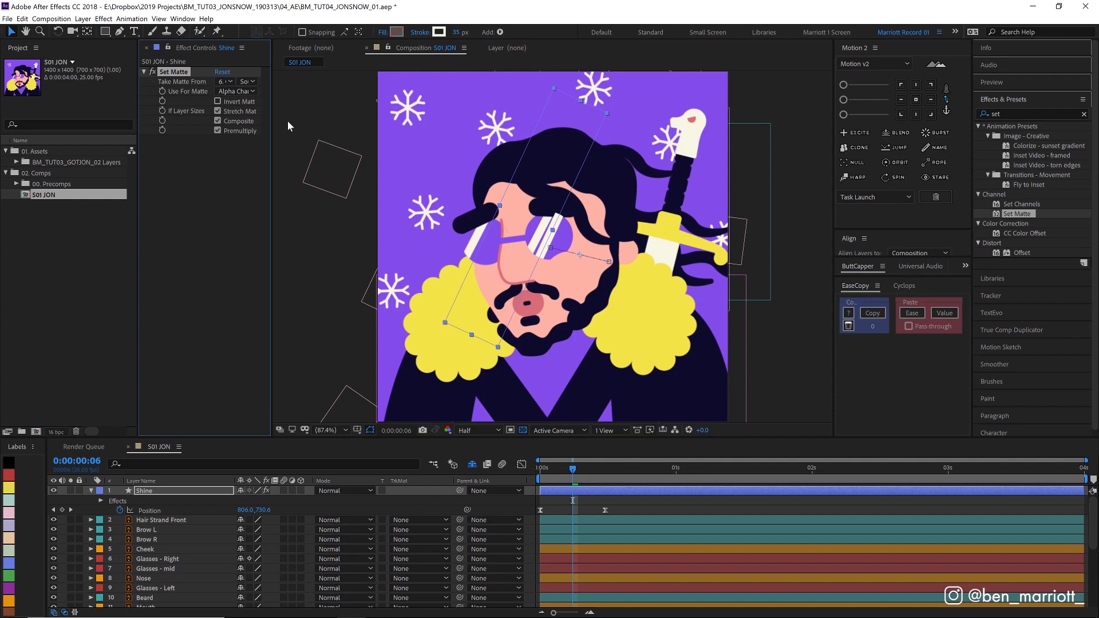
# Turn on continuous rasterization for the illustration layers from Hair Strand Front down to bg
pyautogui.click(171, 559)
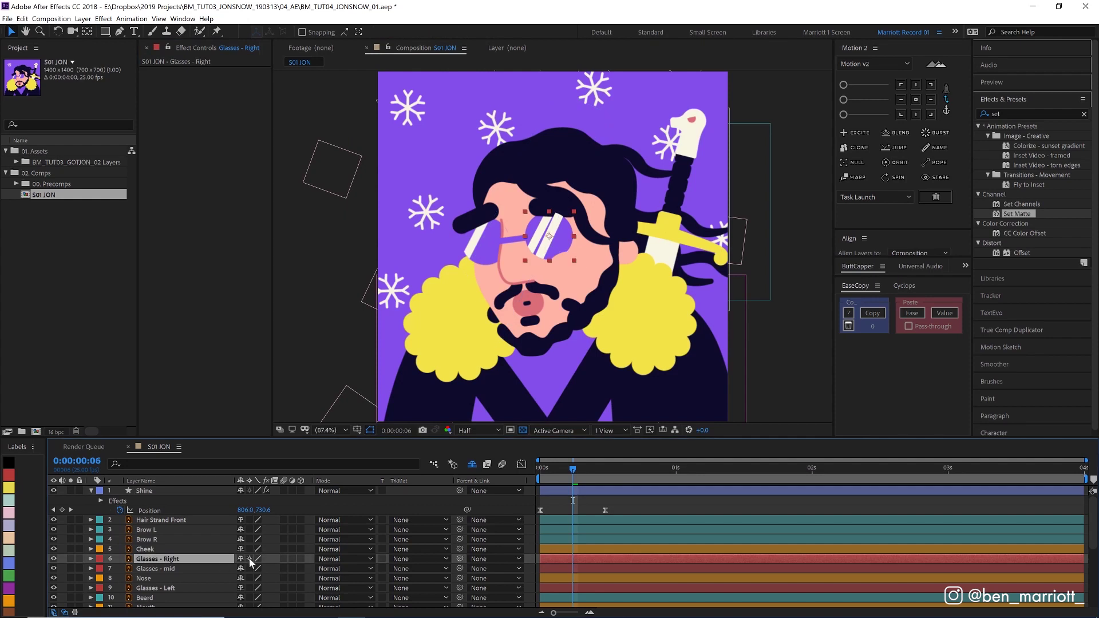
pyautogui.click(216, 520)
pyautogui.scroll(-5, 183, 555)
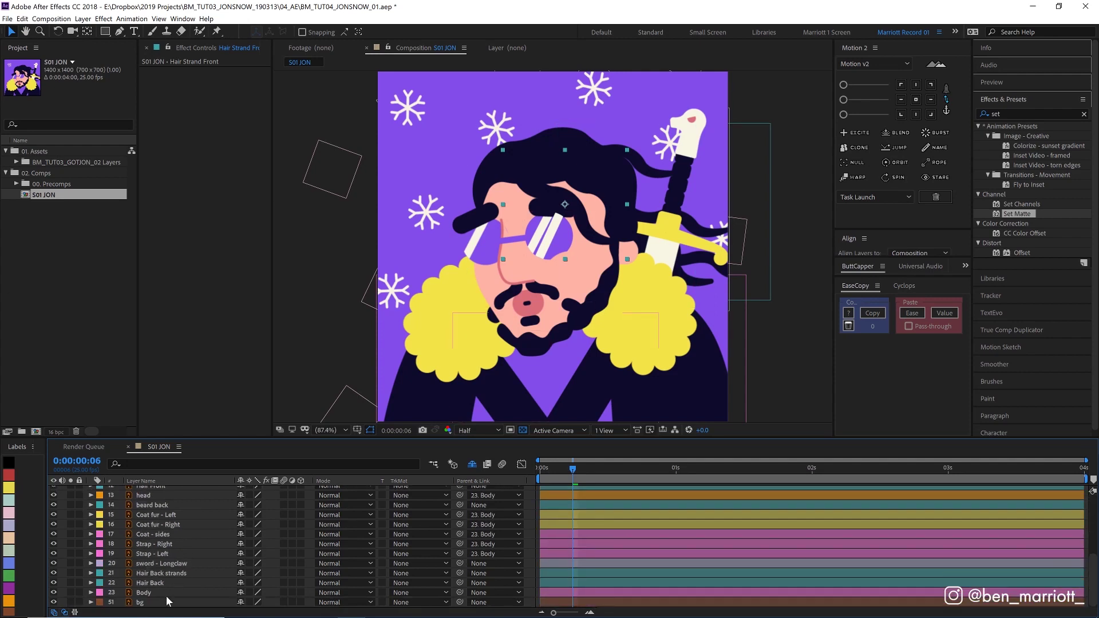
pyautogui.keyDown('shift'); pyautogui.click(165, 601); pyautogui.keyUp('shift')
pyautogui.scroll(5, 267, 528)
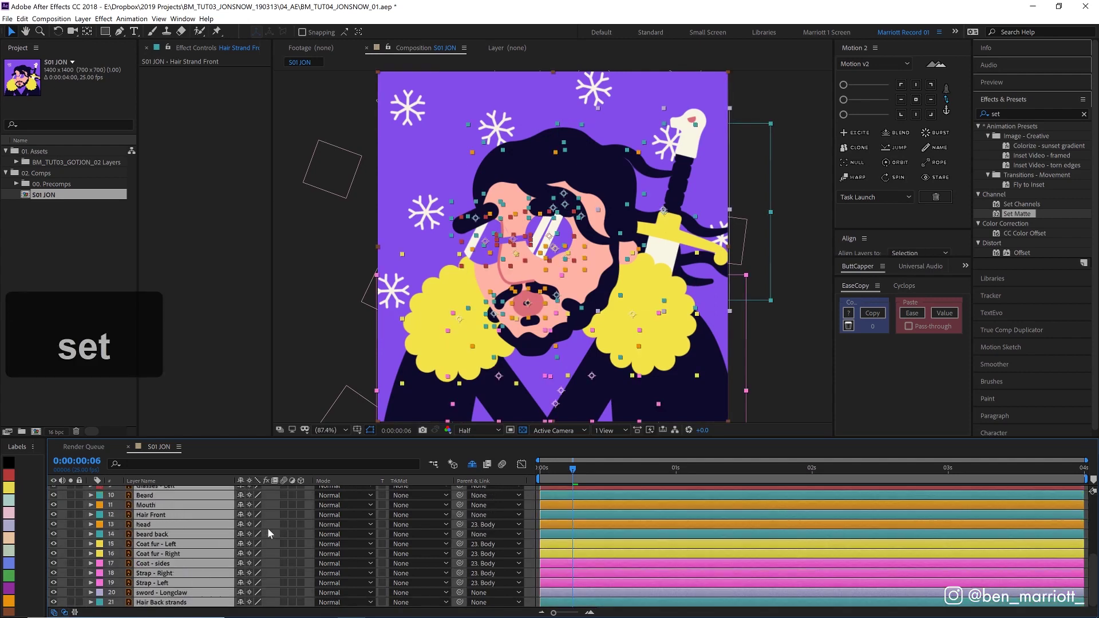
pyautogui.click(612, 500)
# Move the Shine layer between Brow R and Cheek, and scrub through the reflection on the glasses
pyautogui.moveTo(169, 491); pyautogui.dragTo(161, 542)
pyautogui.click(159, 559)
pyautogui.click(564, 472)
pyautogui.press('Home')
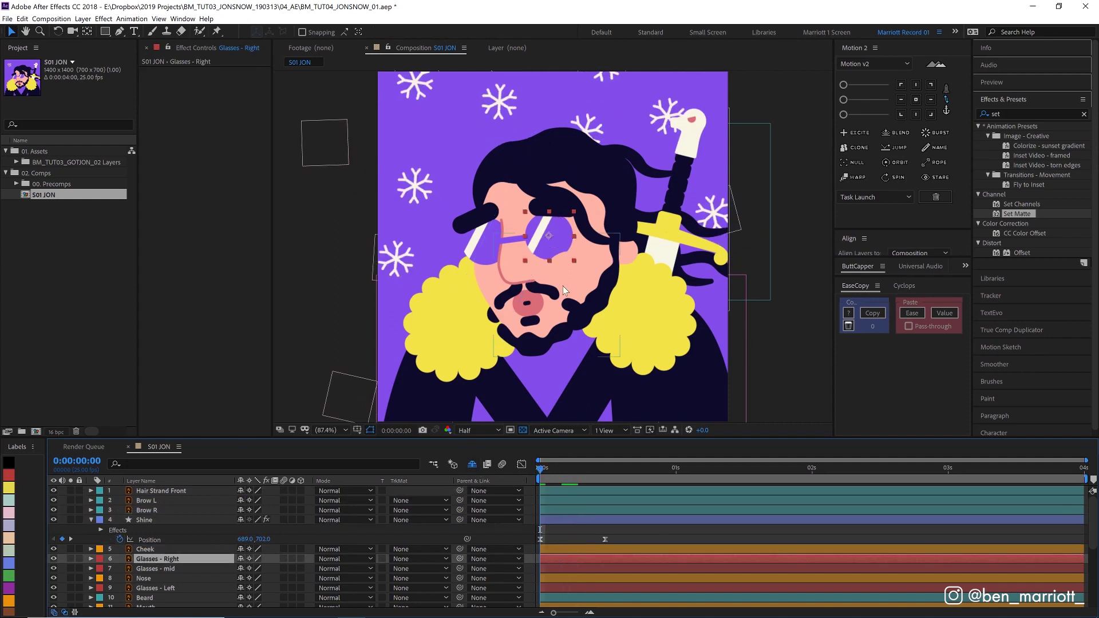
pyautogui.moveTo(558, 472); pyautogui.dragTo(579, 475)
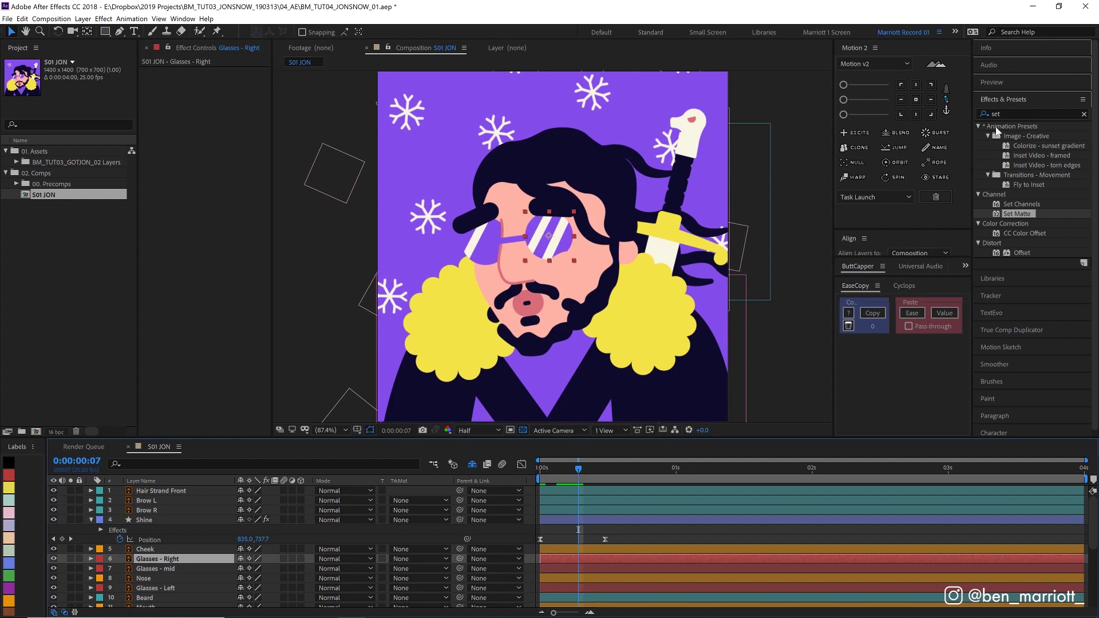
# Apply a purple Fill effect to the Glasses - Right layer
pyautogui.moveTo(1009, 113); pyautogui.dragTo(933, 114)
pyautogui.write('fill')
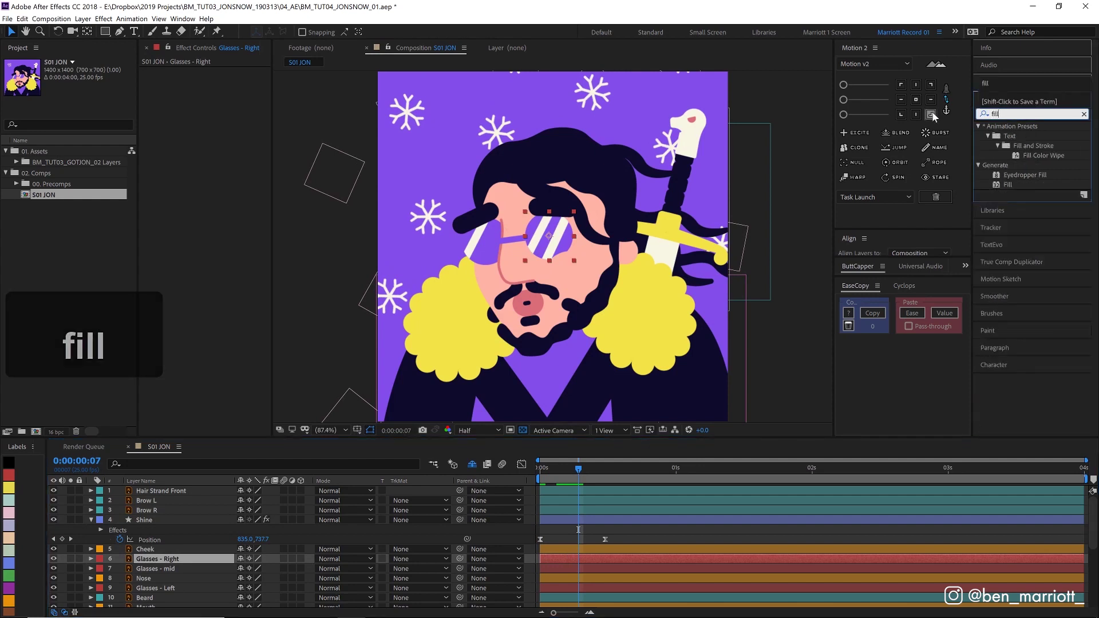
pyautogui.moveTo(1008, 184); pyautogui.dragTo(236, 102)
pyautogui.click(440, 183)
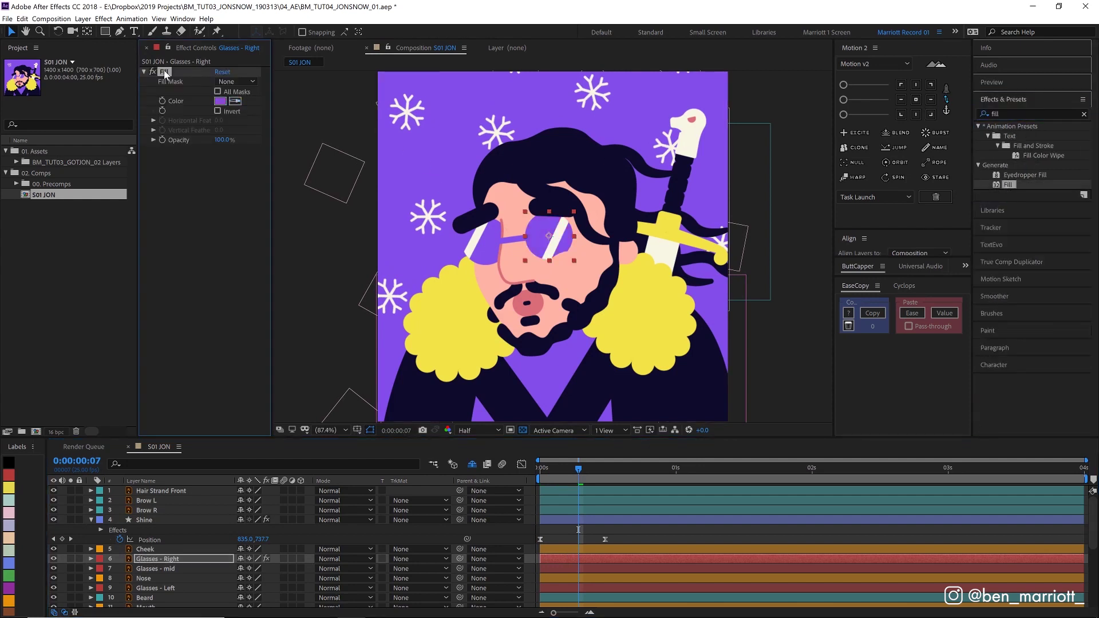
# Copy the purple Fill effect from Glasses - Right to Glasses - Left
pyautogui.hotkey('ctrl', 'c')
pyautogui.click(170, 588)
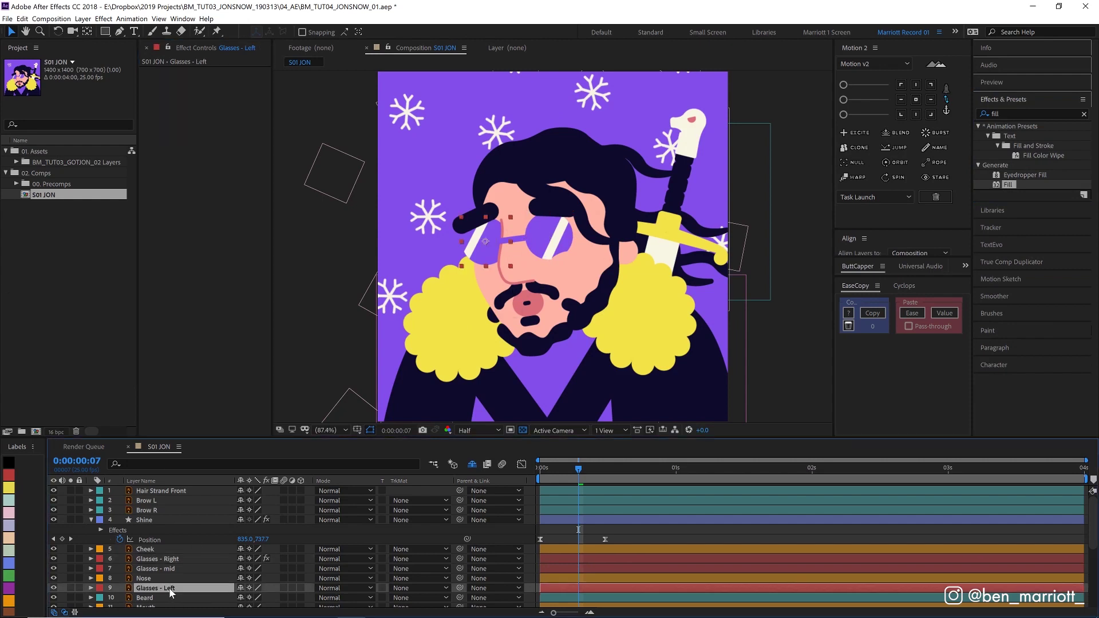
pyautogui.hotkey('ctrl', 'v')
# Duplicate Shine above Glasses - Left, set the copy's matte source to Glasses - Left, and preview the reflections
pyautogui.hotkey('ctrl', 'd')
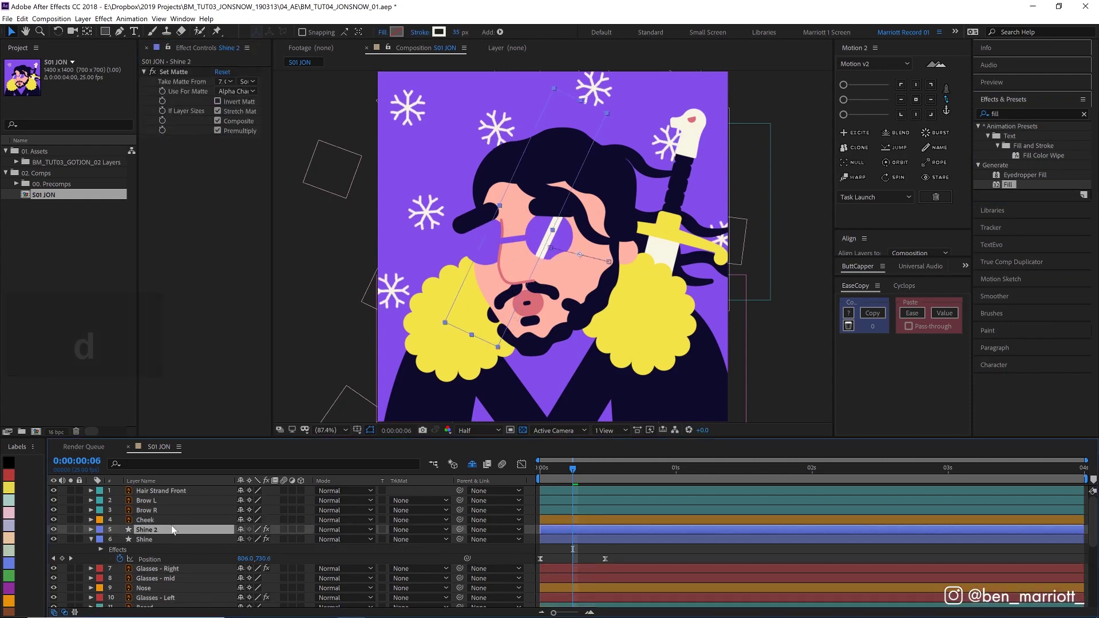
pyautogui.moveTo(171, 529); pyautogui.dragTo(174, 585)
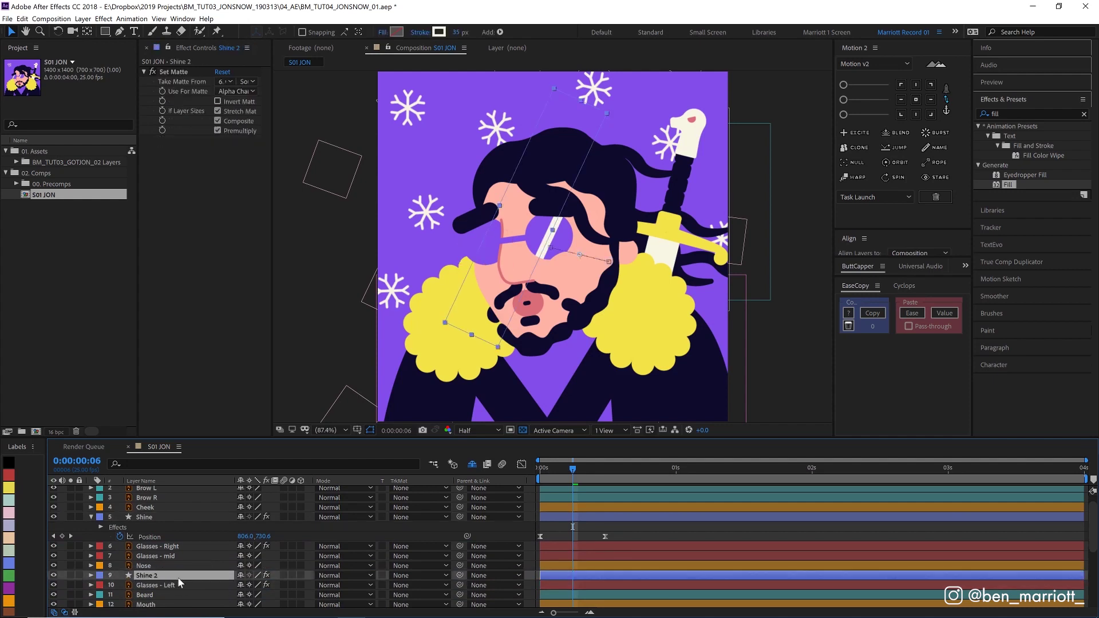
pyautogui.click(225, 81)
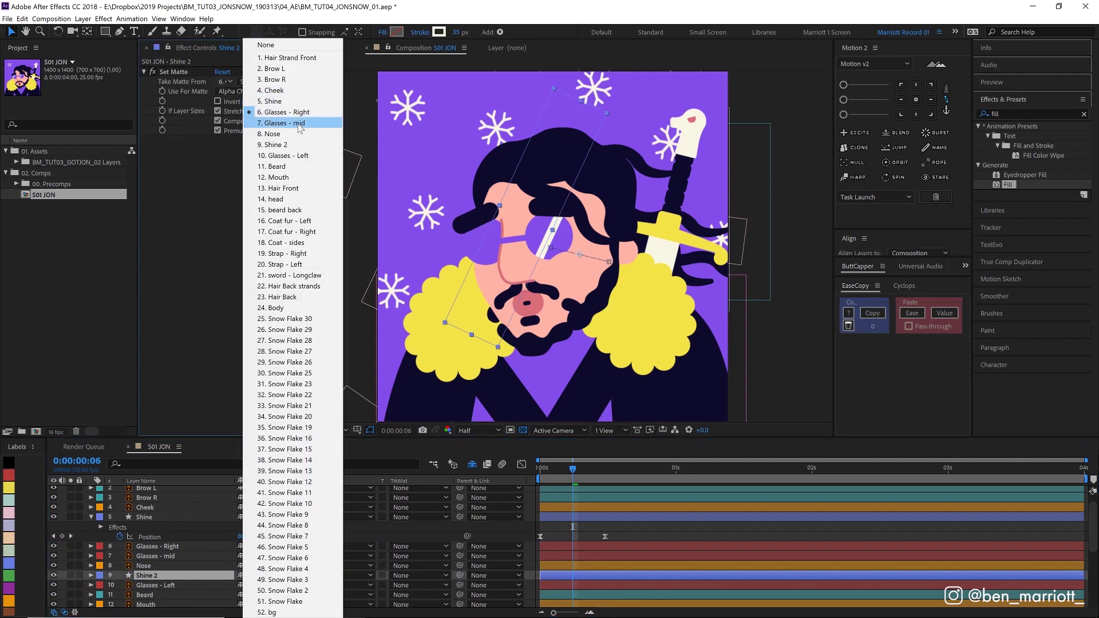
pyautogui.click(303, 155)
pyautogui.click(544, 468)
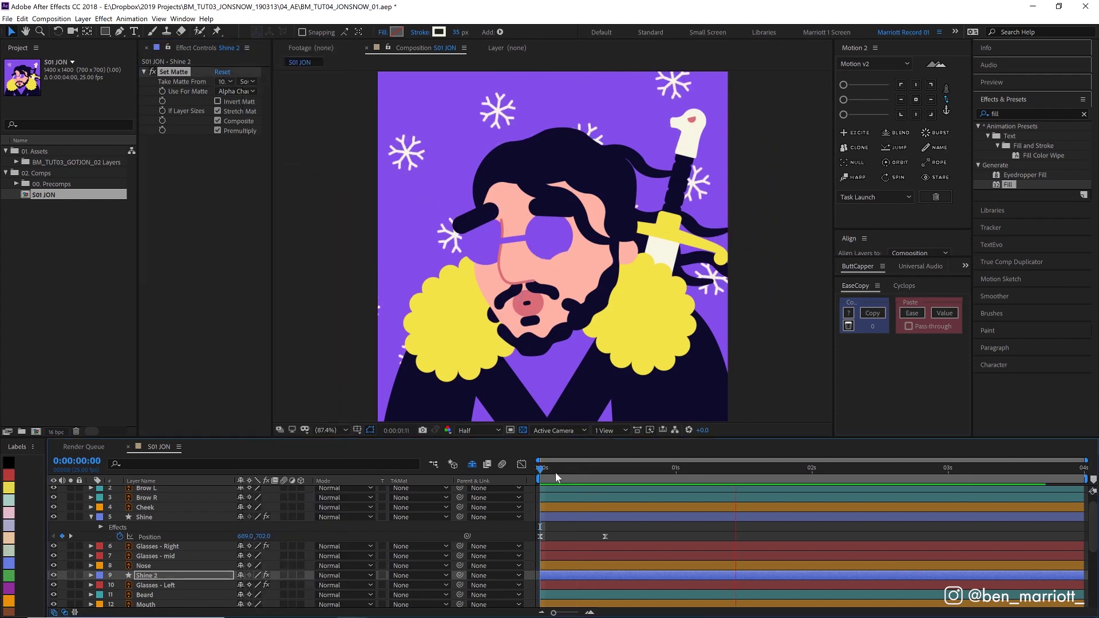
pyautogui.press('space')
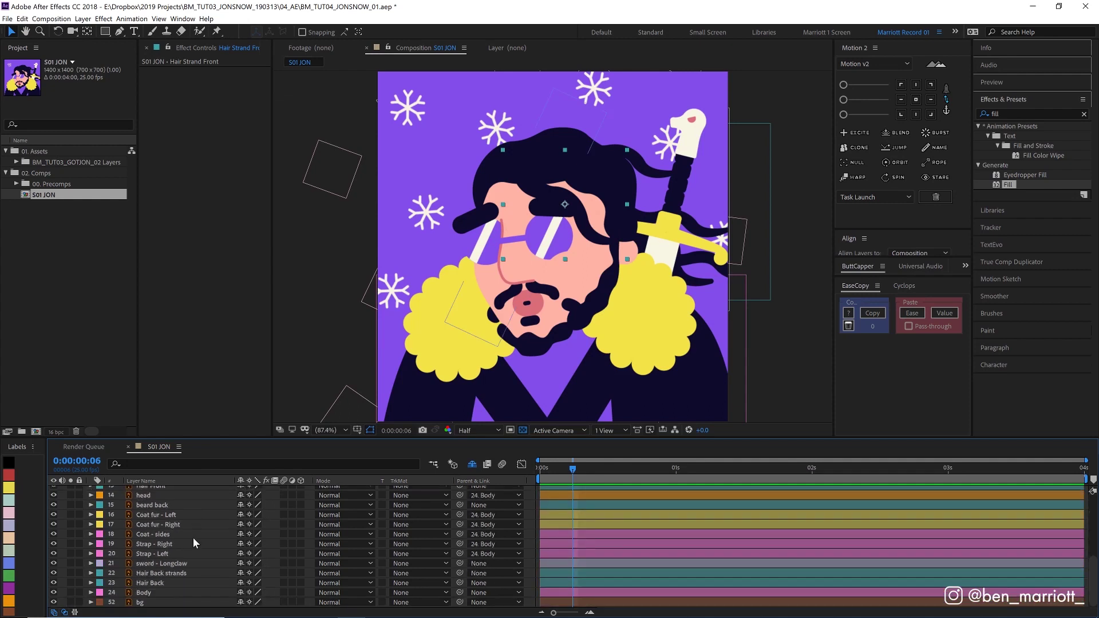
# Lower the opacity of the front and back hair strand layers to about 32%
pyautogui.press('space')
pyautogui.press('t')
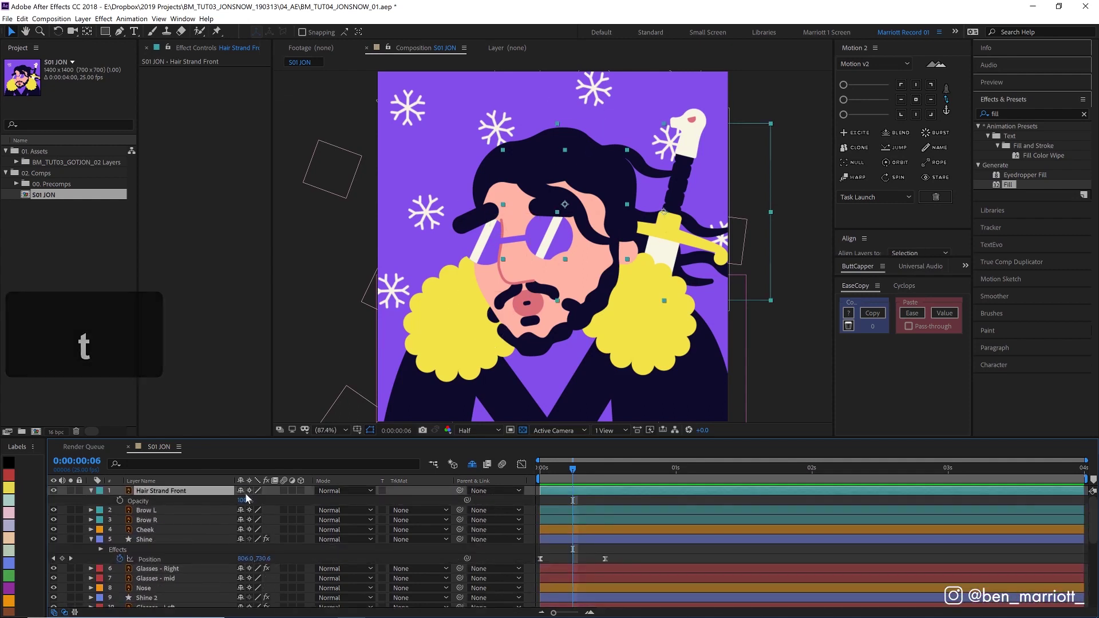
pyautogui.moveTo(243, 500); pyautogui.dragTo(204, 501)
# Draw a closed, narrow vertical hair strand with the Pen tool, spanning nearly the full height of the artwork
pyautogui.press('z')
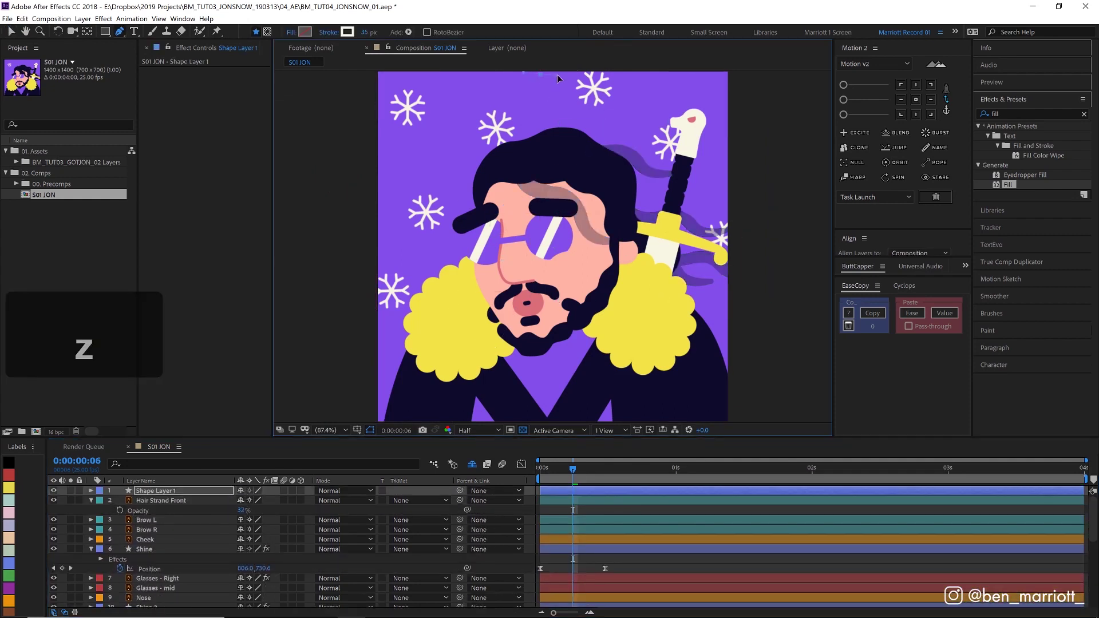
pyautogui.moveTo(550, 417)
pyautogui.mouseDown()
pyautogui.moveTo(542, 430)
pyautogui.moveTo(535, 362)
pyautogui.mouseUp()
pyautogui.click(539, 73)
# Set the strand's stroke and fill to the dark navy of the hair, sampled from the artwork
pyautogui.click(347, 32)
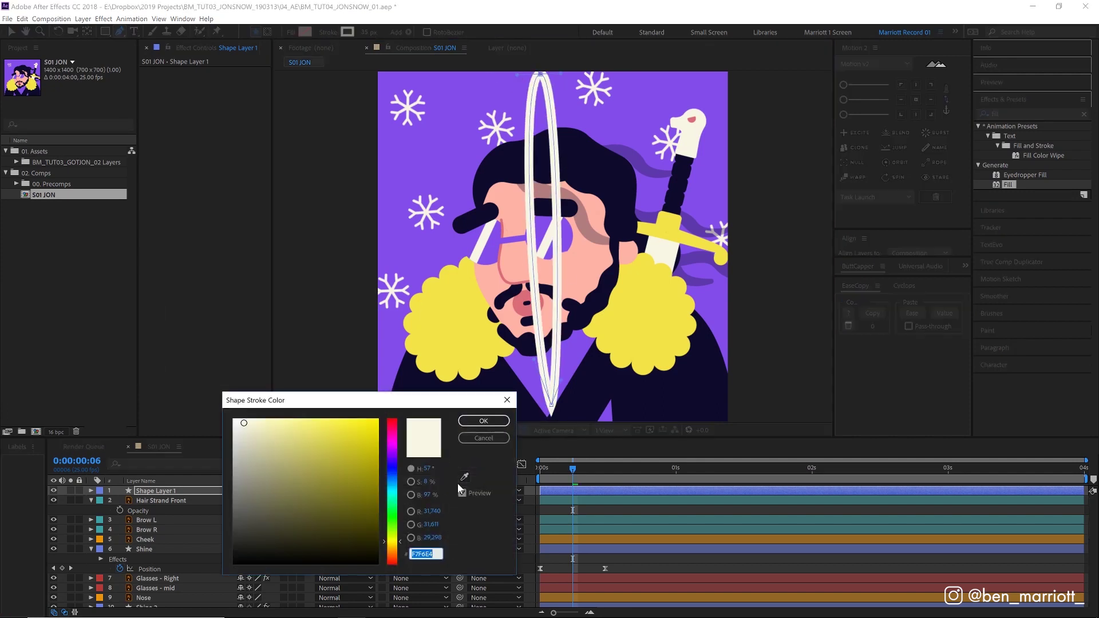
pyautogui.click(465, 478)
pyautogui.click(524, 404)
pyautogui.click(483, 420)
pyautogui.click(305, 32)
pyautogui.click(465, 479)
pyautogui.click(524, 404)
# Adjust the strand's end points and curve handles so it tapers from a rounded top to a pointed bottom
pyautogui.moveTo(551, 405); pyautogui.dragTo(541, 416)
pyautogui.moveTo(539, 74); pyautogui.dragTo(540, 79)
pyautogui.moveTo(553, 390); pyautogui.dragTo(549, 304)
pyautogui.moveTo(527, 367); pyautogui.dragTo(528, 289)
pyautogui.moveTo(542, 416); pyautogui.dragTo(540, 387)
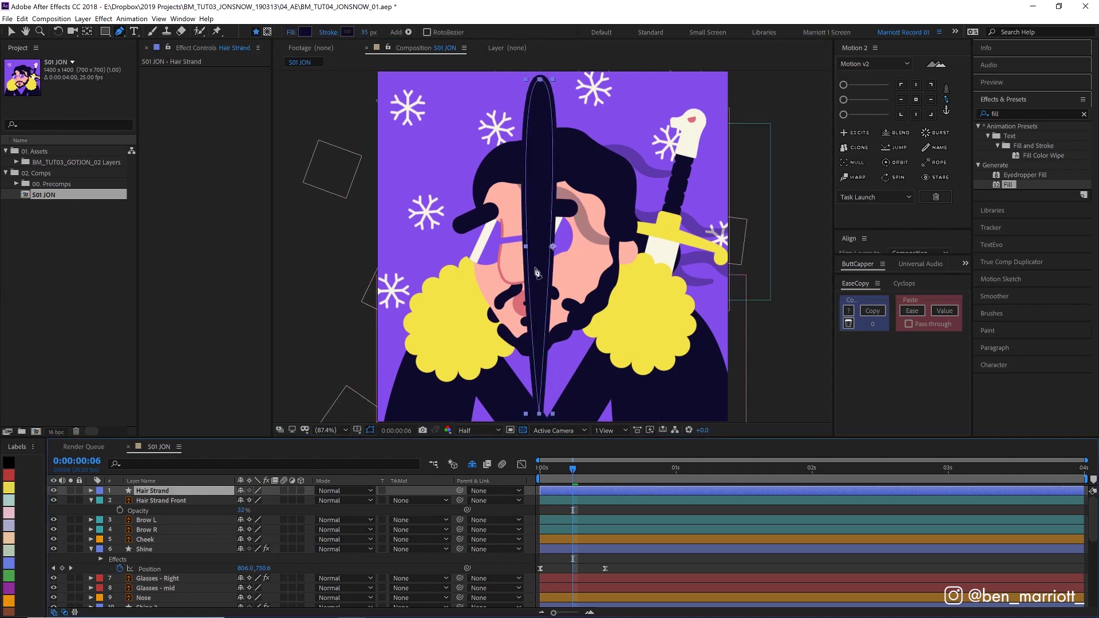
# Pre-compose the strand layer into a new composition named Hair Strand
pyautogui.hotkey('ctrl', 'shift', 'c')
pyautogui.write('H')
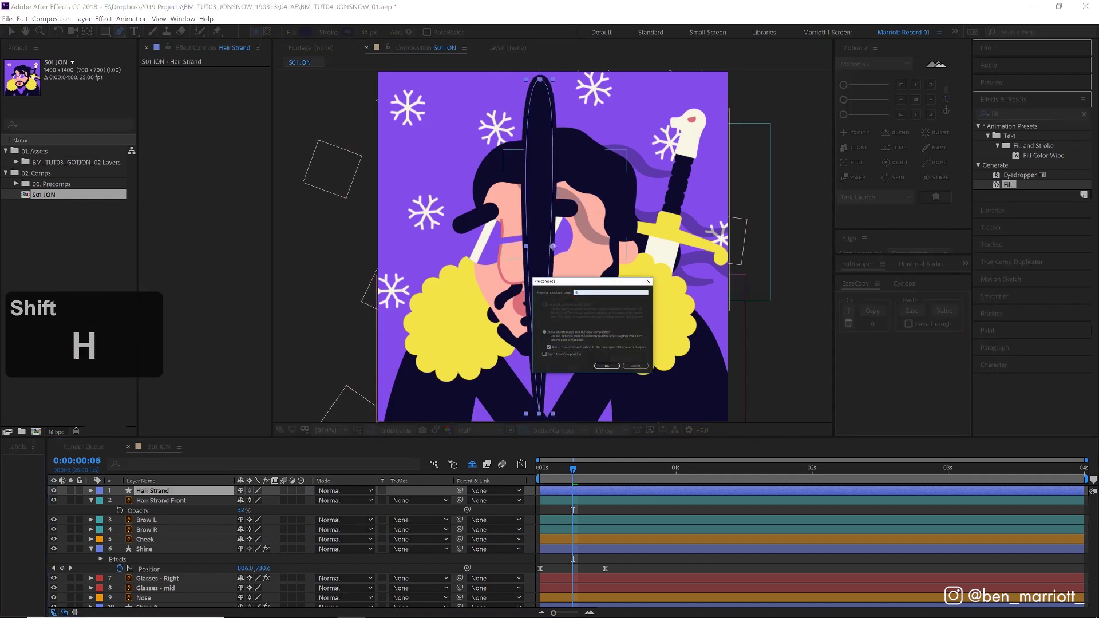
pyautogui.write('air Strand')
pyautogui.press('Return')
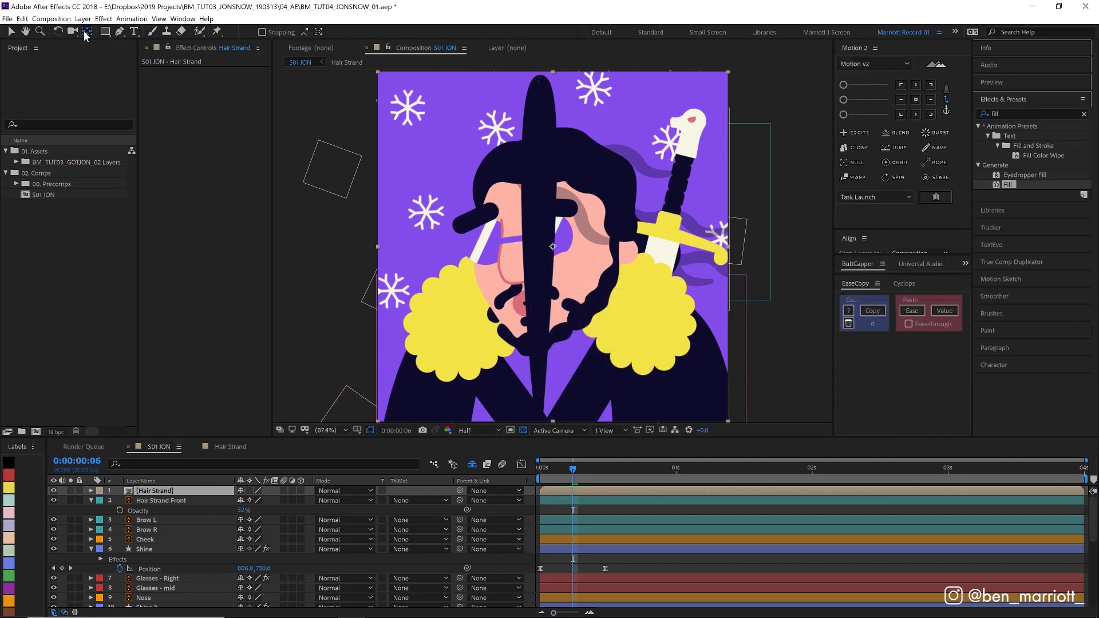
# Move the Hair Strand anchor point to its rounded upper end and rotate the layer to about -113°
pyautogui.moveTo(553, 249); pyautogui.dragTo(537, 124)
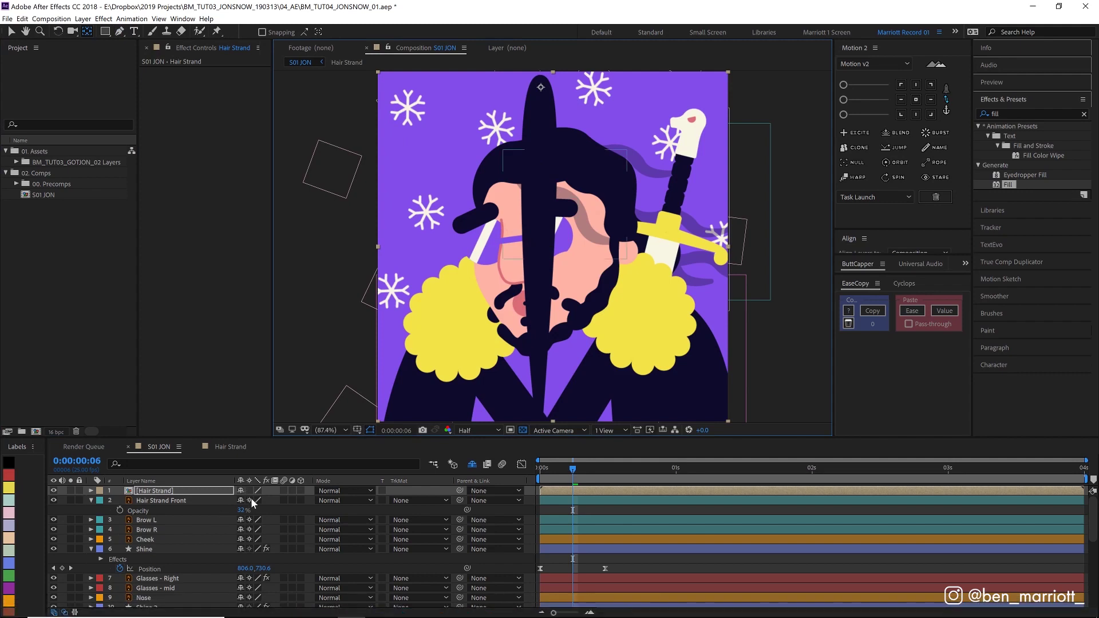
pyautogui.press('r')
pyautogui.moveTo(251, 500); pyautogui.dragTo(187, 510)
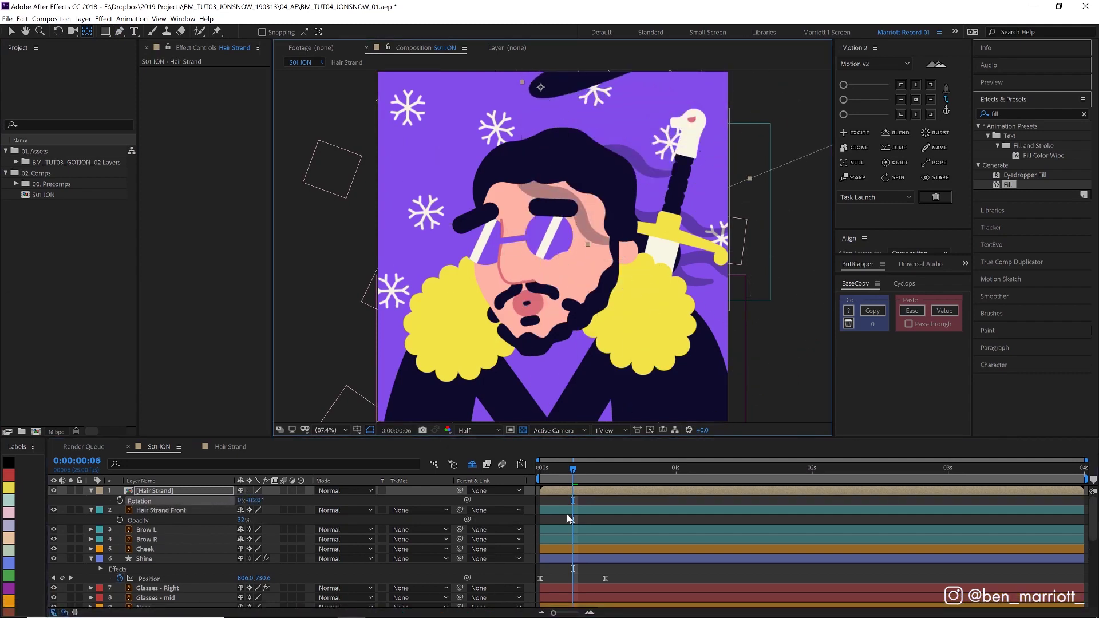
# Scale the Hair Strand layer to 49% and place it diagonally above and to the left of the head
pyautogui.press('v')
pyautogui.moveTo(583, 79); pyautogui.dragTo(558, 166)
pyautogui.press('s')
pyautogui.moveTo(269, 506); pyautogui.dragTo(240, 506)
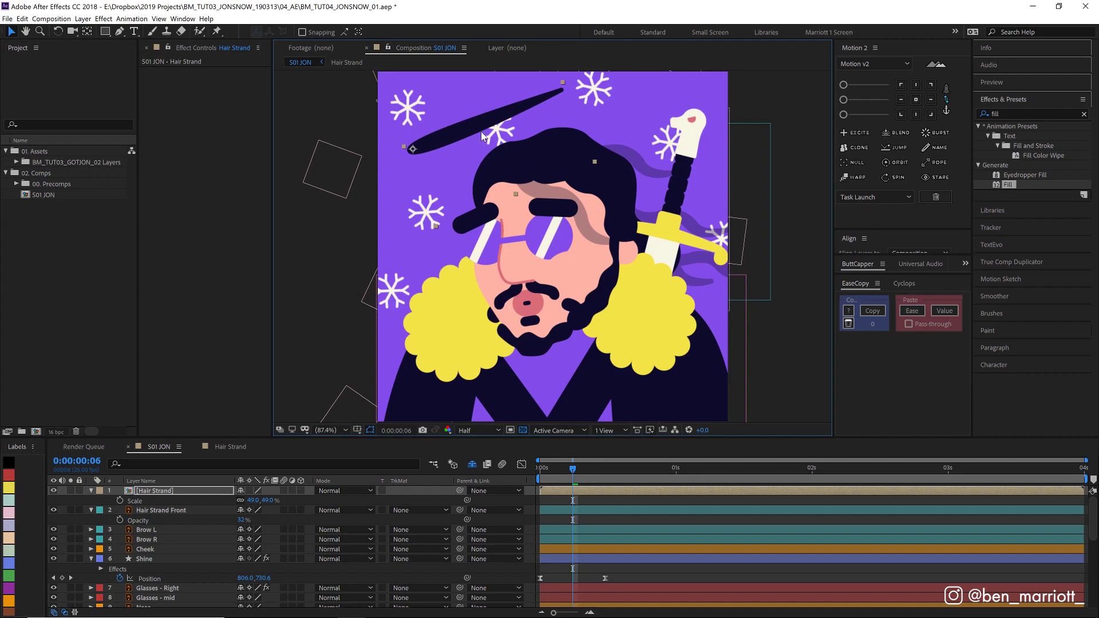
# Apply the Wave Warp effect to the Hair Strand layer and set its direction to about -21°
pyautogui.click(1009, 114)
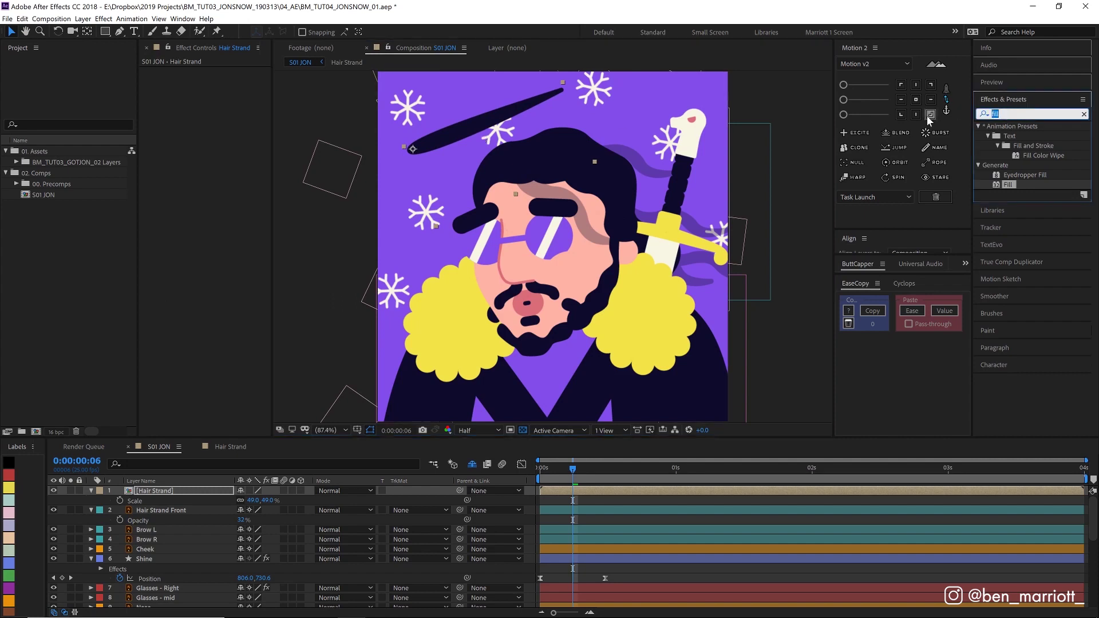
pyautogui.write('wave')
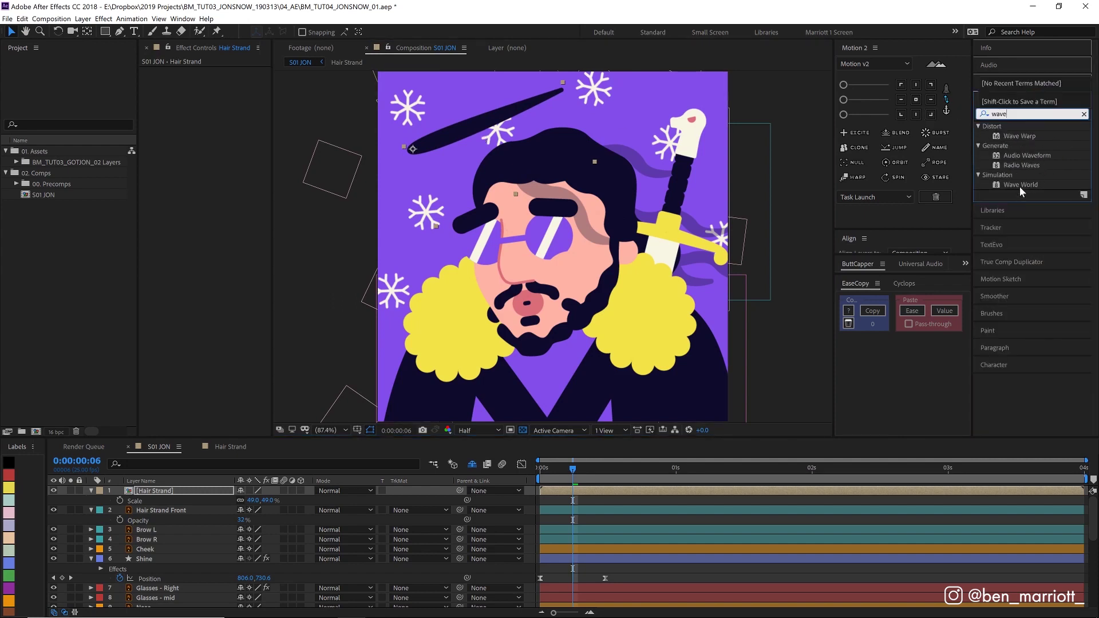
pyautogui.doubleClick(1024, 136)
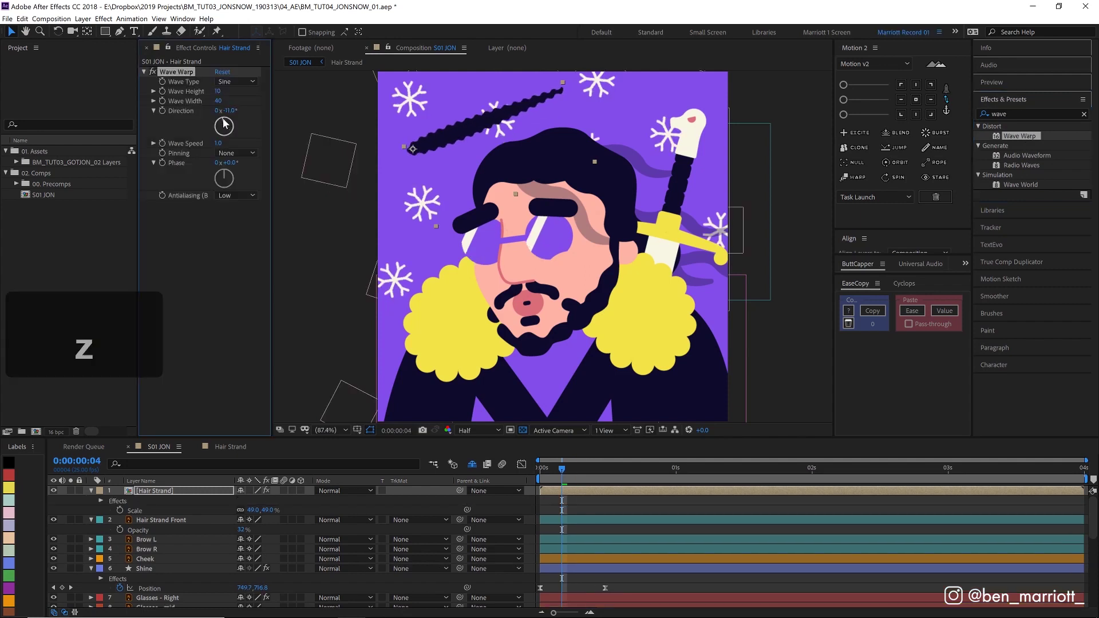
pyautogui.moveTo(224, 123); pyautogui.dragTo(221, 119)
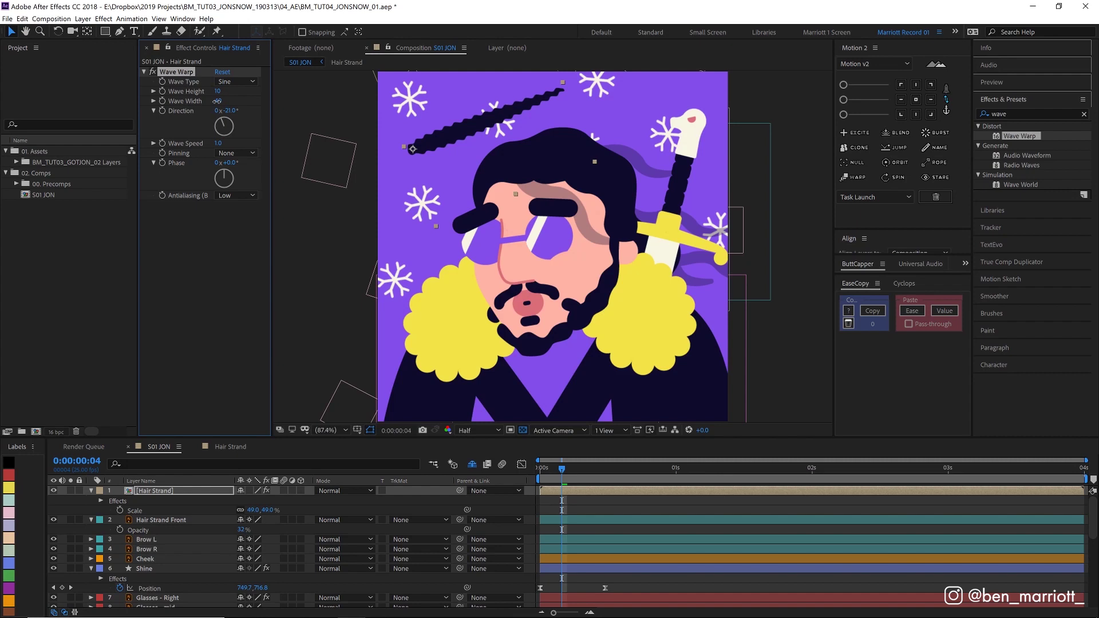
# Set Wave Warp's height to 57 and width to 303, preview the waving, and set pinning to Top Edge
pyautogui.moveTo(217, 101); pyautogui.dragTo(267, 103)
pyautogui.press('space')
pyautogui.press('space')
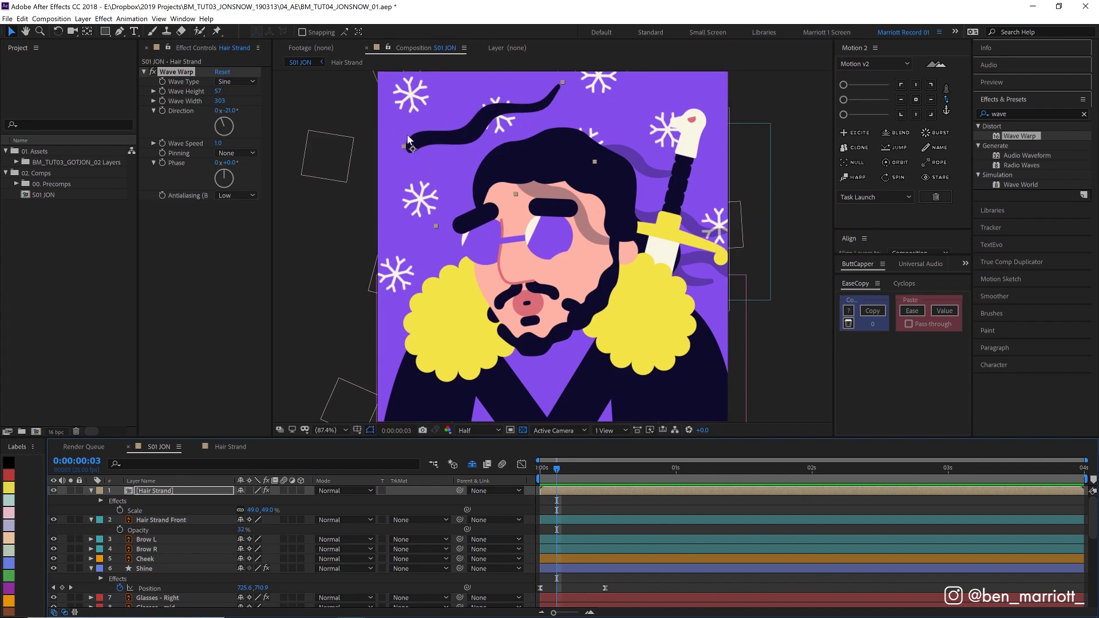
pyautogui.click(243, 153)
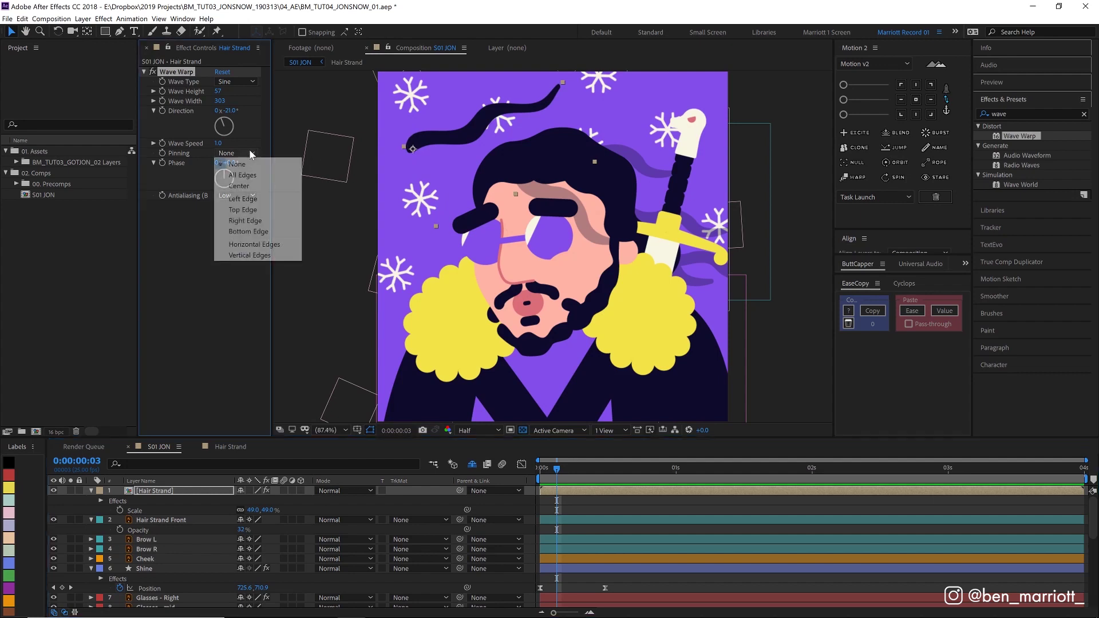
pyautogui.click(243, 210)
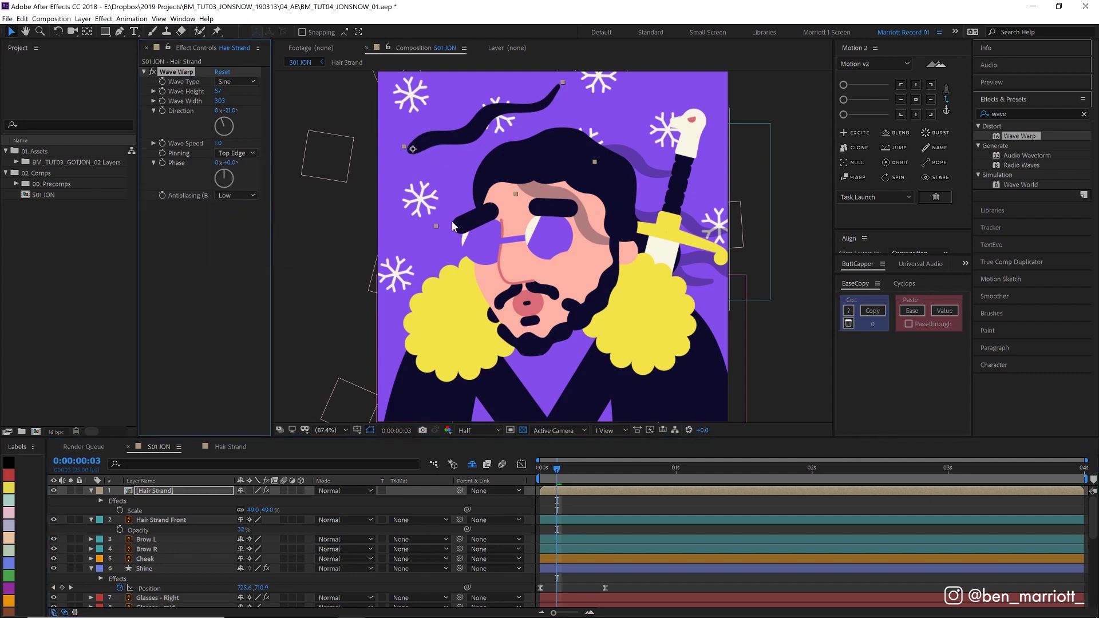
# Place the Hair Strand layer over the hair at the front hairline and preview its waving there
pyautogui.press('space')
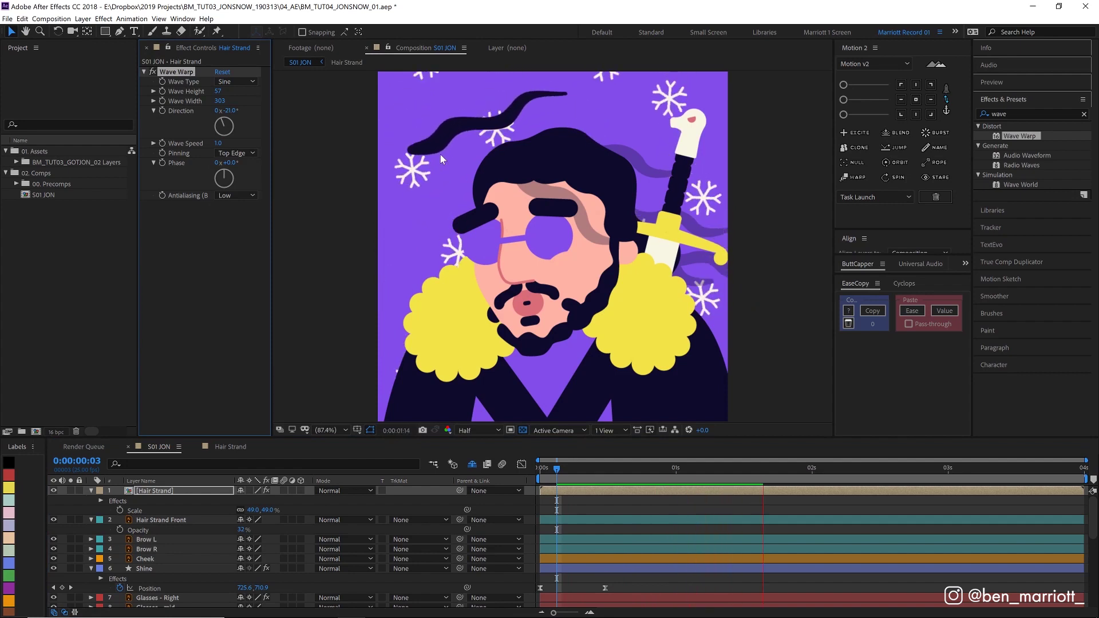
pyautogui.press('space')
pyautogui.press('z')
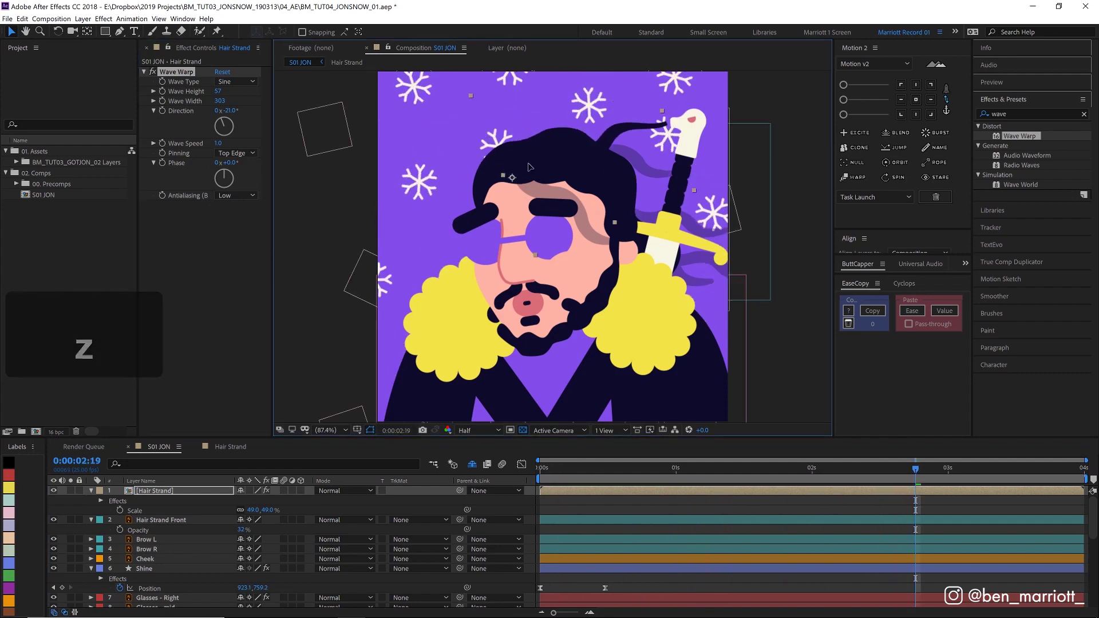
pyautogui.press('space')
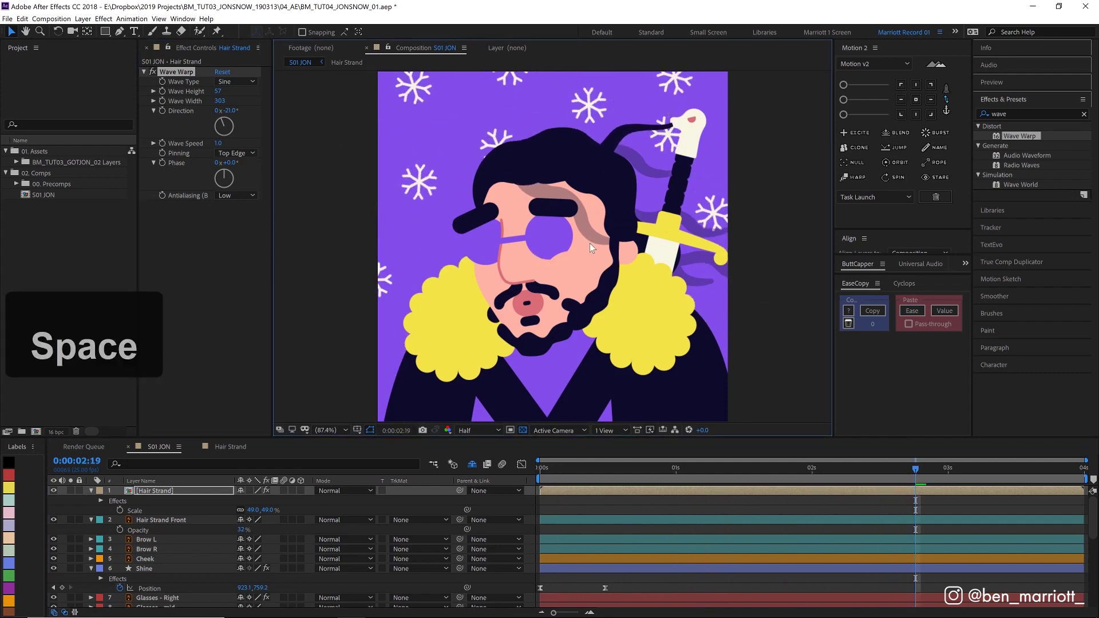
pyautogui.press('space')
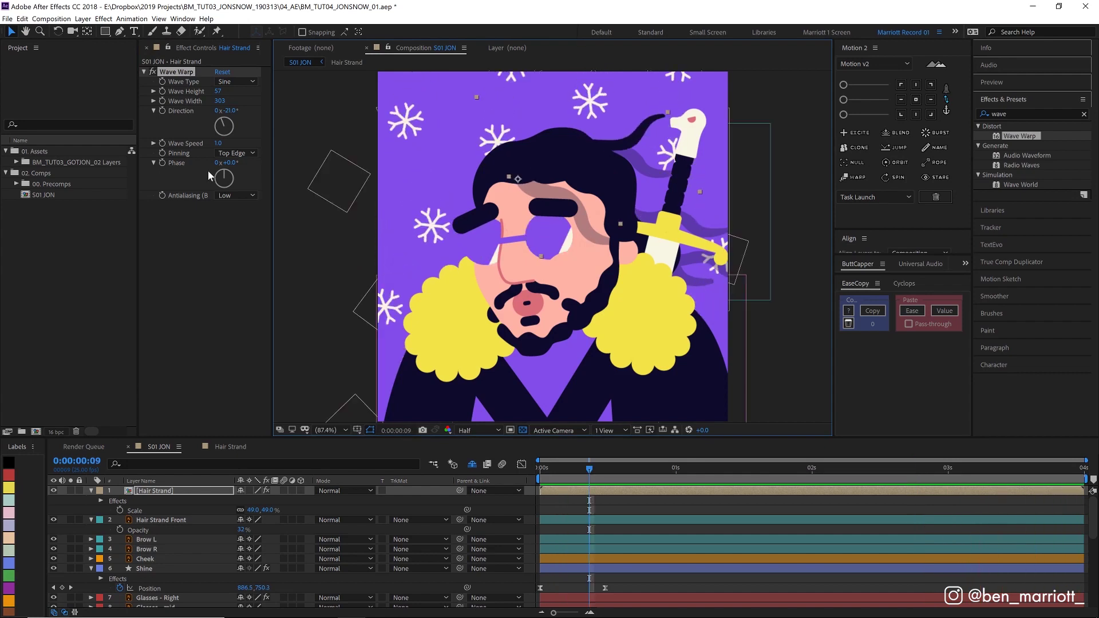
# Try a Wave Warp speed of 3, settle on speed 2, height 30 and width 400, and preview the strand
pyautogui.click(218, 143)
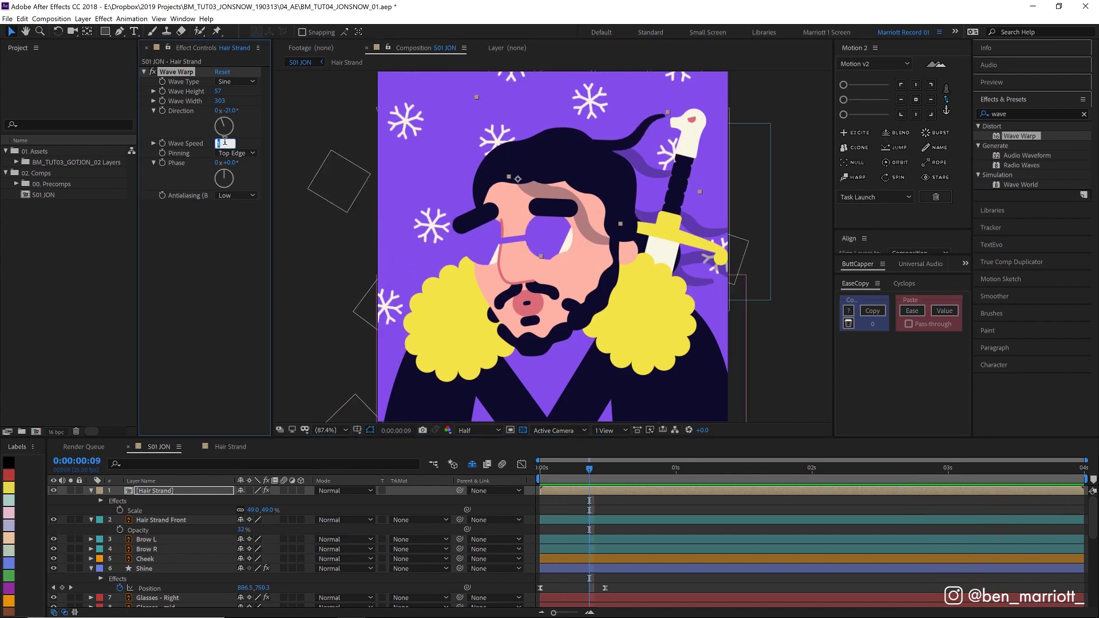
pyautogui.write('3')
pyautogui.press('Return')
pyautogui.press('space')
pyautogui.press('space')
pyautogui.press('KP_Enter')
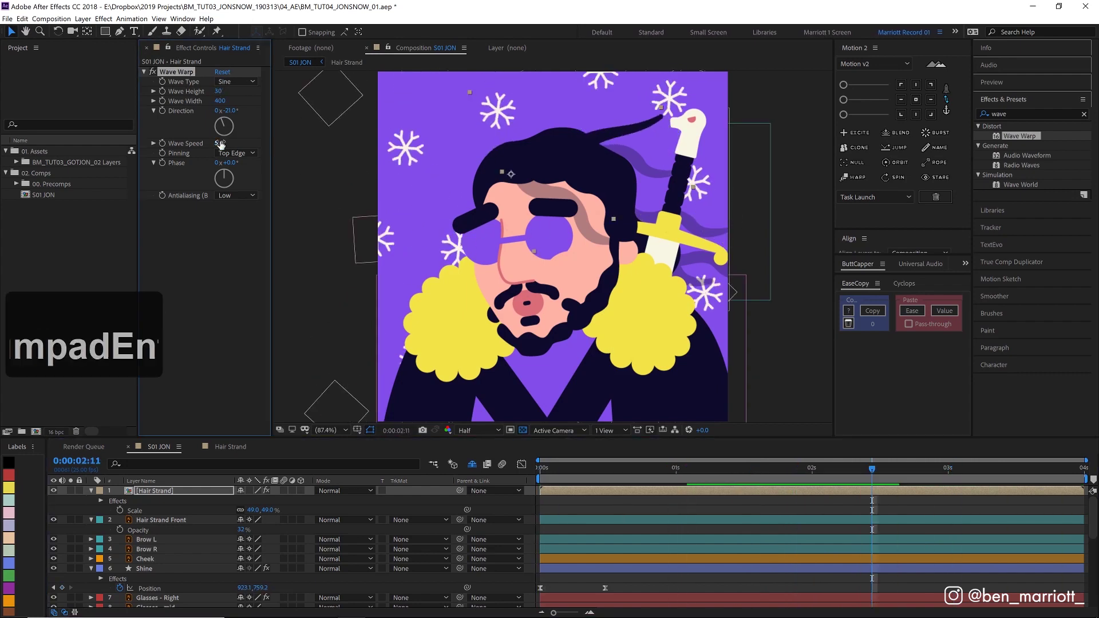
pyautogui.press('space')
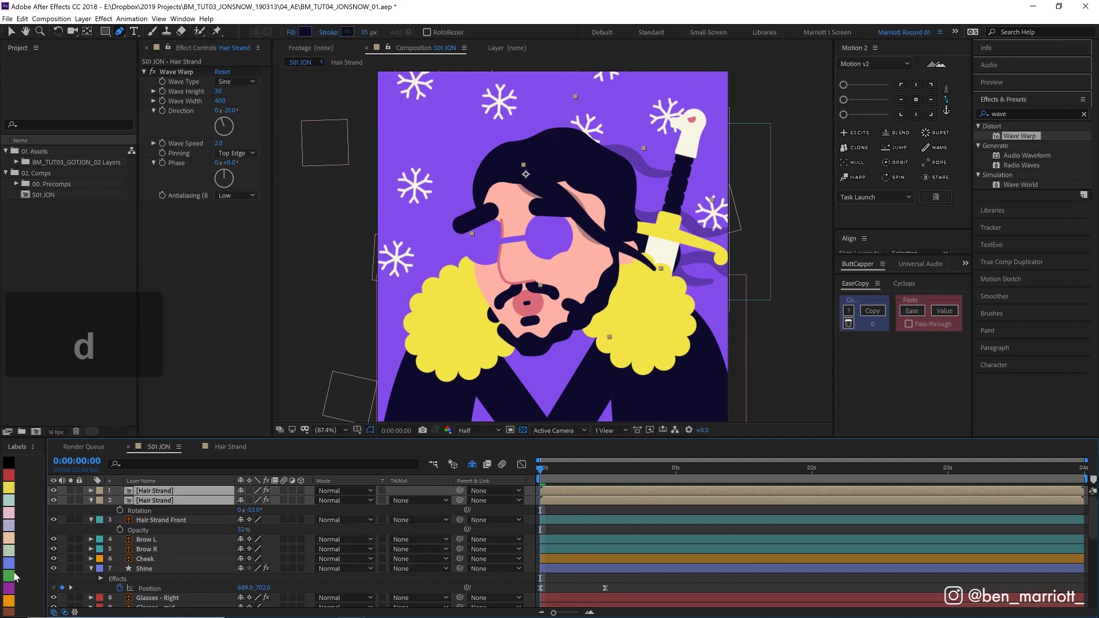
# Place a Hair Strand copy beneath the sword layer, rotated to -72° with a Wave Warp phase of 20°, and preview it
pyautogui.press('v')
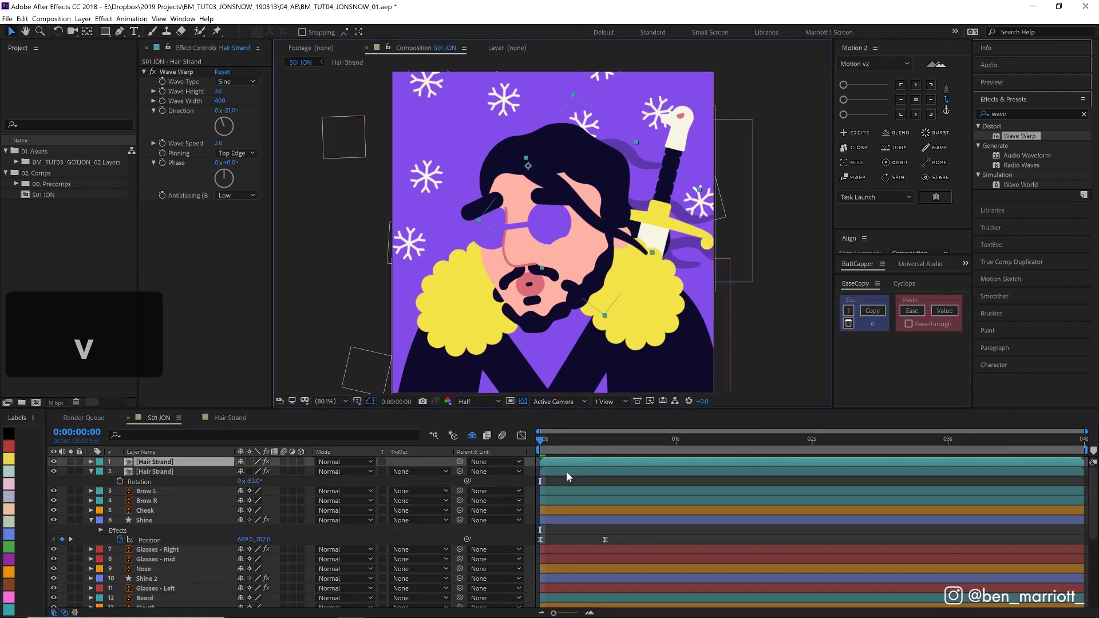
pyautogui.scroll(-5, 566, 472)
pyautogui.press('space')
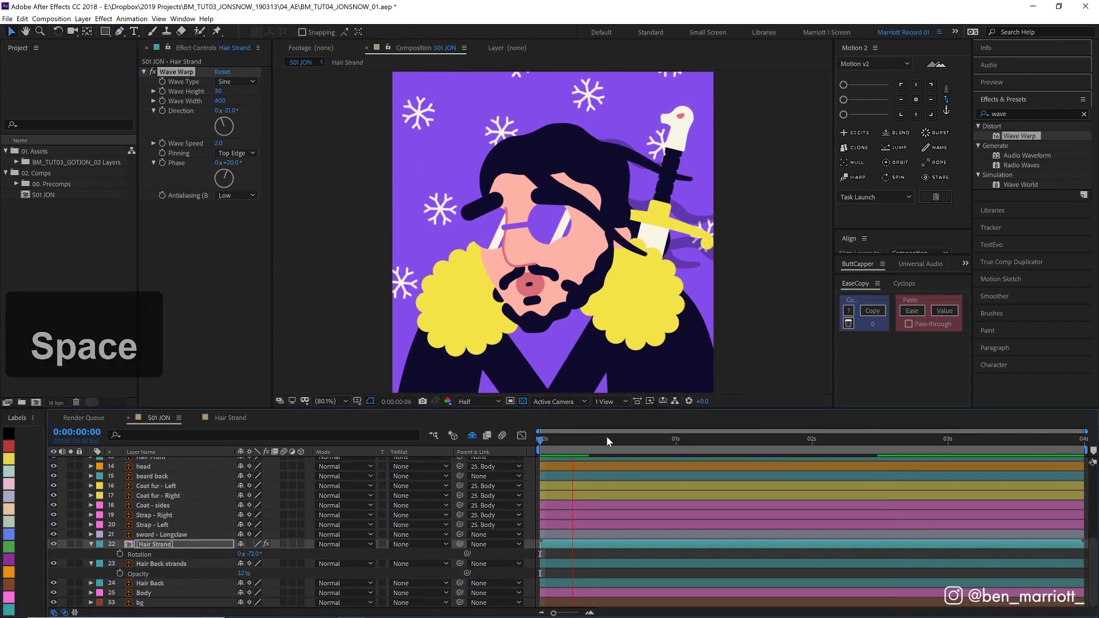
pyautogui.press('space')
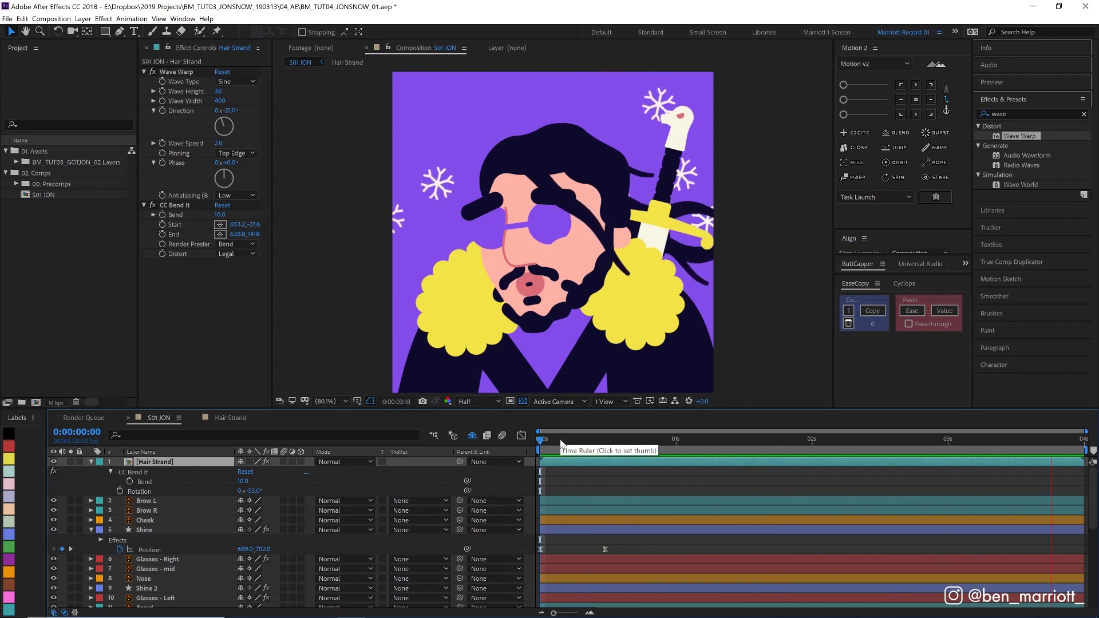
# Keyframe the front Hair Strand's rotation from -53° at 0 s to -72° at 1 s, repeat the swing over the timeline and apply Easy Ease
pyautogui.moveTo(559, 440); pyautogui.dragTo(486, 450)
pyautogui.click(120, 492)
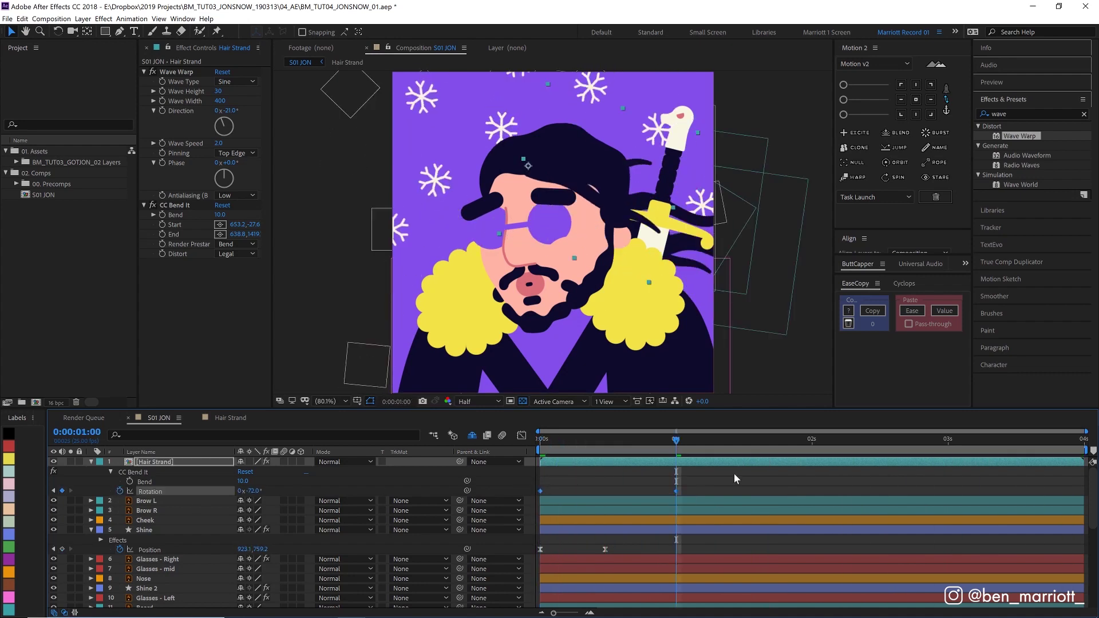
pyautogui.hotkey('ctrl', 'v')
pyautogui.press('F9')
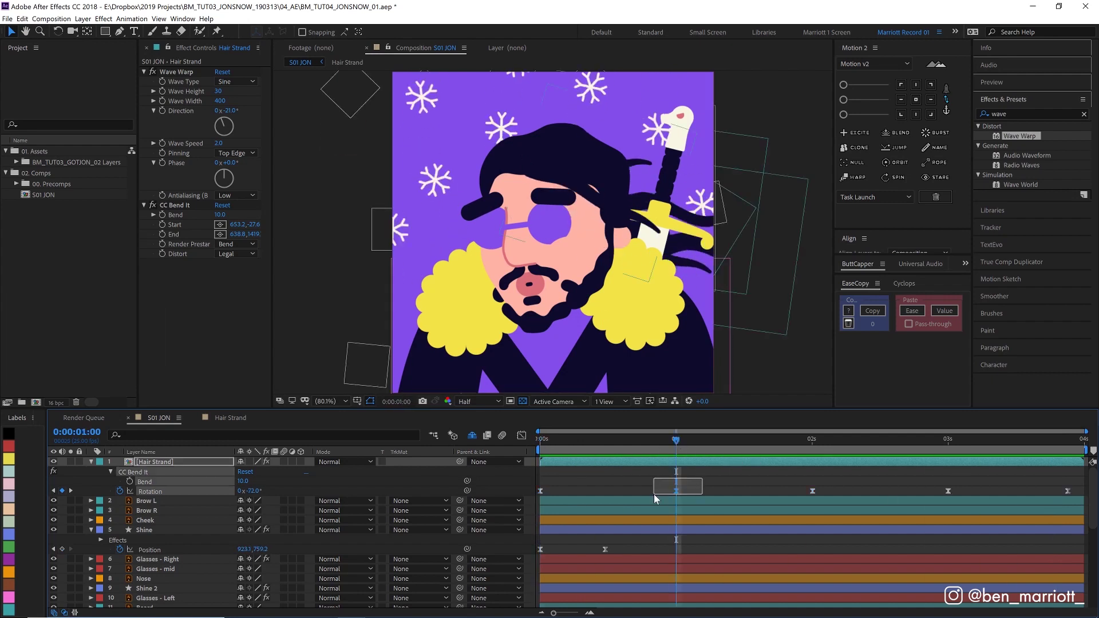
# Soften the front strand's swing by changing its rotation keyframes at 1 s and 3 s to about -60°, and preview it
pyautogui.press('Up')
pyautogui.press('Down')
pyautogui.press('space')
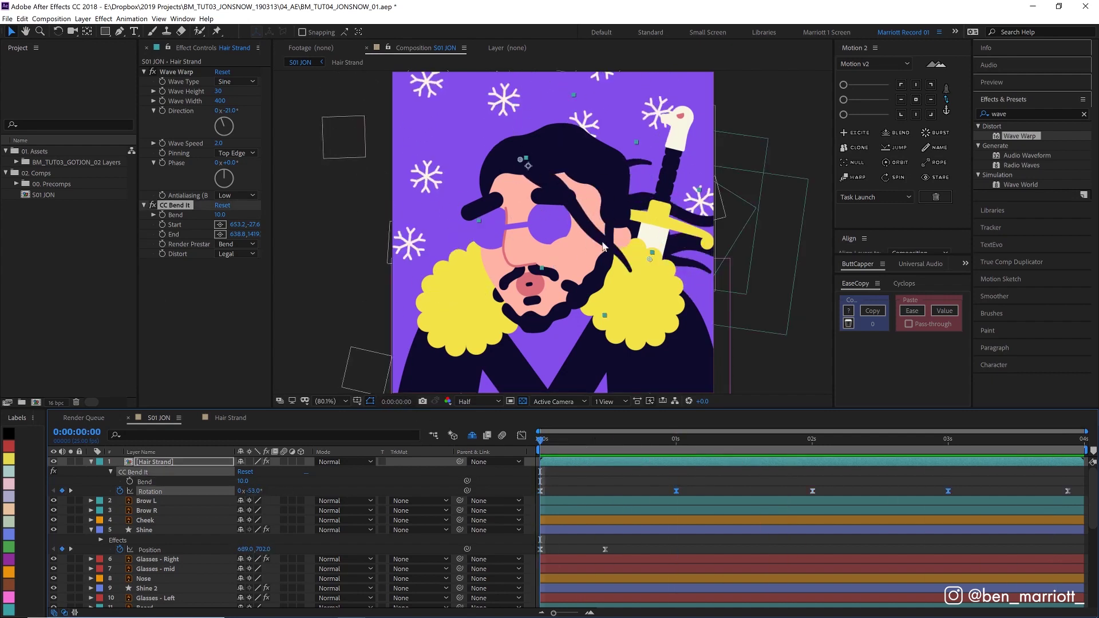
pyautogui.click(1055, 489)
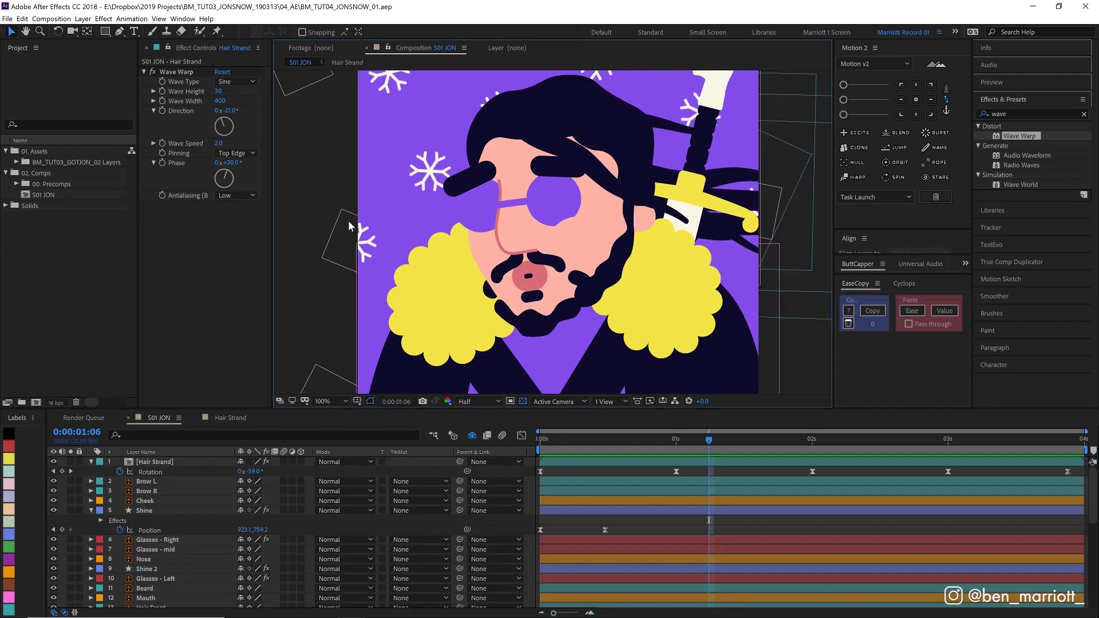
# Parent the brows, glasses, facial features, beard and hair layers to the head layer, test by moving the head and undo that move
pyautogui.hotkey('ctrl', 'a')
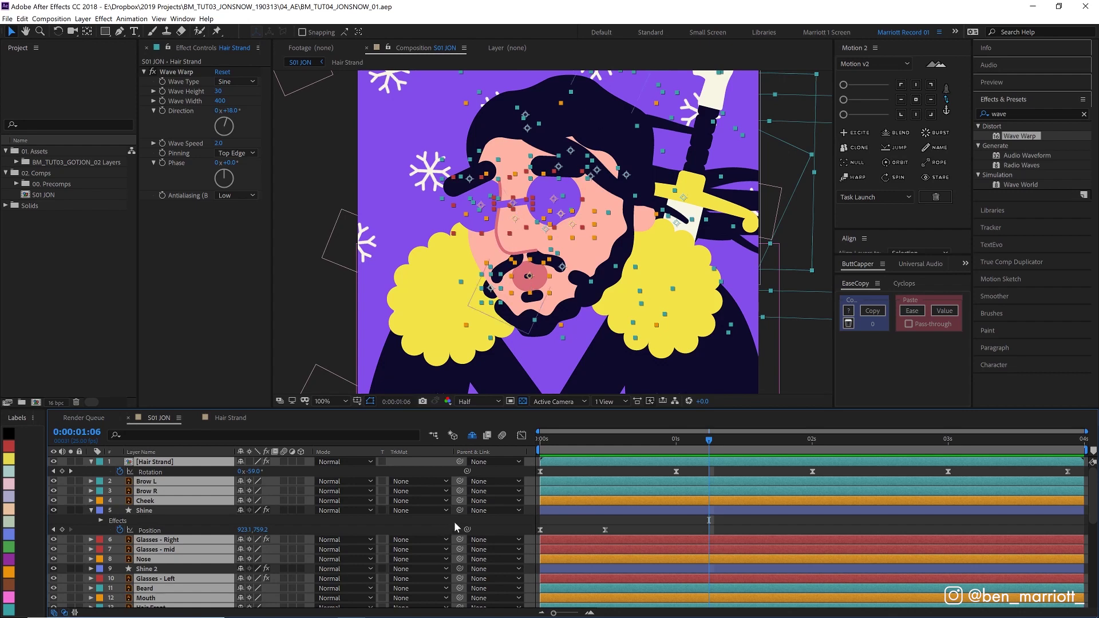
pyautogui.scroll(-1, 456, 543)
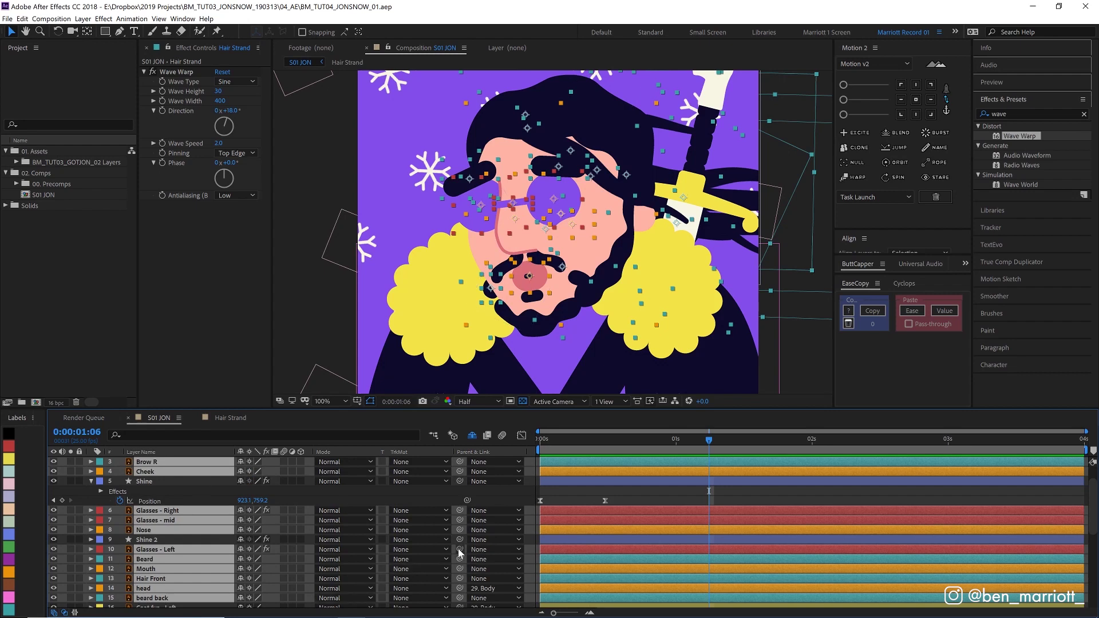
pyautogui.moveTo(458, 548); pyautogui.dragTo(144, 589)
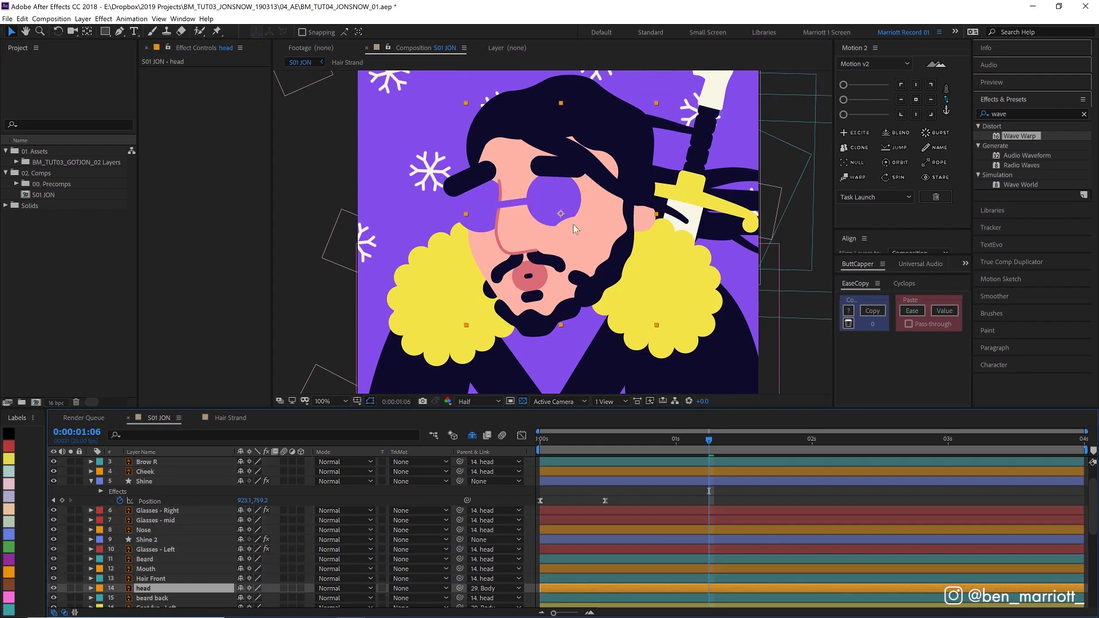
pyautogui.moveTo(559, 215); pyautogui.dragTo(598, 207)
pyautogui.hotkey('ctrl', 'z')
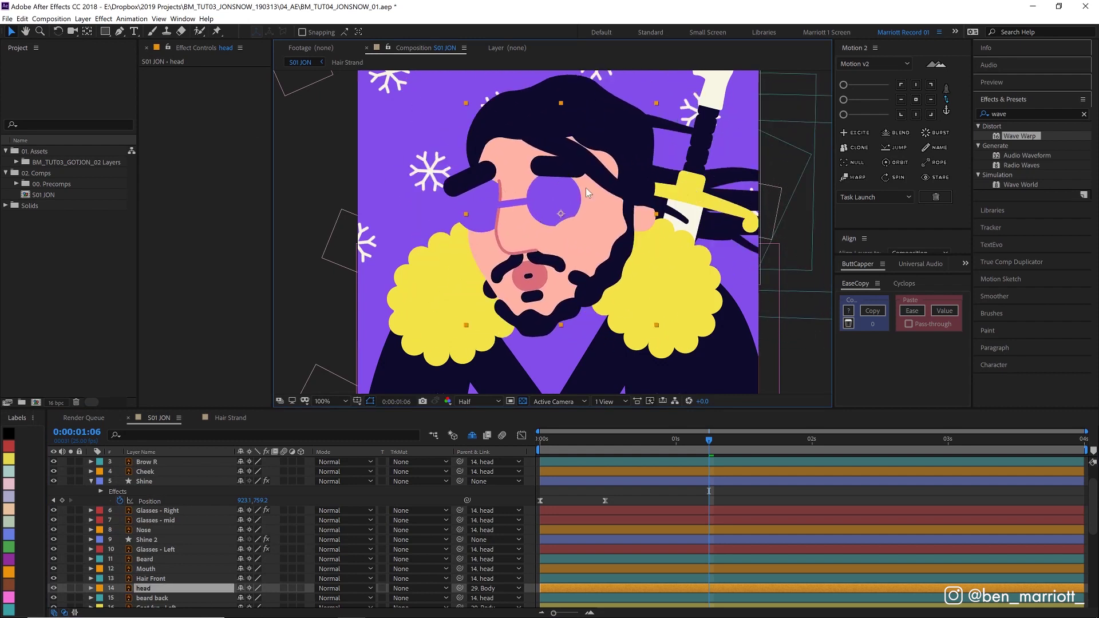
# Move the head layer's anchor point down to the lower middle of the face
pyautogui.click(87, 32)
pyautogui.press('Return')
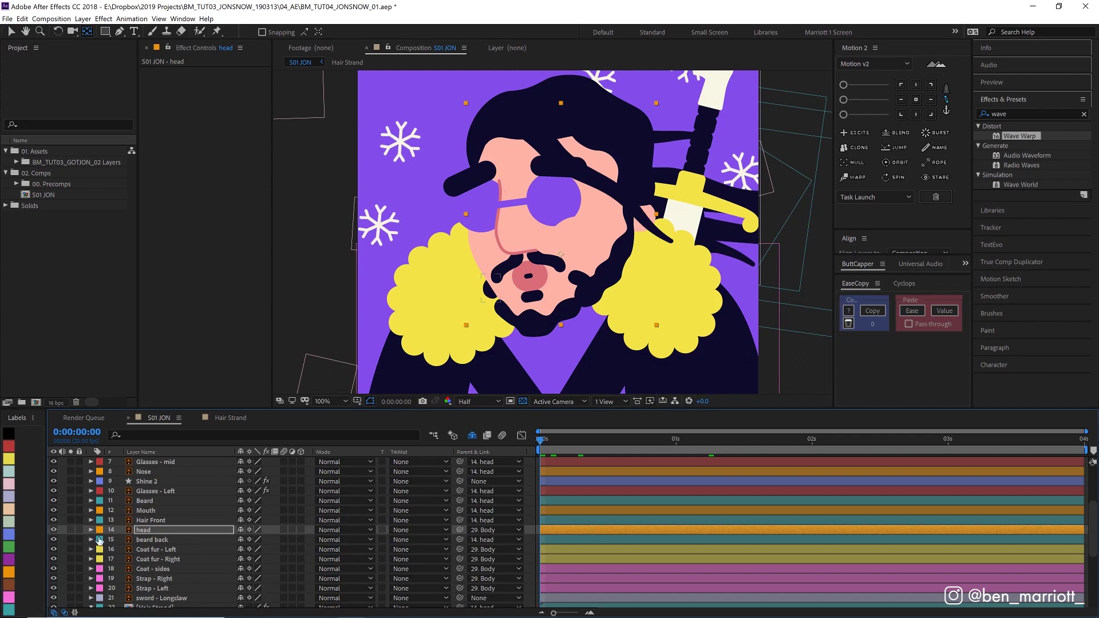
pyautogui.press('Return')
# Animate the head's rotation with eased keyframes at 0 s, 2 s and near the end, starting at 0°, and preview the loop
pyautogui.press('r')
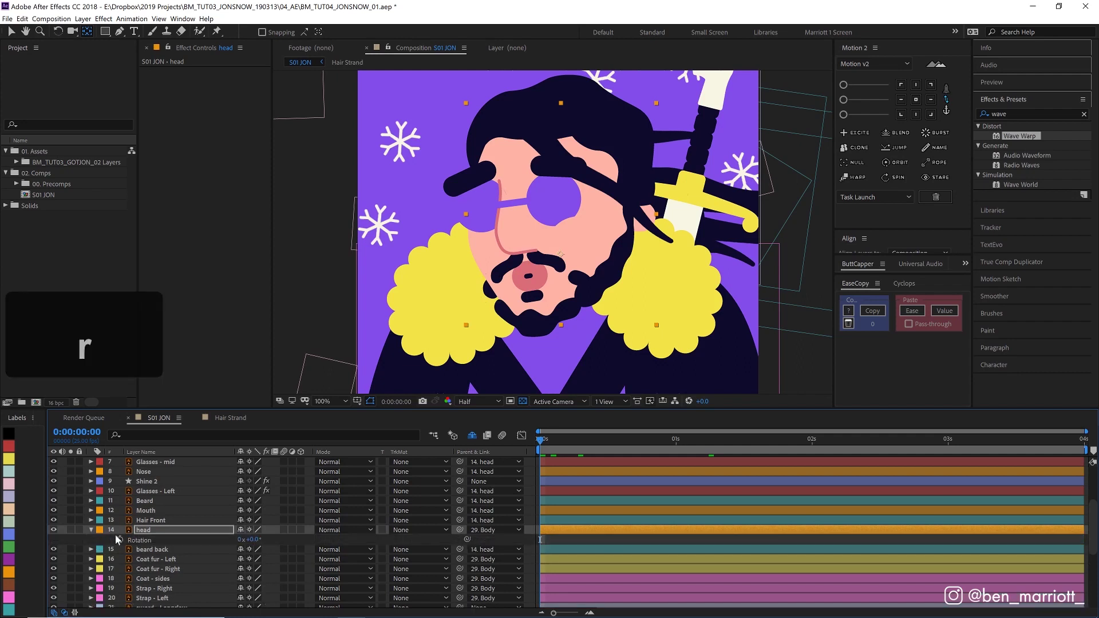
pyautogui.press('space')
pyautogui.press('space')
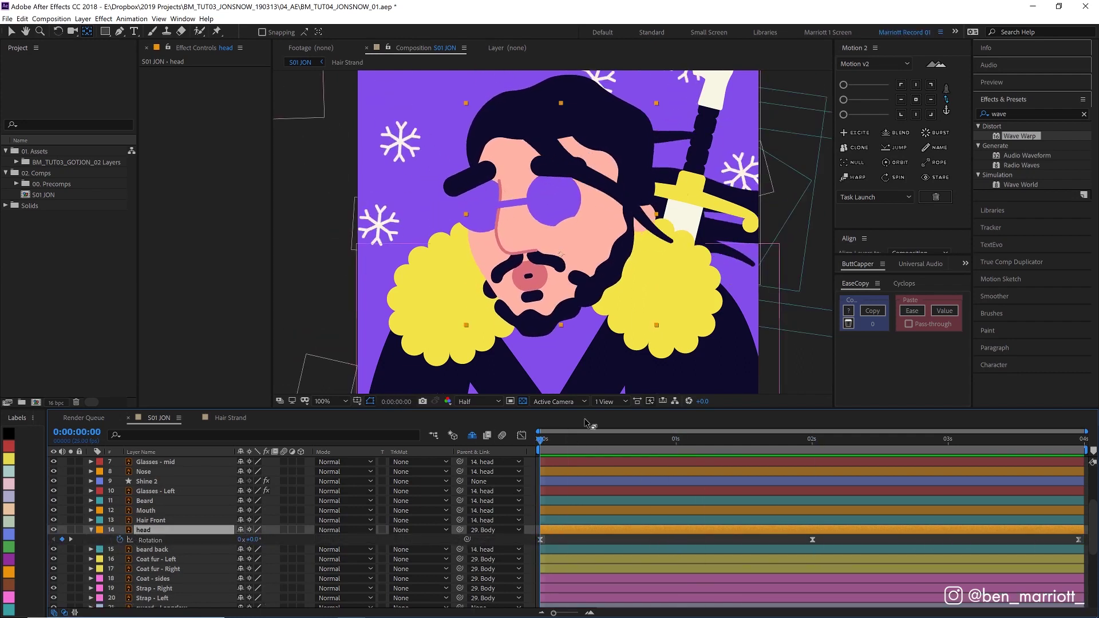
pyautogui.press('space')
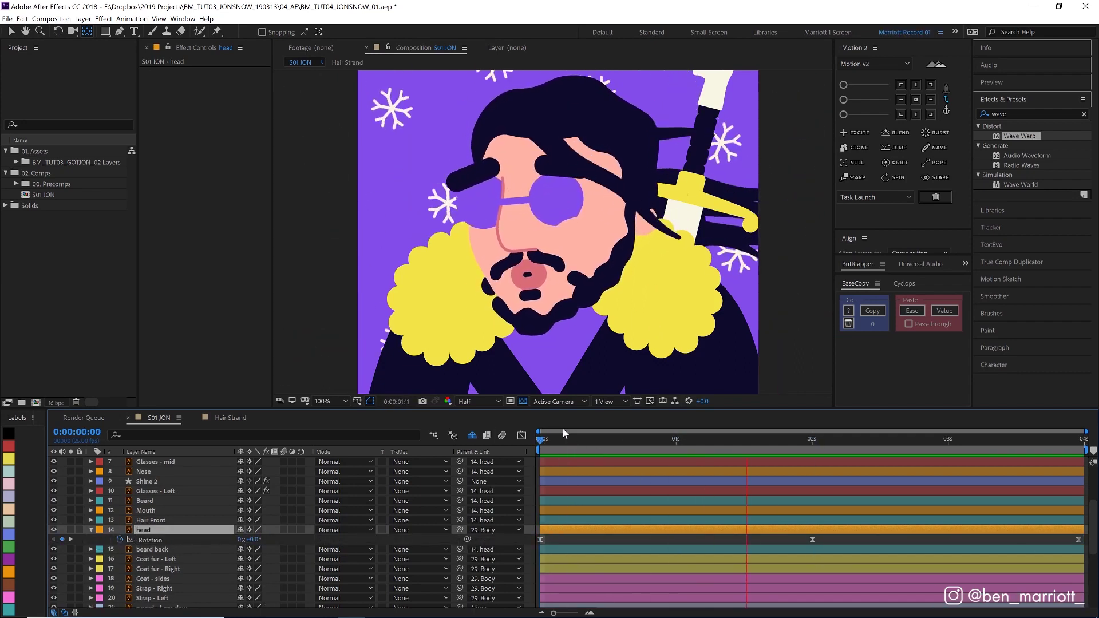
# Add eased position keyframes to the head layer at 0 s, 2 s and near the end, alongside its rotation
pyautogui.press('space')
pyautogui.press('p')
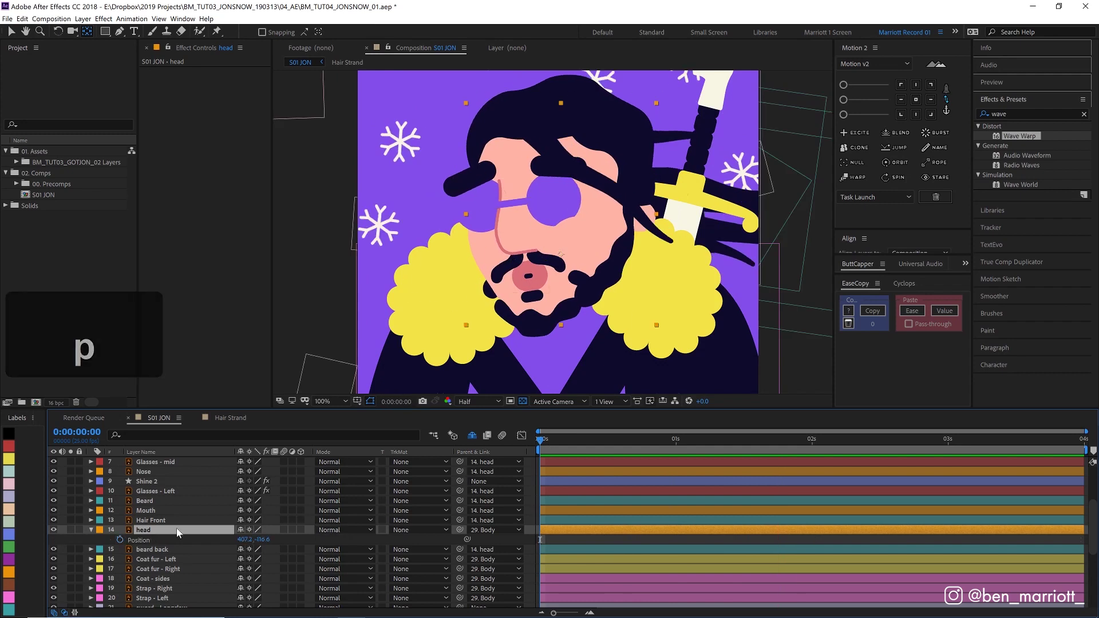
pyautogui.hotkey('shift', 'r')
pyautogui.press('F9')
pyautogui.press('space')
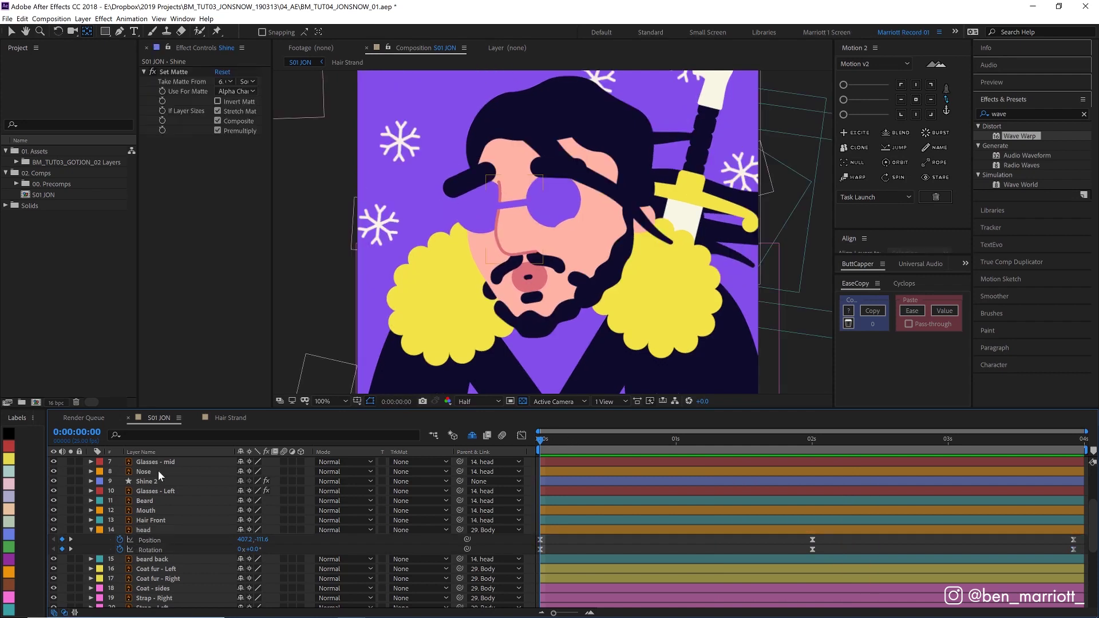
# Animate position and rotation of Brow L and Brow R with eased keyframes at the start, about 2 s and near the end, and preview
pyautogui.scroll(3, 168, 509)
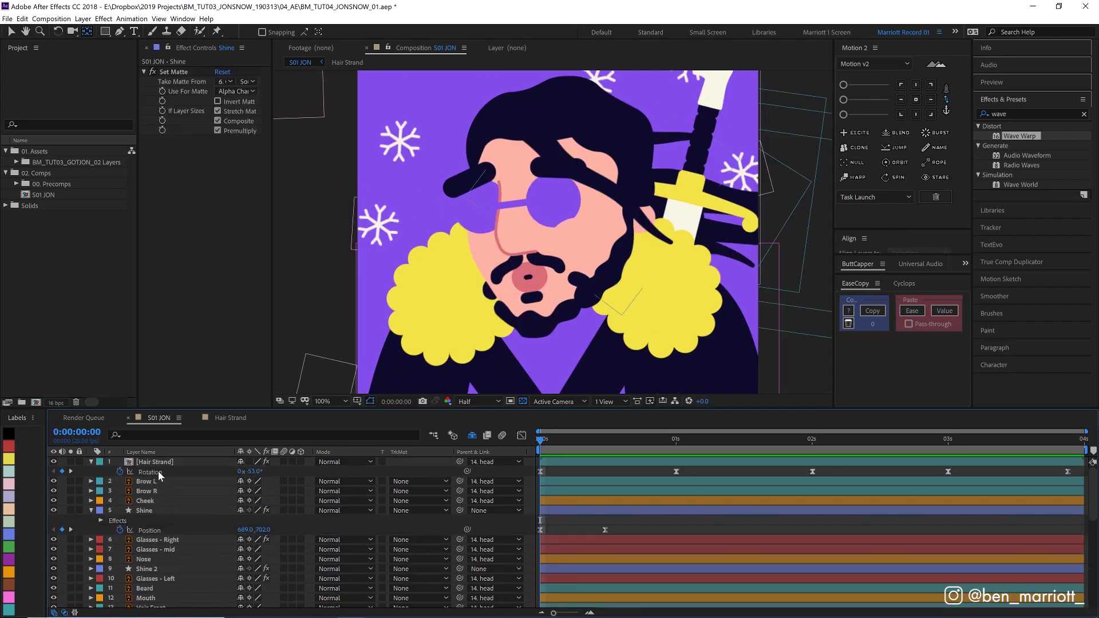
pyautogui.click(159, 481)
pyautogui.keyDown('shift'); pyautogui.click(158, 491); pyautogui.keyUp('shift')
pyautogui.press('space')
pyautogui.press('r')
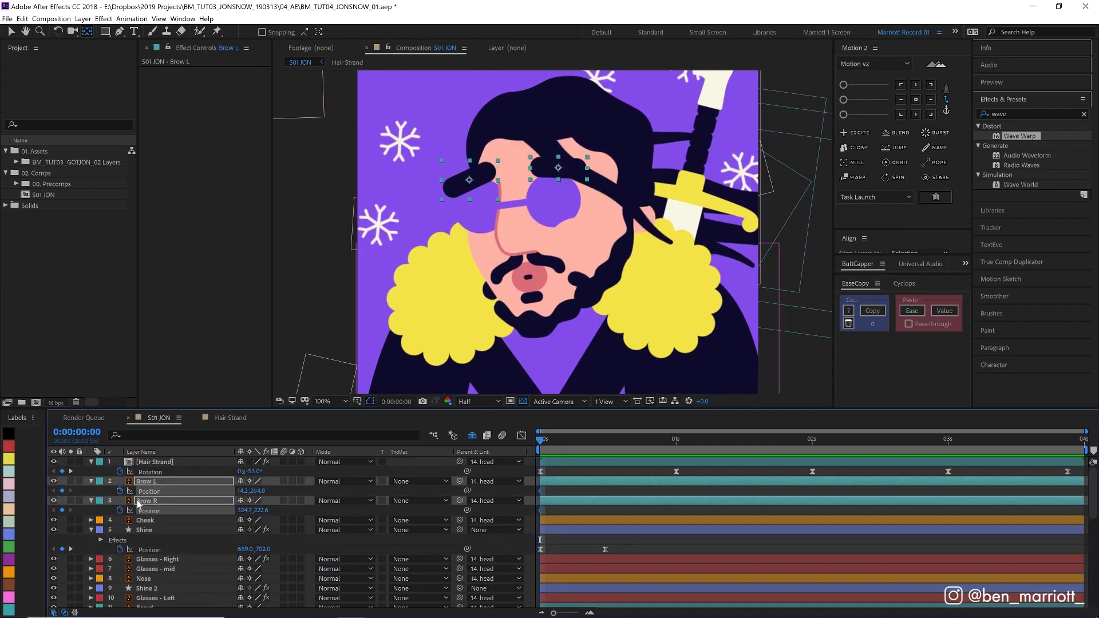
pyautogui.press('u')
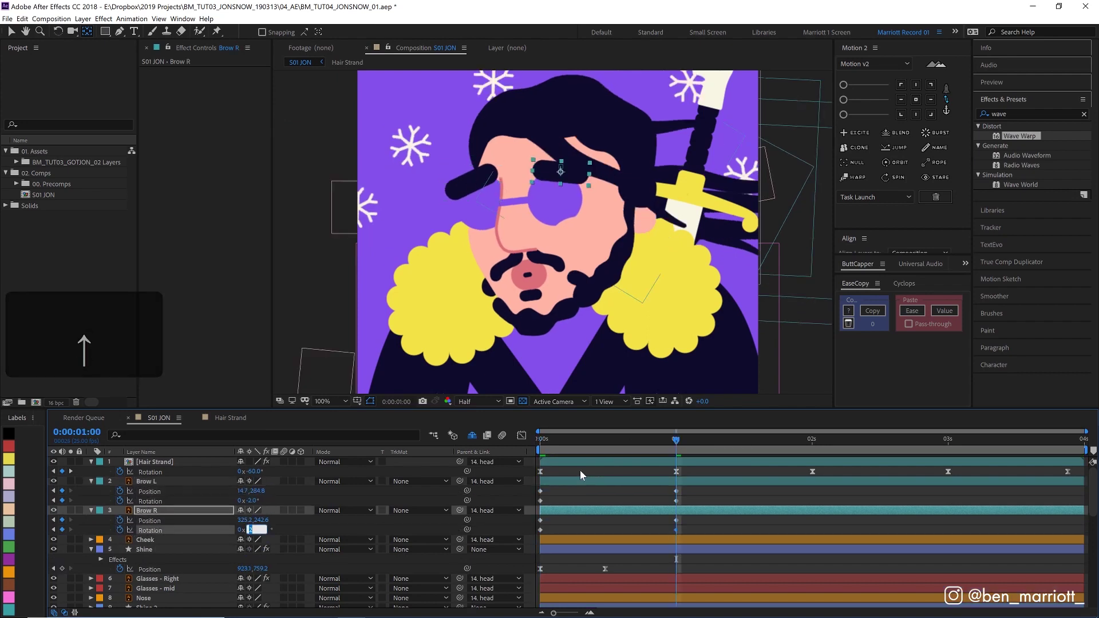
pyautogui.press('space')
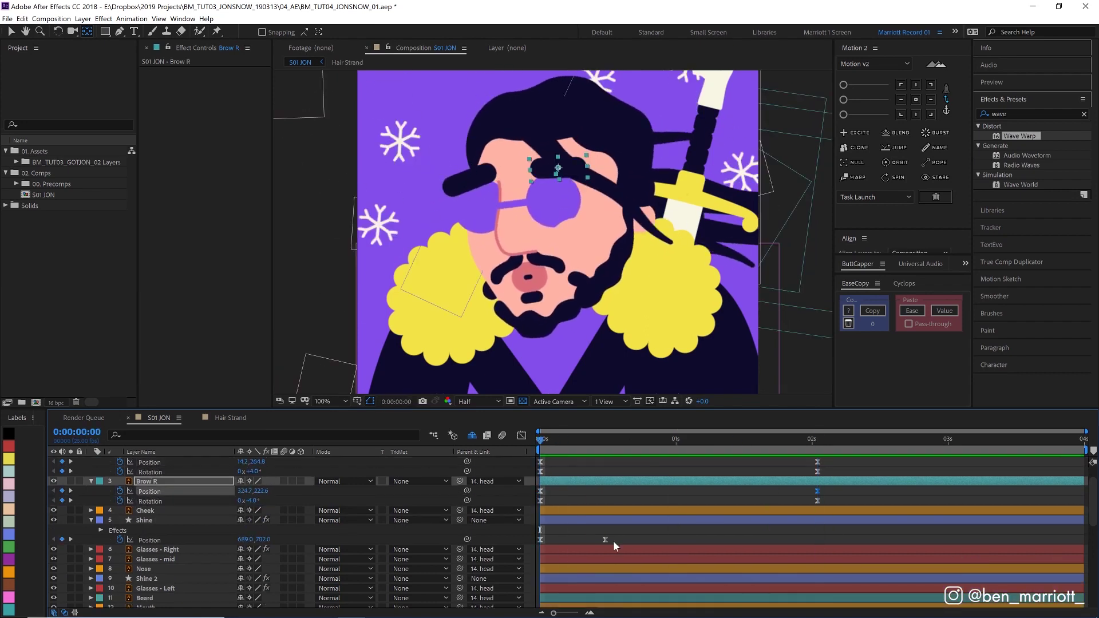
pyautogui.press('space')
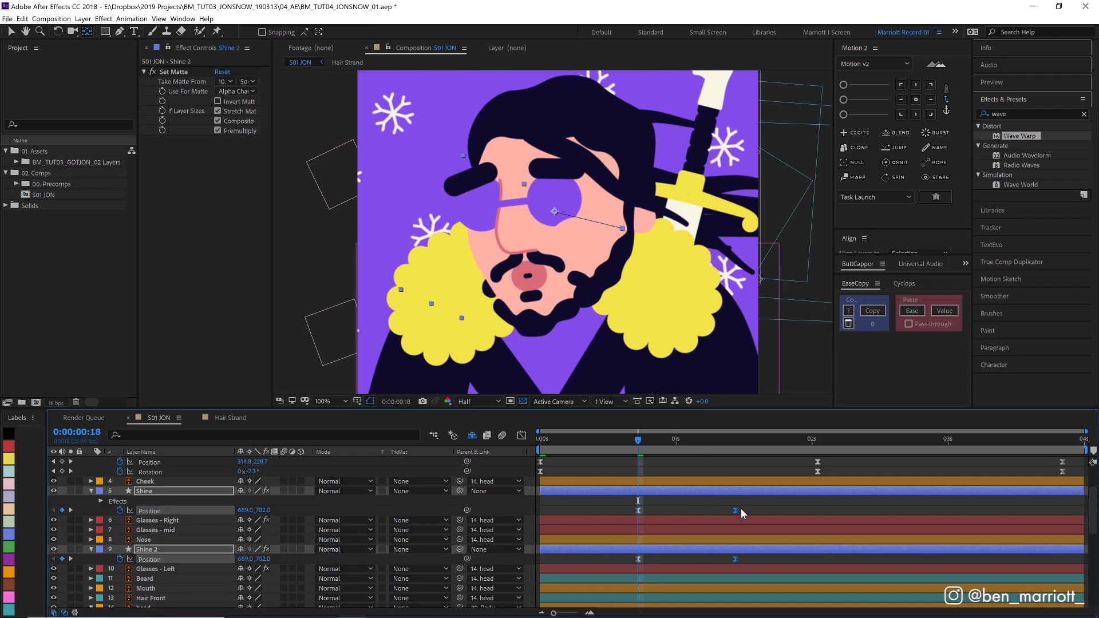
# Delay the Shine and Shine 2 position keyframes to run from about 0:07 to 1:09, and preview the reflections
pyautogui.press('space')
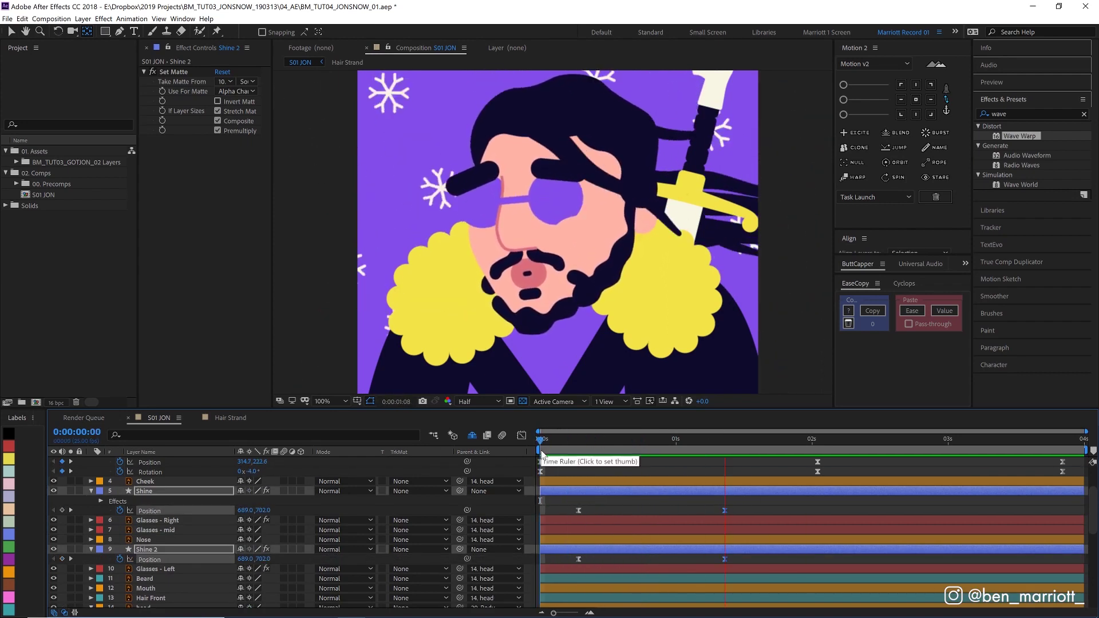
# Animate the Cheek layer's position with eased keyframes at the start, about 2 s and near the end
pyautogui.click(192, 481)
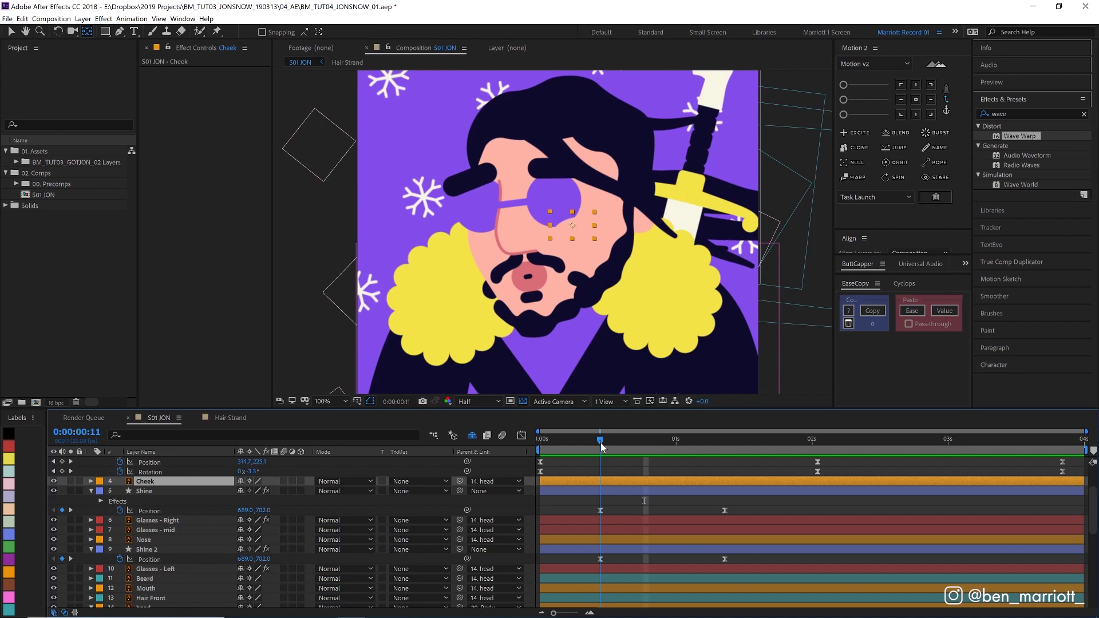
pyautogui.moveTo(600, 442); pyautogui.dragTo(480, 439)
pyautogui.press('space')
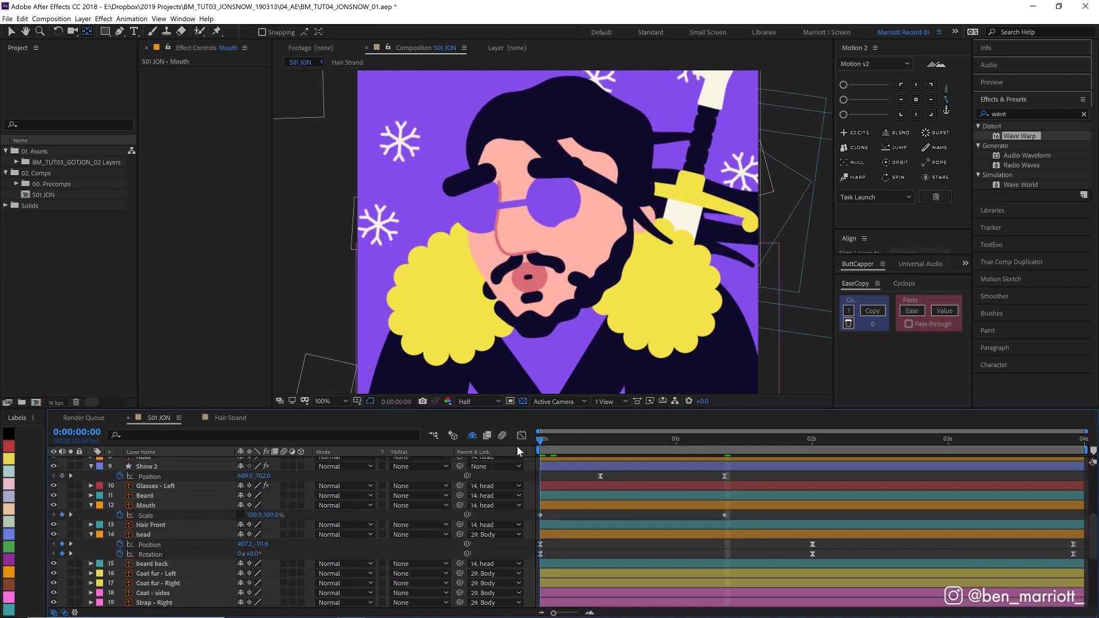
pyautogui.press('u')
# Reveal the Mouth layer's scale and unlink its proportions
pyautogui.click(560, 506)
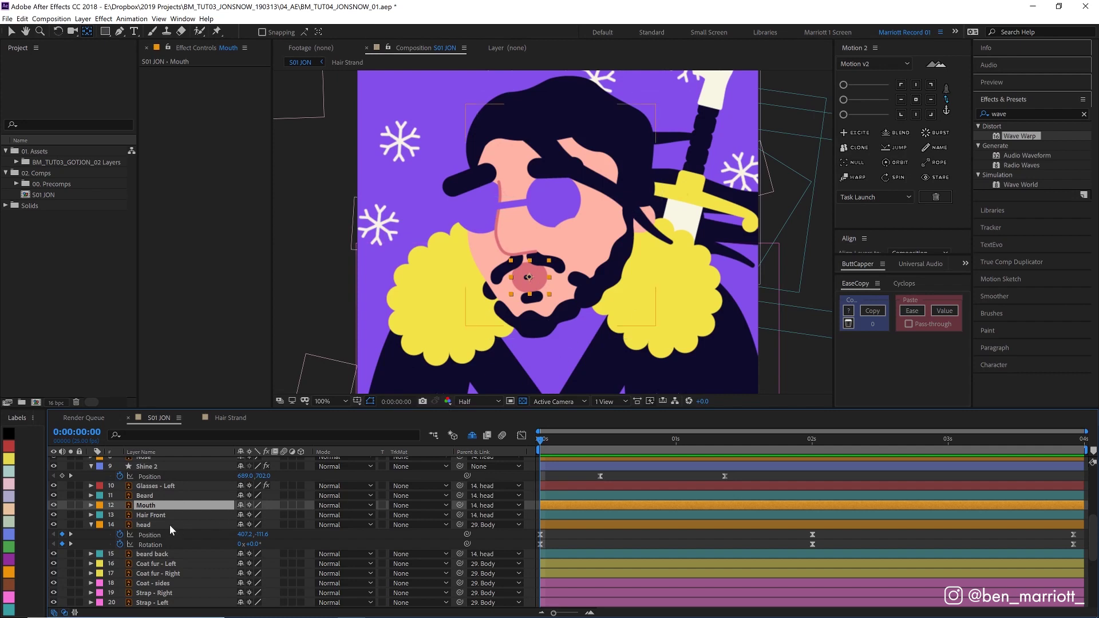
pyautogui.press('s')
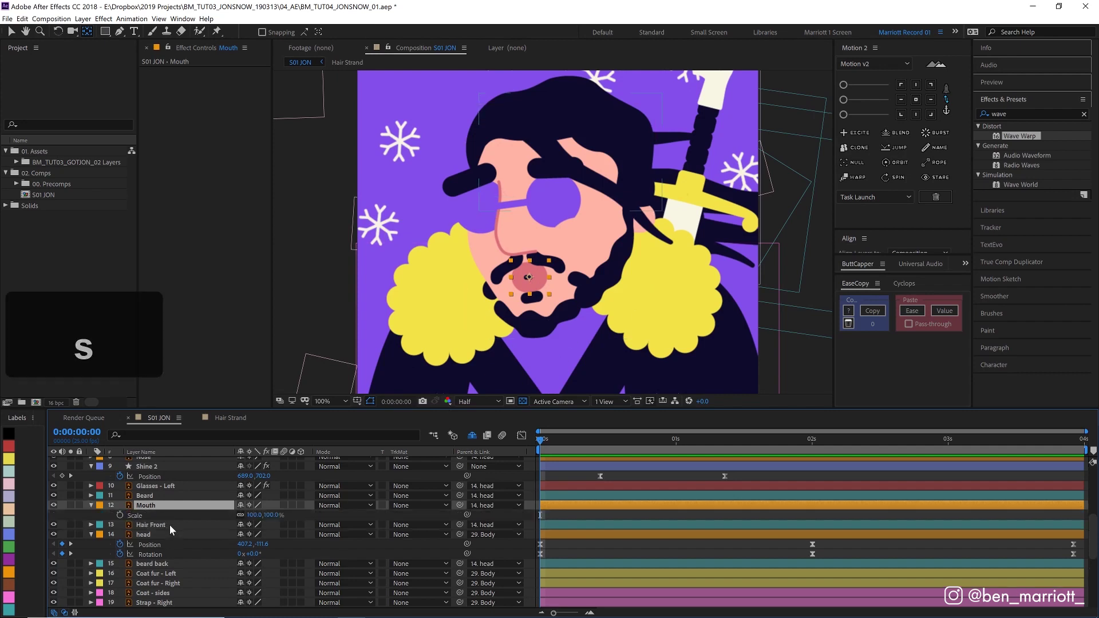
pyautogui.click(241, 515)
pyautogui.moveTo(255, 515); pyautogui.dragTo(223, 515)
pyautogui.hotkey('ctrl', 'z')
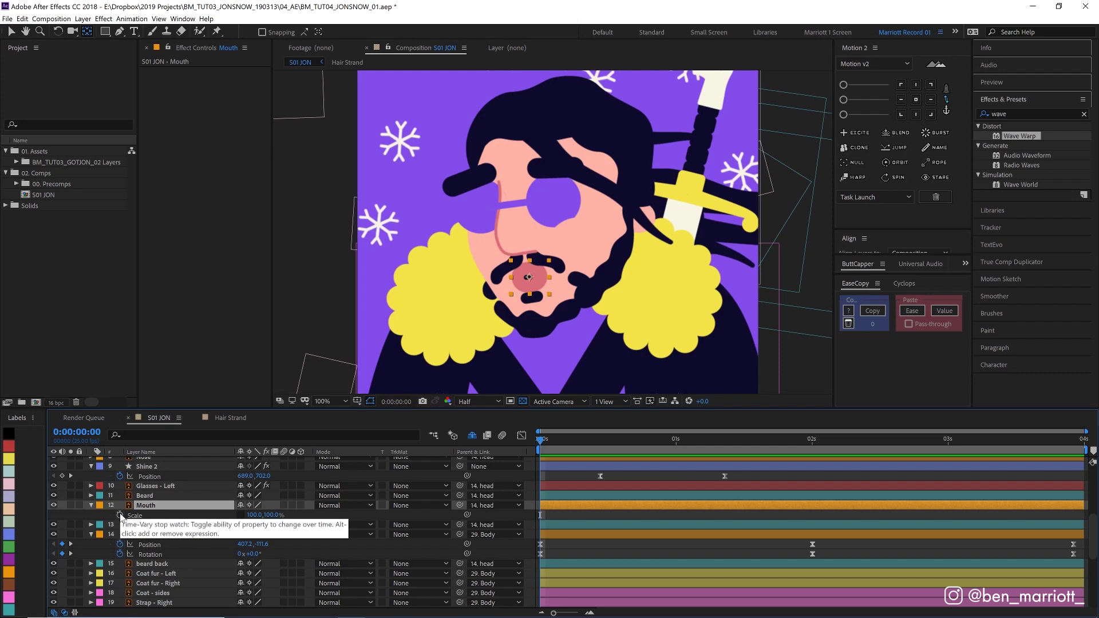
pyautogui.moveTo(252, 515); pyautogui.dragTo(221, 527)
pyautogui.hotkey('ctrl', 'z')
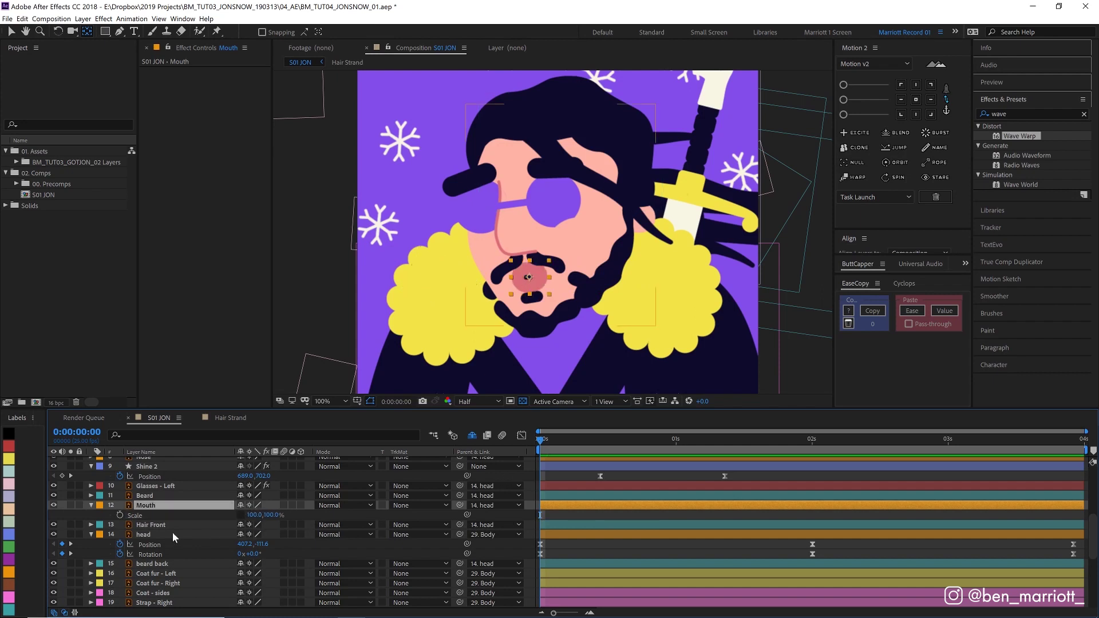
# Set the Mouth layer's horizontal scale to 110% at frame 0 and enable keyframing for its scale
pyautogui.write('110')
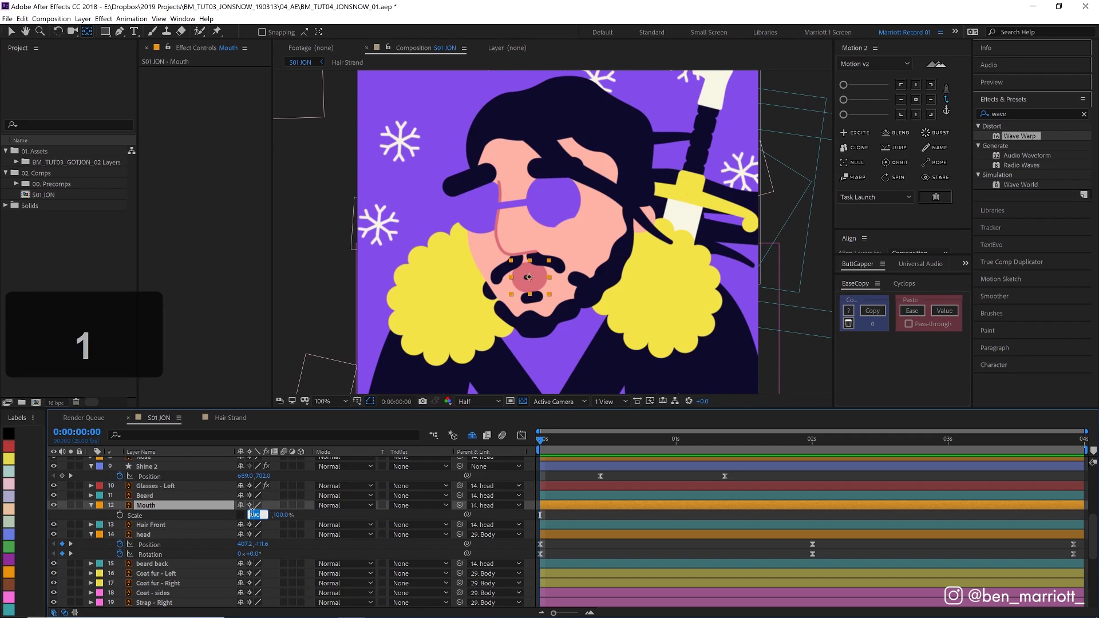
pyautogui.press('Return')
pyautogui.click(119, 516)
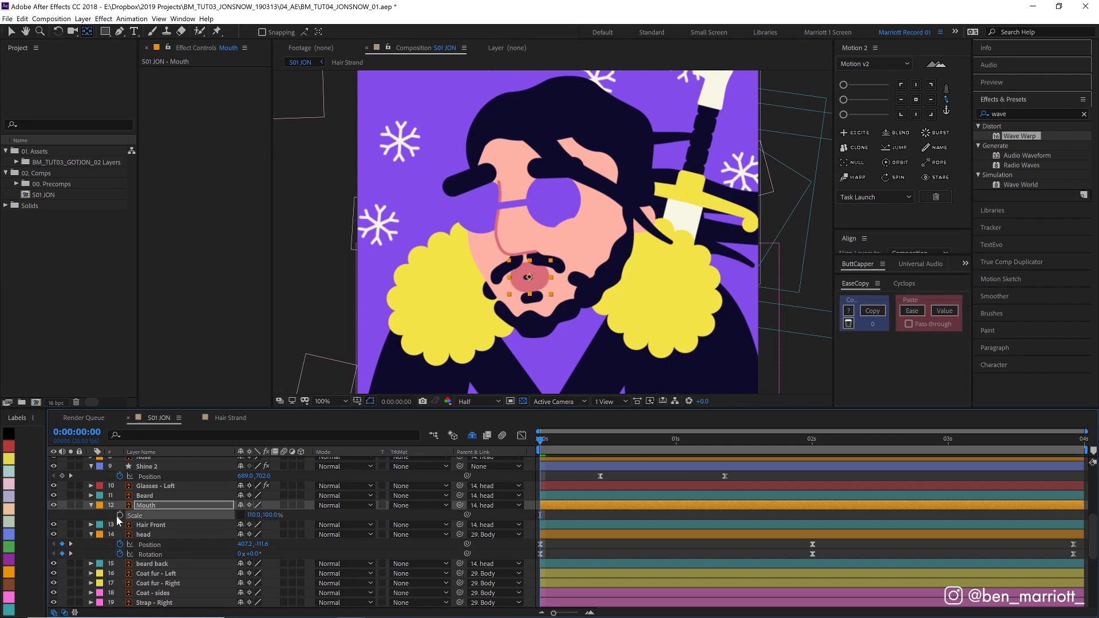
# Set the Mouth layer's horizontal scale to 90% at 0:00:01:24 and copy its starting scale keyframe to 0:00:03:22
pyautogui.click(808, 438)
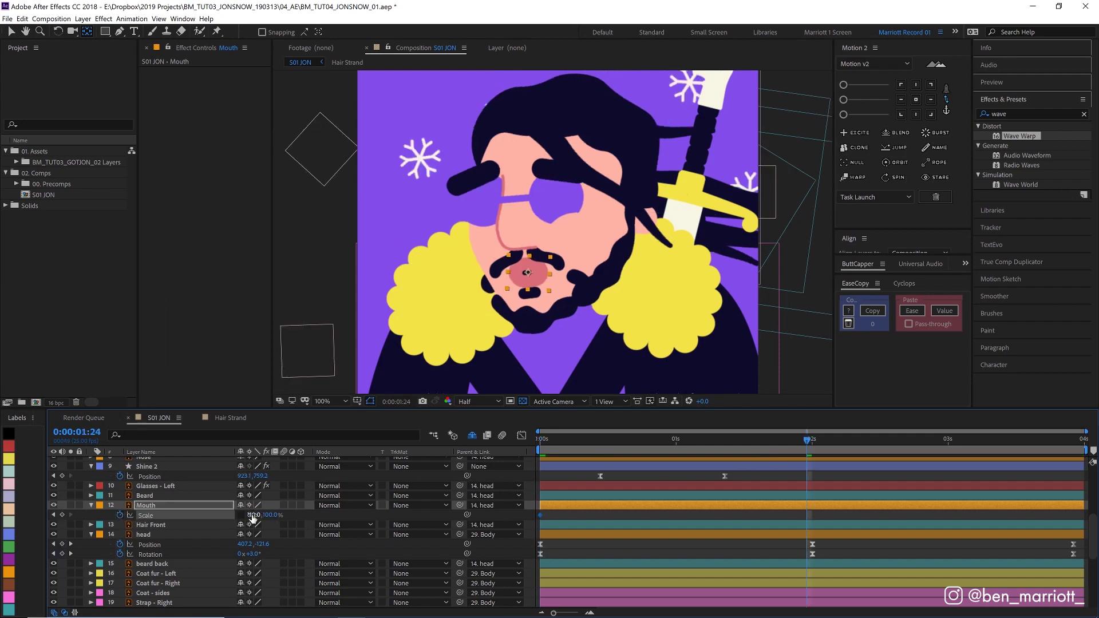
pyautogui.write('90')
pyautogui.press('Return')
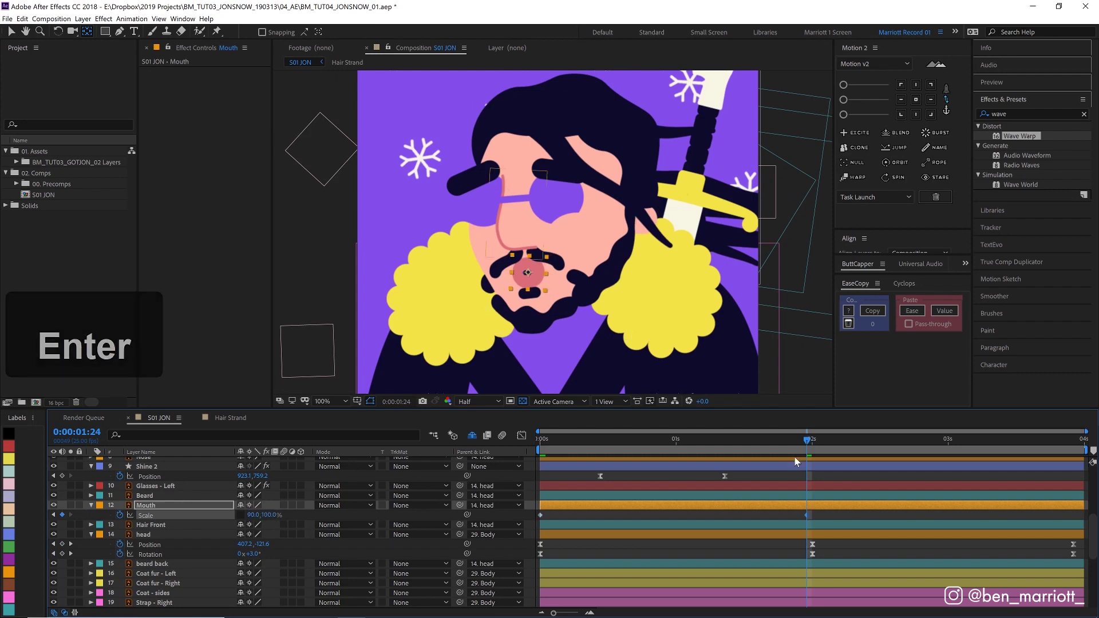
pyautogui.hotkey('ctrl', 'c')
pyautogui.hotkey('ctrl', 'v')
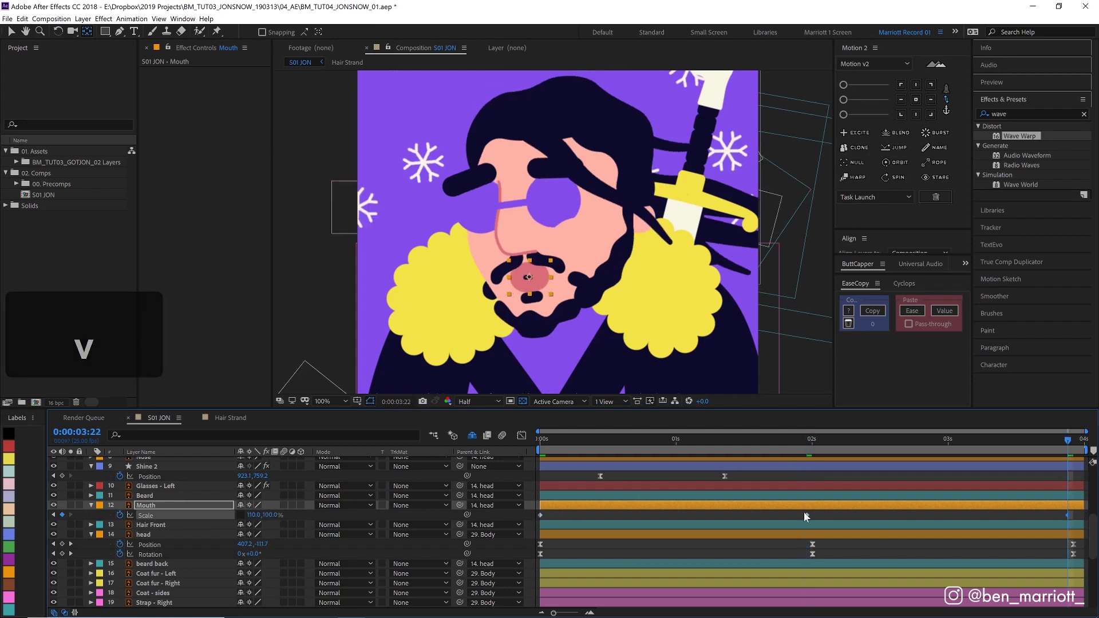
# Align the Mouth's scale keyframes with the head's keyframes at 2 s and near the end, apply Easy Ease, and preview
pyautogui.moveTo(806, 515); pyautogui.dragTo(813, 515)
pyautogui.moveTo(1069, 515); pyautogui.dragTo(1074, 516)
pyautogui.press('F9')
pyautogui.click(541, 441)
pyautogui.press('space')
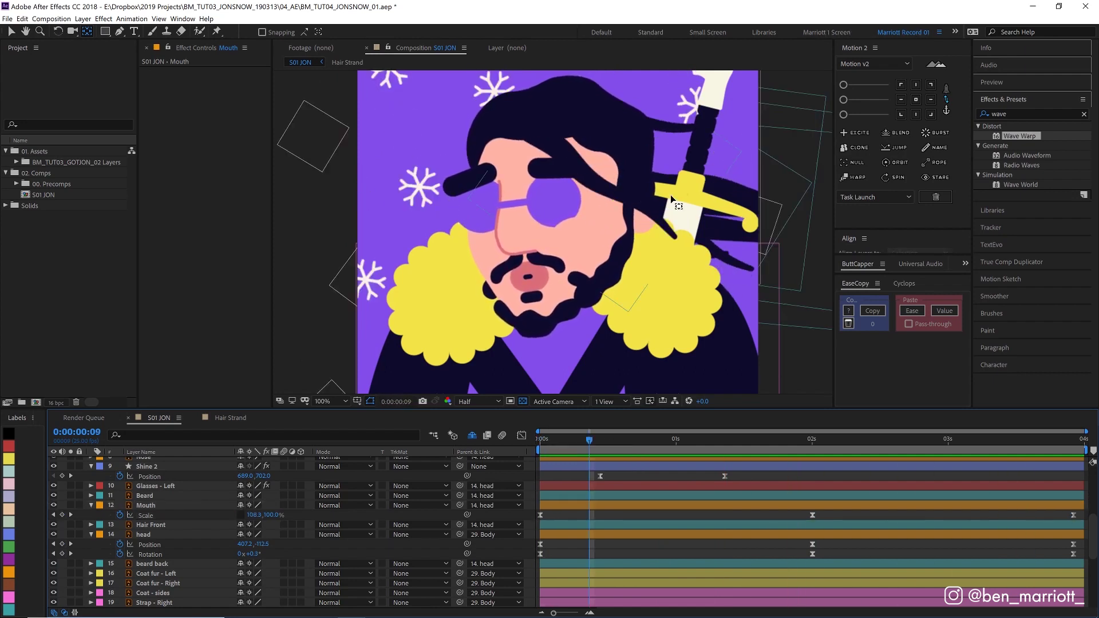
pyautogui.press('space')
# Move the sword - Longclaw layer's anchor point down to the blade behind the fur, and enable position and rotation keyframing at frame 0
pyautogui.moveTo(589, 441); pyautogui.dragTo(453, 442)
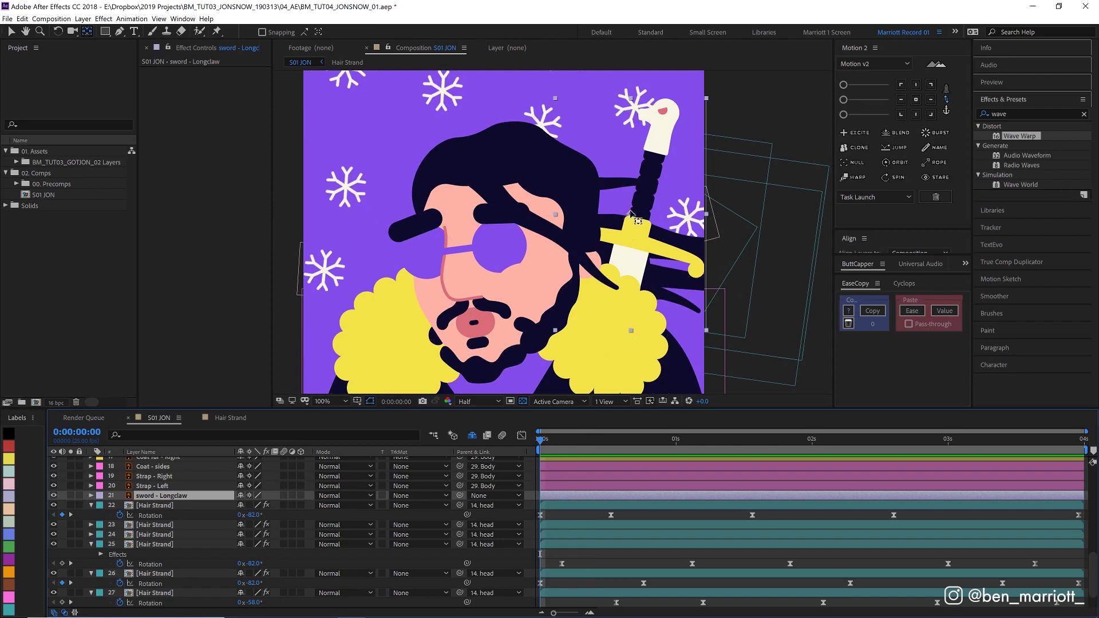
pyautogui.moveTo(631, 214); pyautogui.dragTo(639, 271)
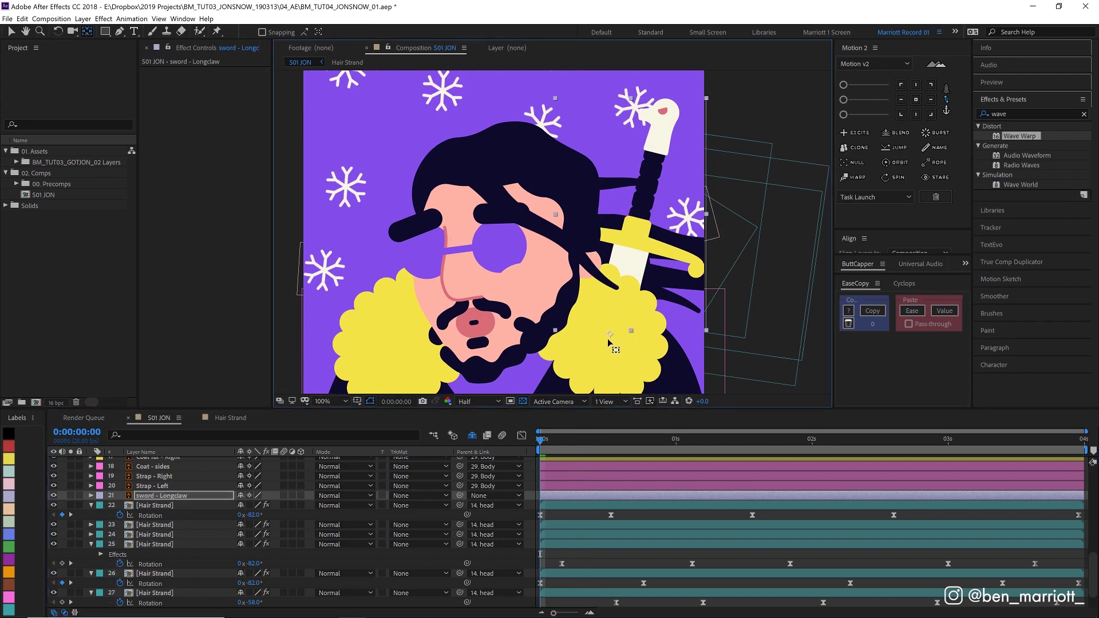
pyautogui.moveTo(608, 339); pyautogui.dragTo(606, 341)
pyautogui.press('r')
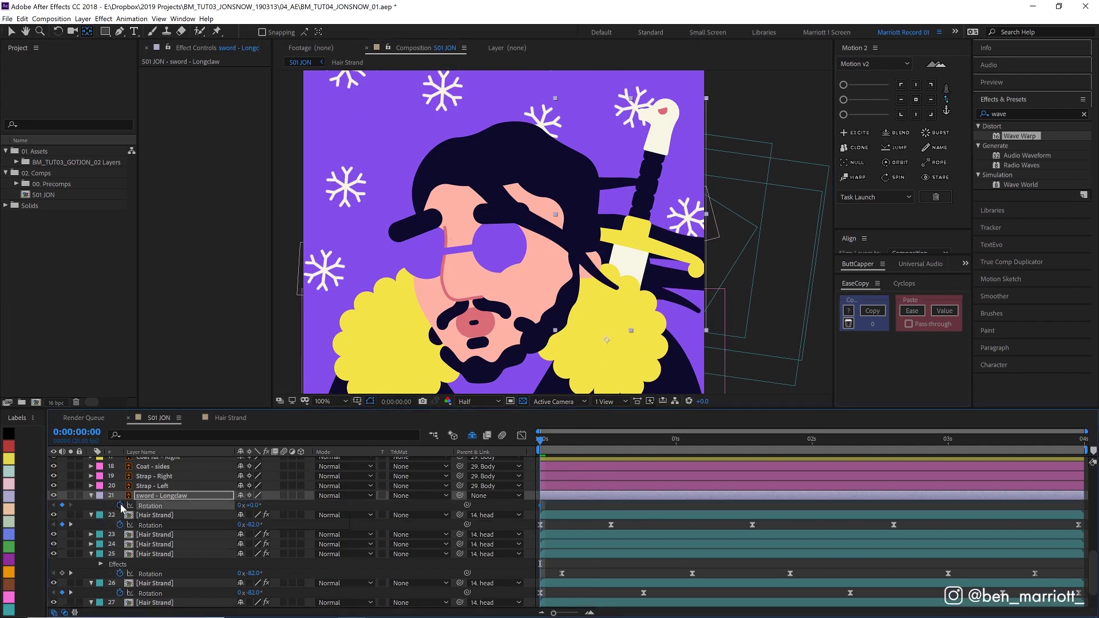
pyautogui.hotkey('shift', 'p')
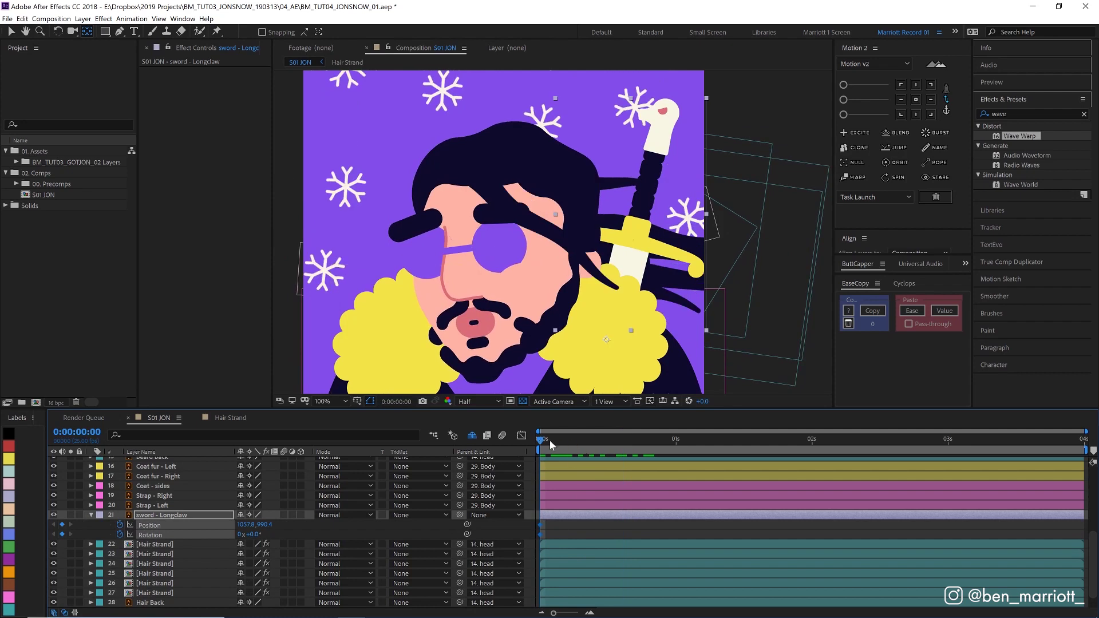
# At 2 s, lower the sword to a vertical position of 1010.4 and rotate it slightly clockwise
pyautogui.moveTo(549, 441); pyautogui.dragTo(814, 447)
pyautogui.click(818, 518)
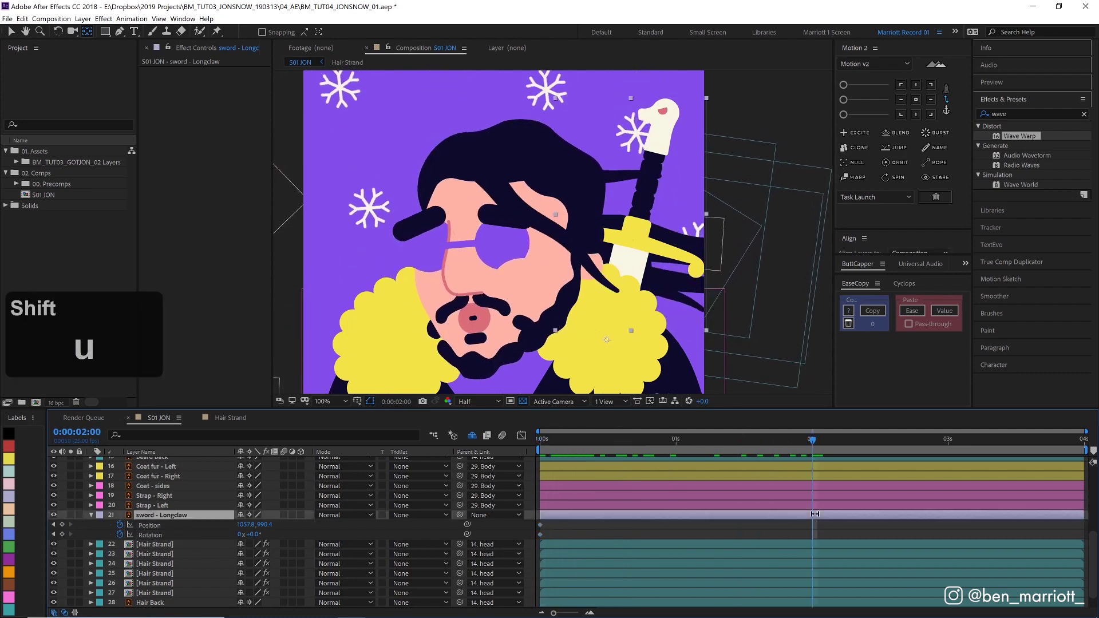
pyautogui.hotkey('shift', 'Down')
pyautogui.hotkey('shift', 'Down')
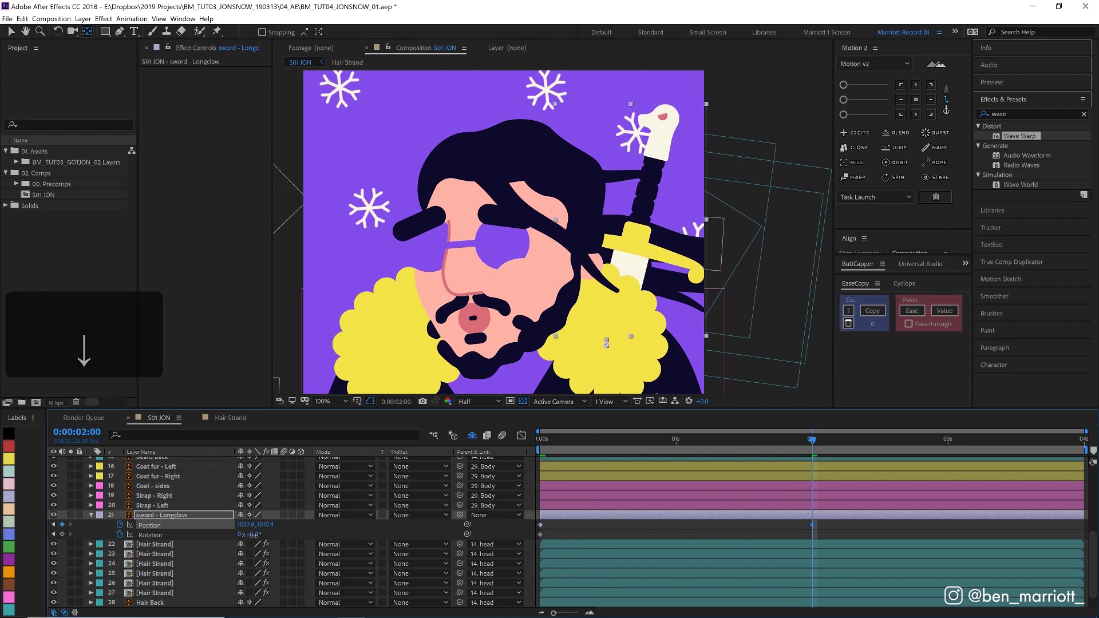
pyautogui.click(252, 535)
pyautogui.press('Up')
pyautogui.press('Up')
pyautogui.press('Up')
# Copy the sword's starting position and rotation keyframes to near the end, apply Easy Ease to all of them, and preview
pyautogui.moveTo(668, 439); pyautogui.dragTo(817, 458)
pyautogui.moveTo(820, 518); pyautogui.dragTo(536, 538)
pyautogui.hotkey('ctrl', 'c')
pyautogui.click(1074, 442)
pyautogui.hotkey('ctrl', 'v')
pyautogui.press('F9')
pyautogui.click(539, 445)
pyautogui.press('space')
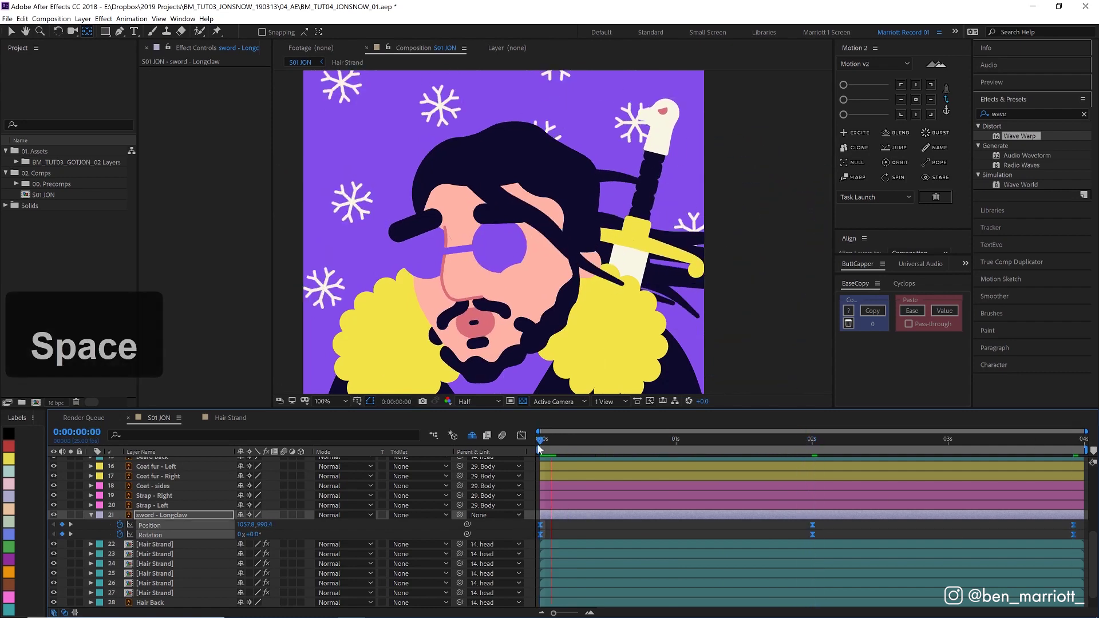
# Adjust the sword's rotation to 6° at 2 s and preview the sword movement
pyautogui.press('Up')
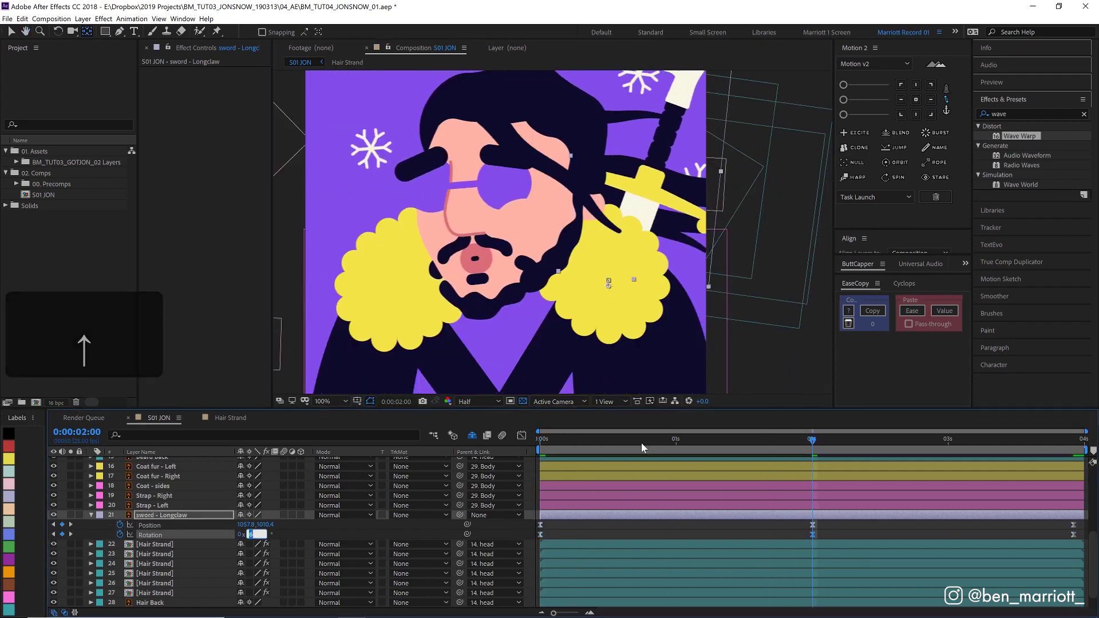
pyautogui.click(538, 445)
pyautogui.press('space')
pyautogui.scroll(-1, 570, 282)
pyautogui.press('space')
pyautogui.scroll(3, 589, 287)
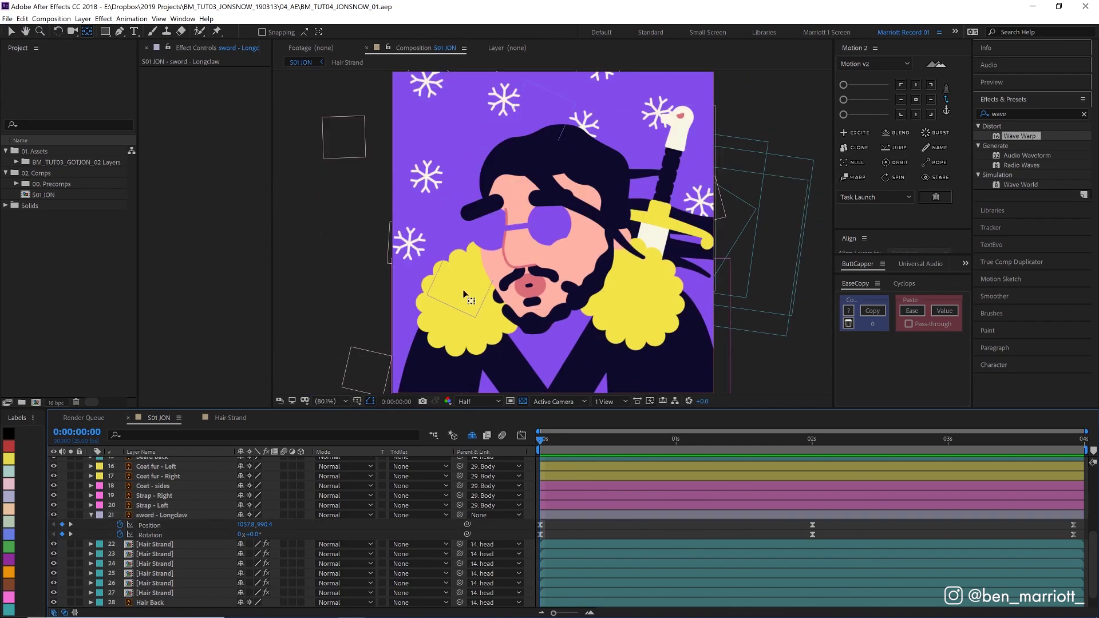
# Enable position and rotation keyframing for the Coat fur - Left and Coat fur - Right layers at frame 0
pyautogui.click(426, 289)
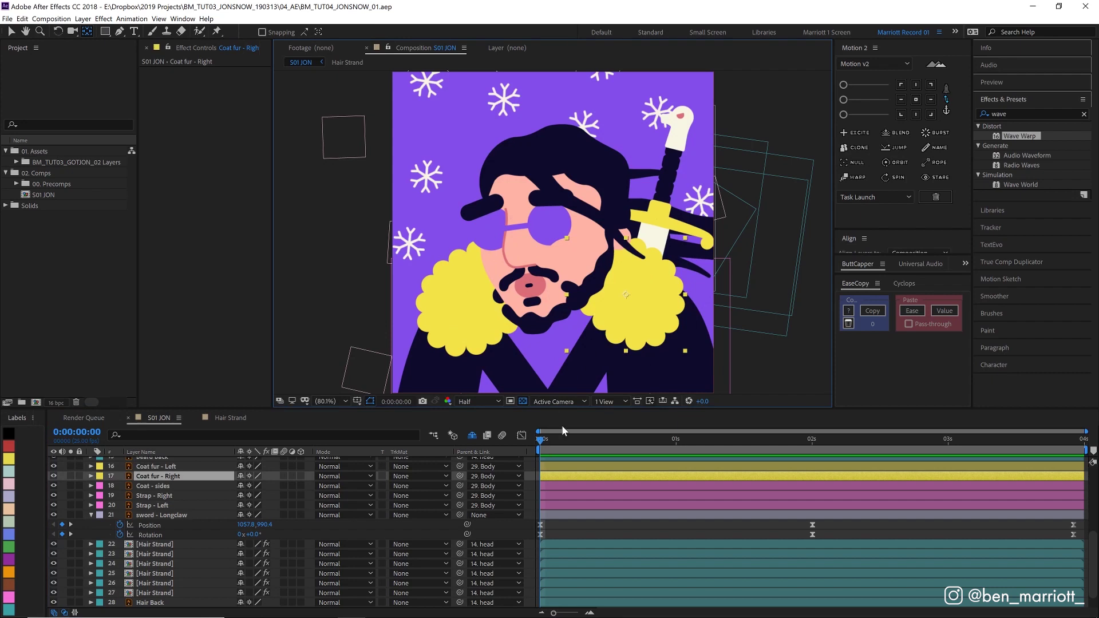
pyautogui.scroll(3, 595, 458)
pyautogui.keyDown('shift'); pyautogui.click(556, 496); pyautogui.keyUp('shift')
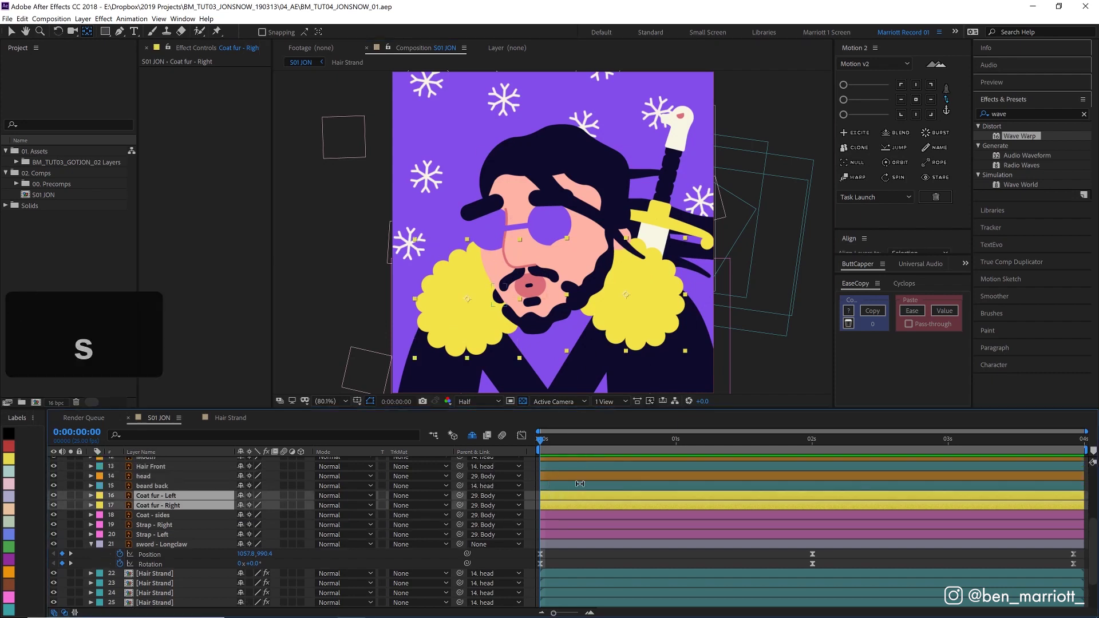
pyautogui.press('p')
pyautogui.click(120, 506)
# Nudge Coat fur - Right and Coat fur - Left at 2 s to add eased position keyframes, and preview
pyautogui.click(812, 440)
pyautogui.click(817, 516)
pyautogui.press('Up')
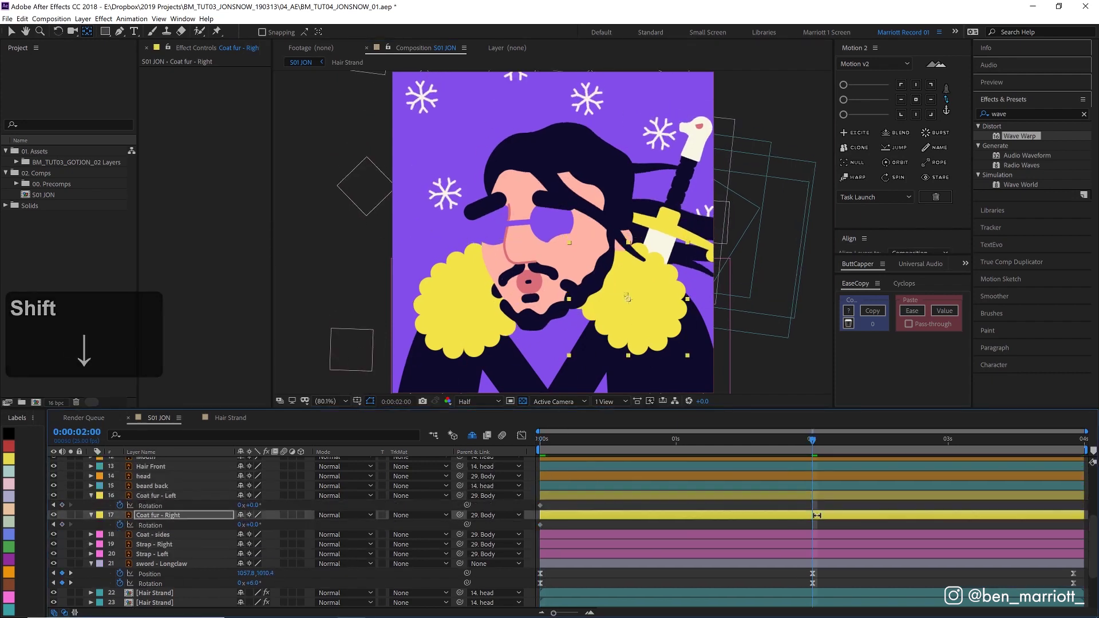
pyautogui.press('u')
pyautogui.click(842, 496)
pyautogui.click(812, 506)
pyautogui.click(540, 441)
pyautogui.press('space')
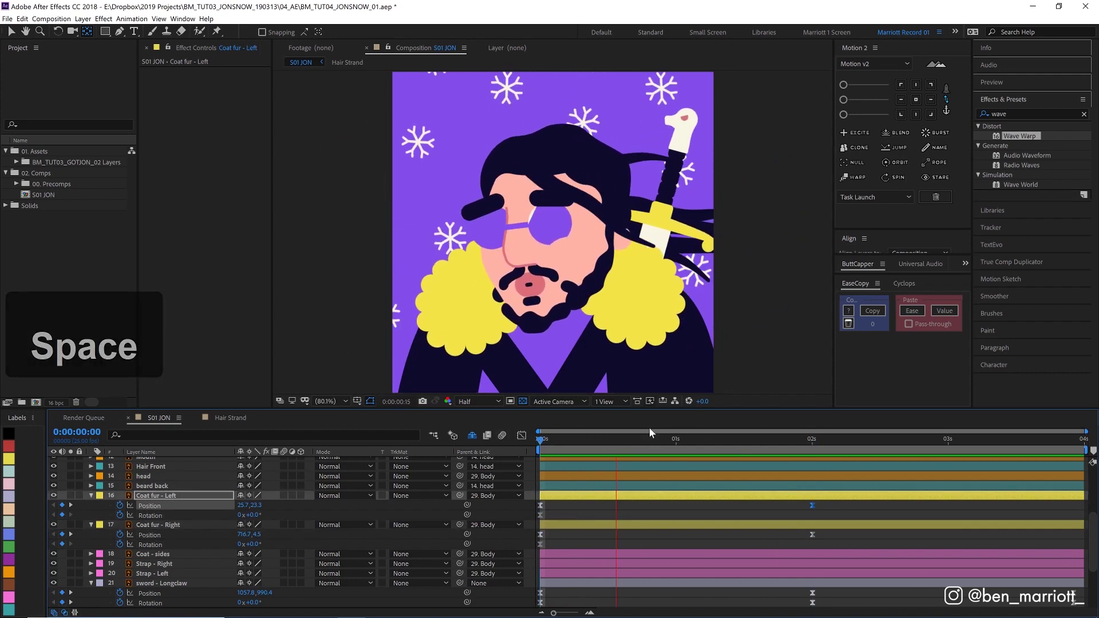
# Remove the rotation keyframing from both Coat fur layers and preview the fur movement
pyautogui.press('space')
pyautogui.click(812, 440)
pyautogui.click(813, 534)
pyautogui.press('Left')
pyautogui.click(540, 441)
pyautogui.press('space')
pyautogui.press('space')
pyautogui.hotkey('ctrl', 'z')
pyautogui.press('space')
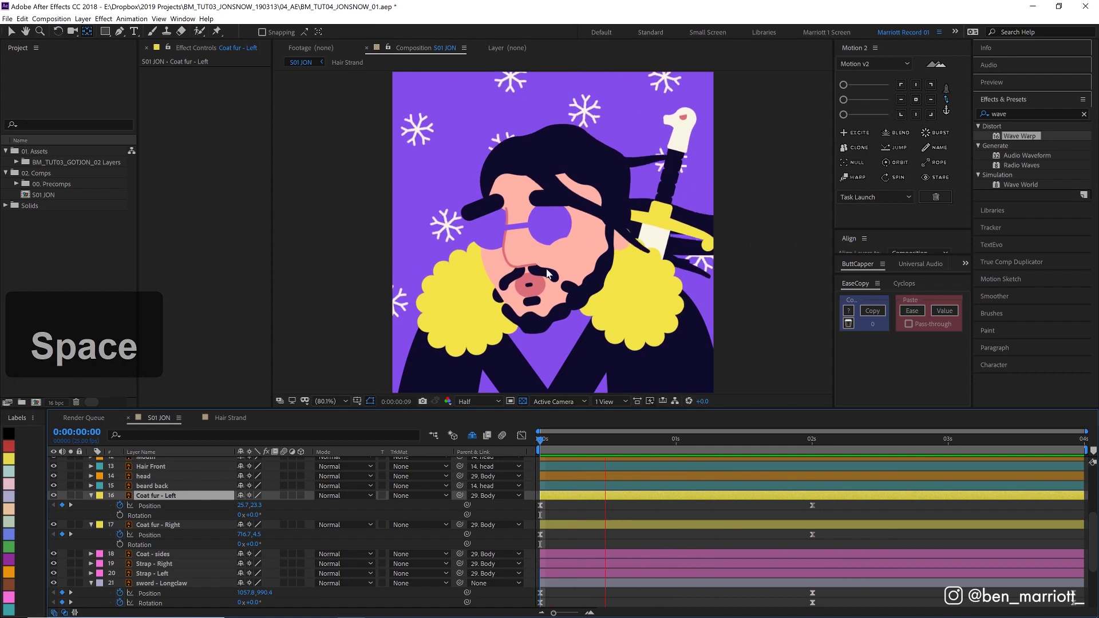
pyautogui.press('space')
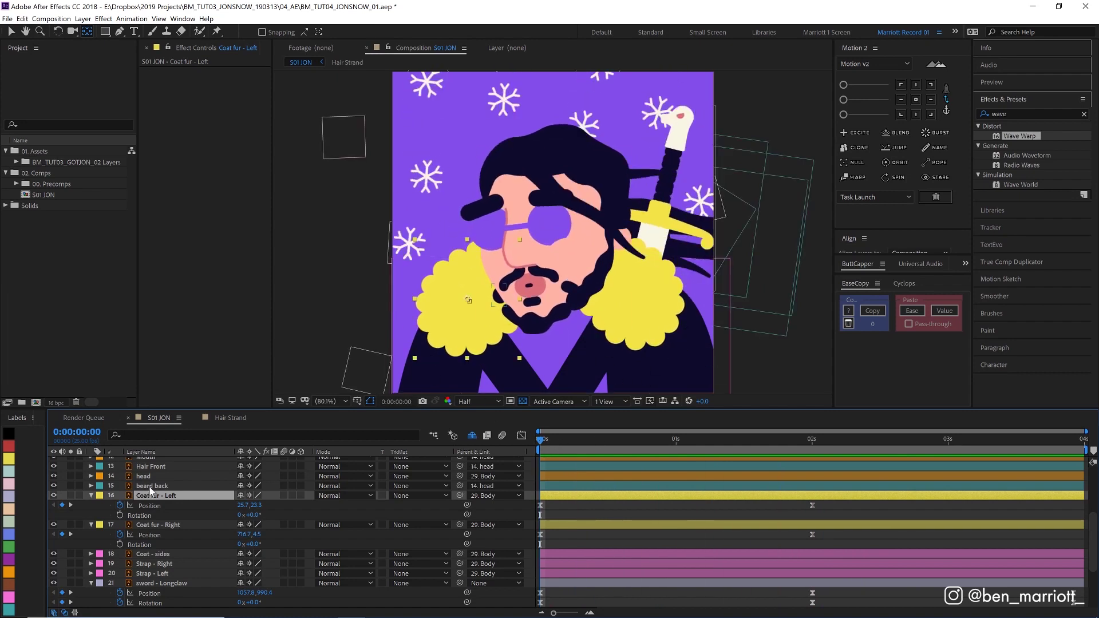
# Enable position keyframing for the Strap - Right and Strap - Left layers at frame 0 and go to 2 s
pyautogui.click(153, 564)
pyautogui.keyDown('shift'); pyautogui.click(151, 573); pyautogui.keyUp('shift')
pyautogui.press('p')
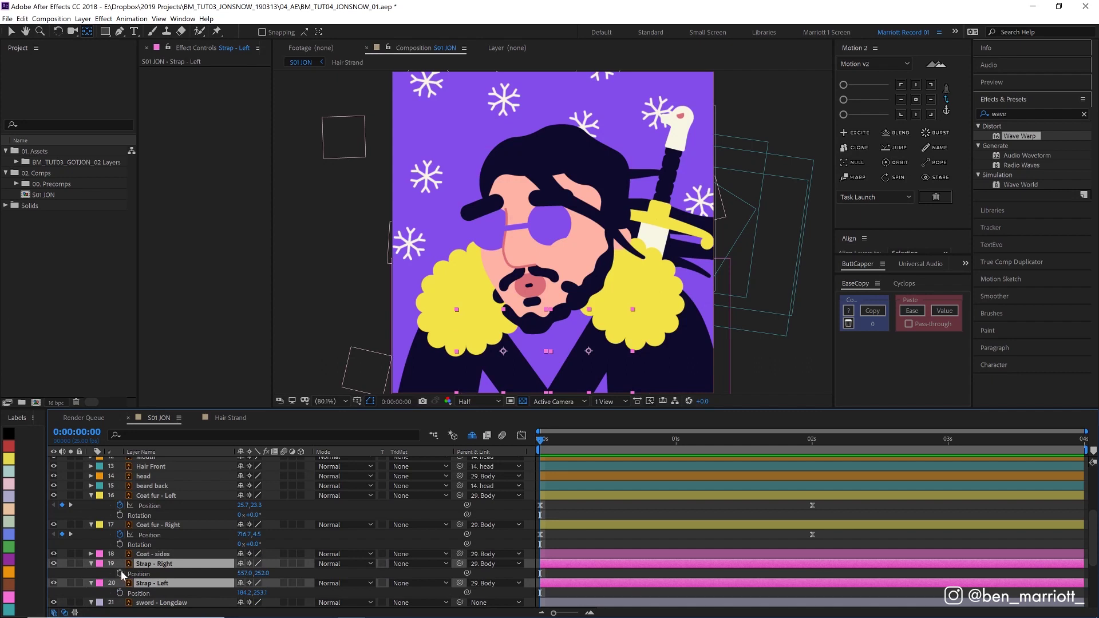
pyautogui.click(120, 573)
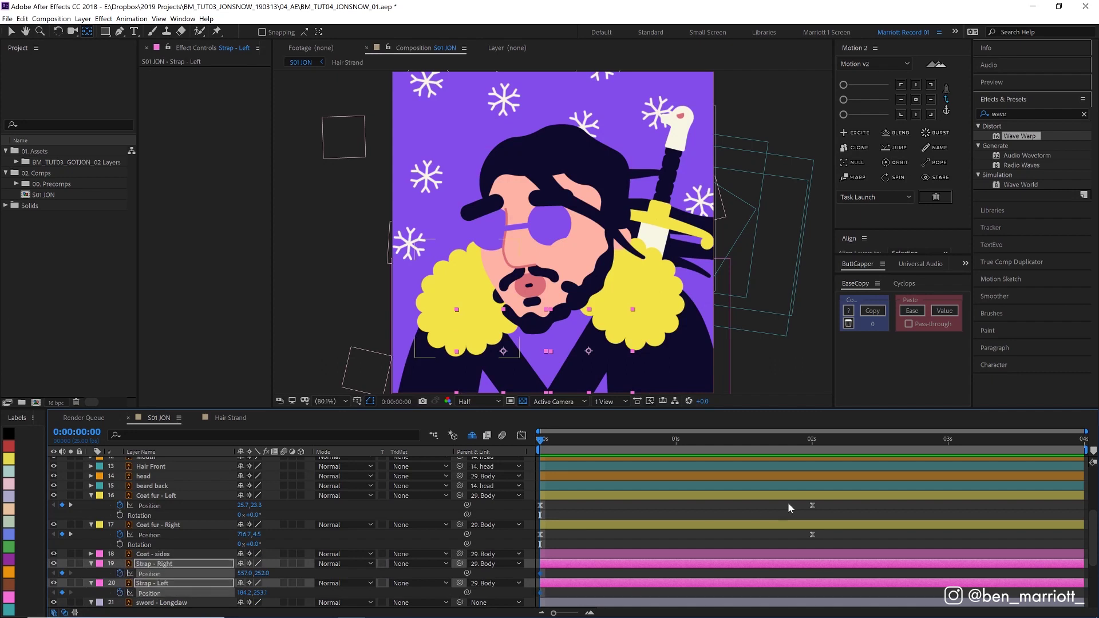
pyautogui.click(812, 441)
# Preview the complete portrait animation with the snow and glasses reflections
pyautogui.moveTo(629, 321); pyautogui.dragTo(611, 250)
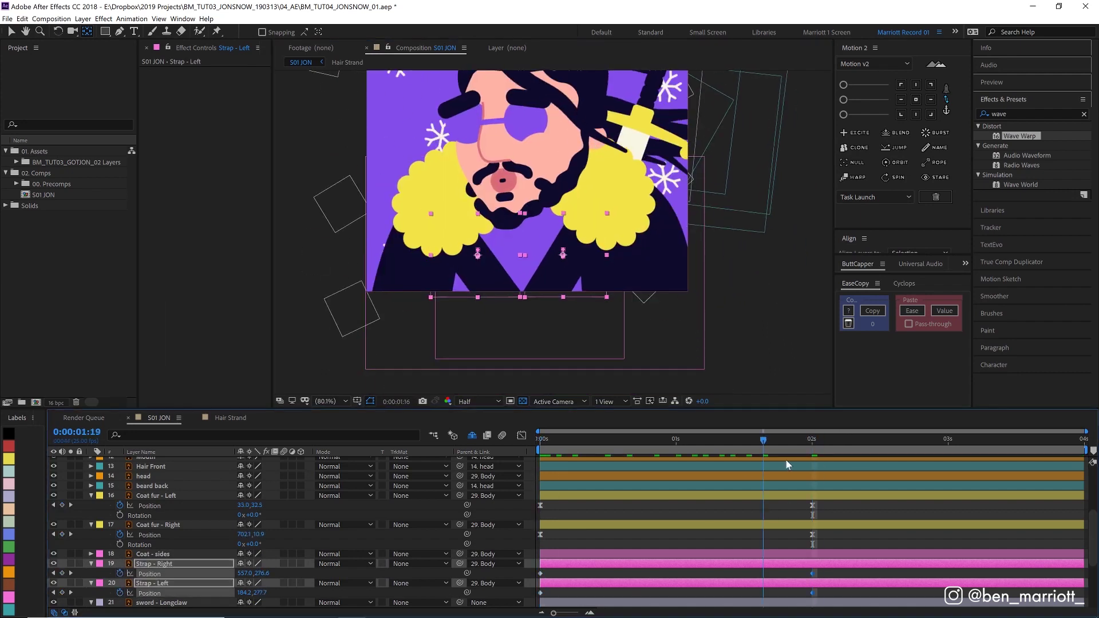
pyautogui.moveTo(786, 459); pyautogui.dragTo(789, 486)
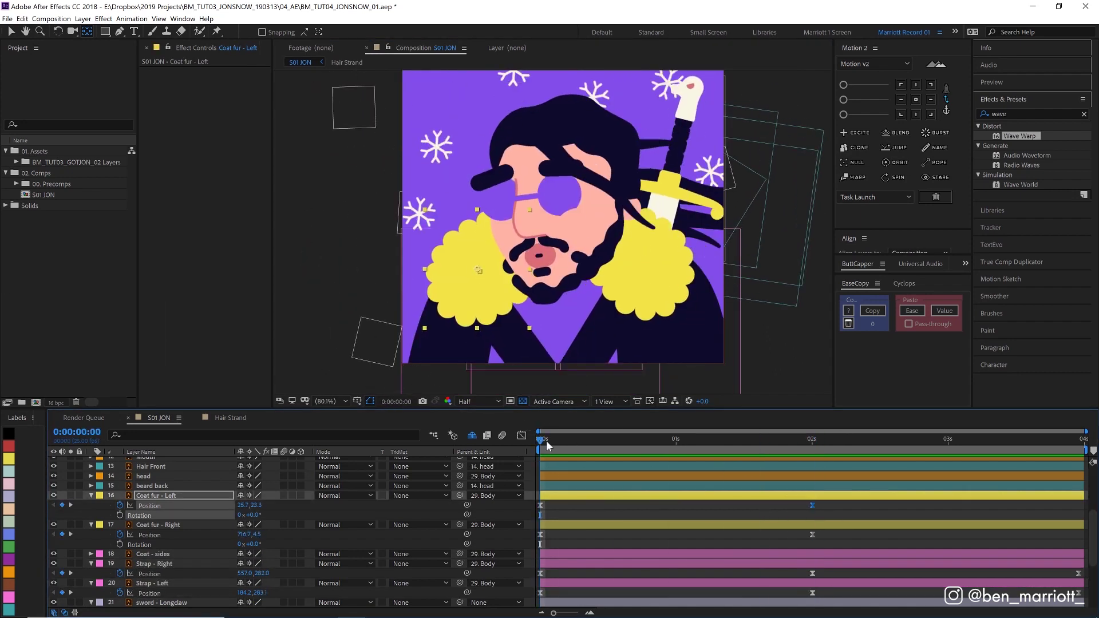
pyautogui.moveTo(547, 446); pyautogui.dragTo(760, 453)
pyautogui.press('space')
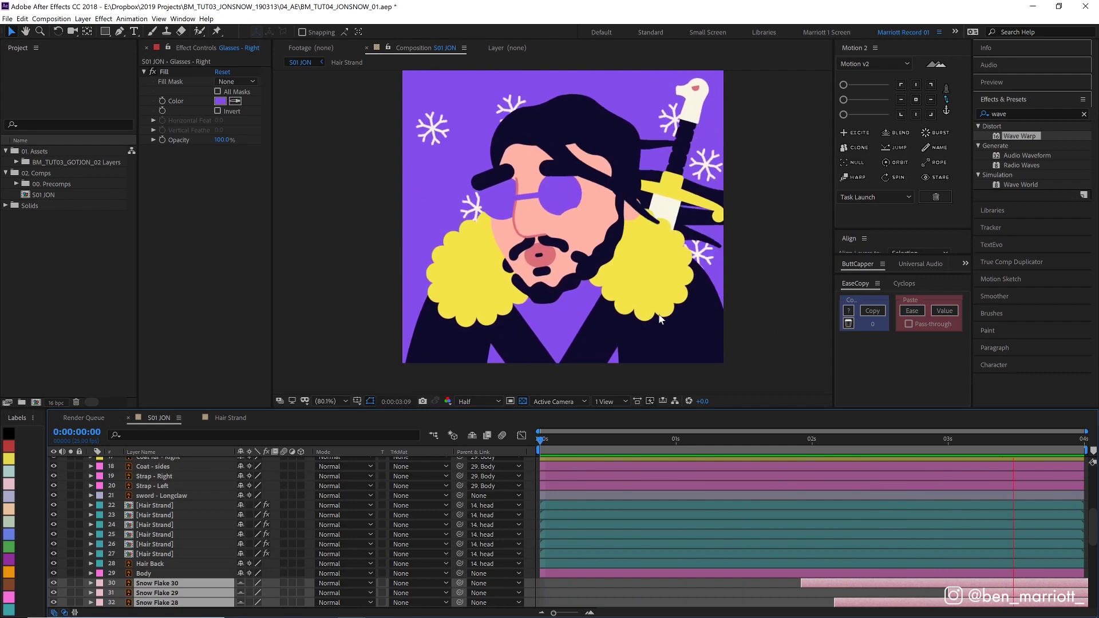
pyautogui.click(774, 440)
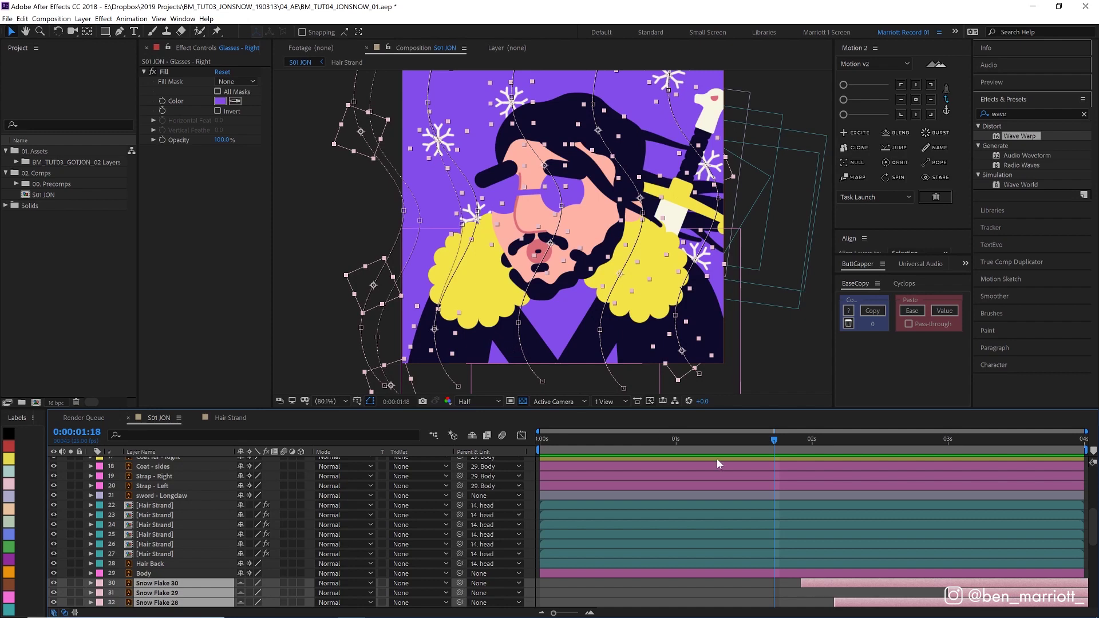
# Delete all the numbered snowflake copies, from Snow Flake 30 down to Snow Flake 2, keeping the original Snow Flake layer
pyautogui.scroll(-2, 764, 489)
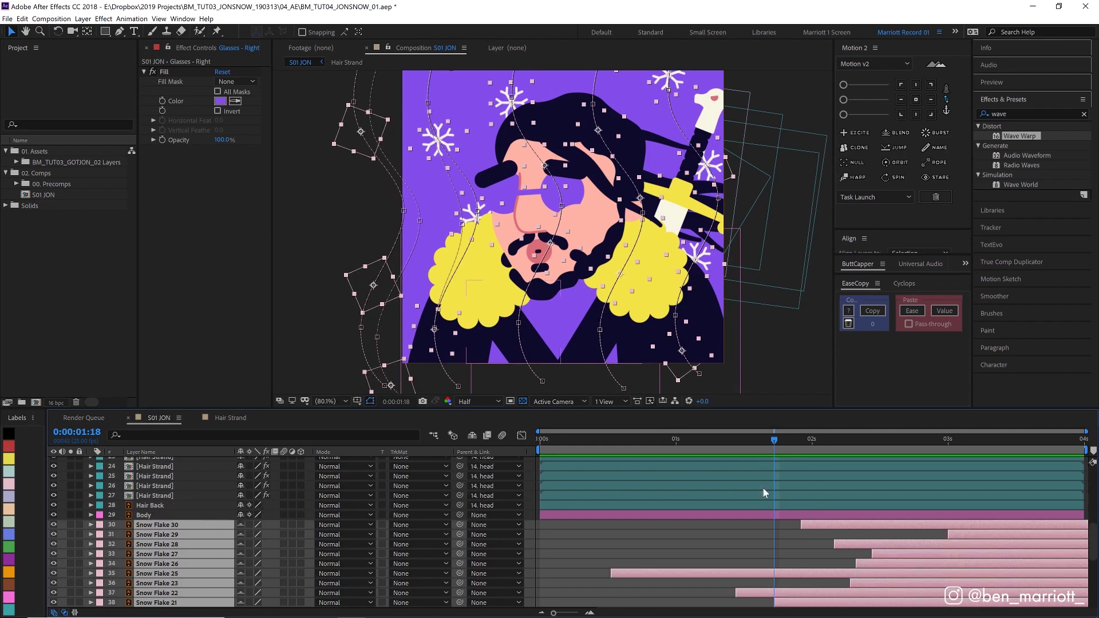
pyautogui.click(793, 543)
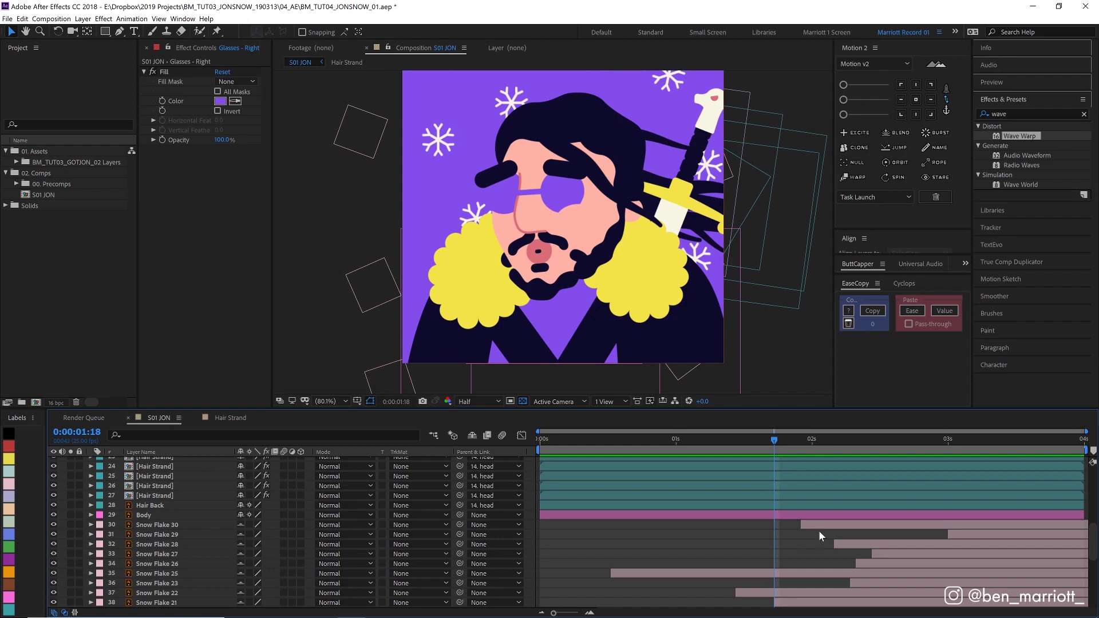
pyautogui.click(824, 523)
pyautogui.scroll(-6, 752, 525)
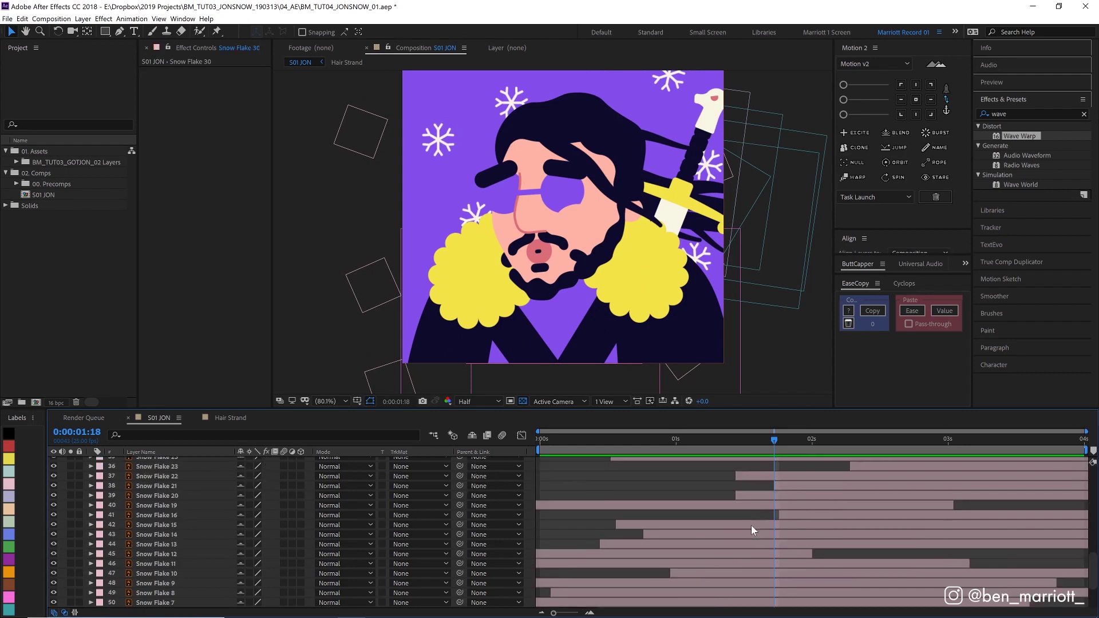
pyautogui.keyDown('shift'); pyautogui.click(706, 583); pyautogui.keyUp('shift')
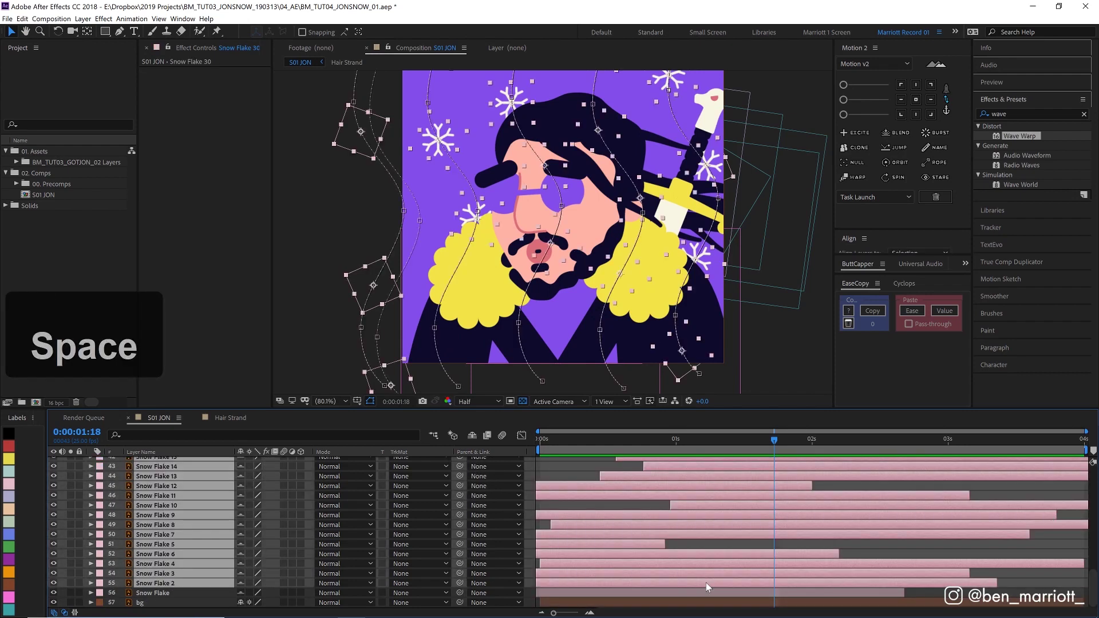
pyautogui.press('BackSpace')
pyautogui.click(561, 454)
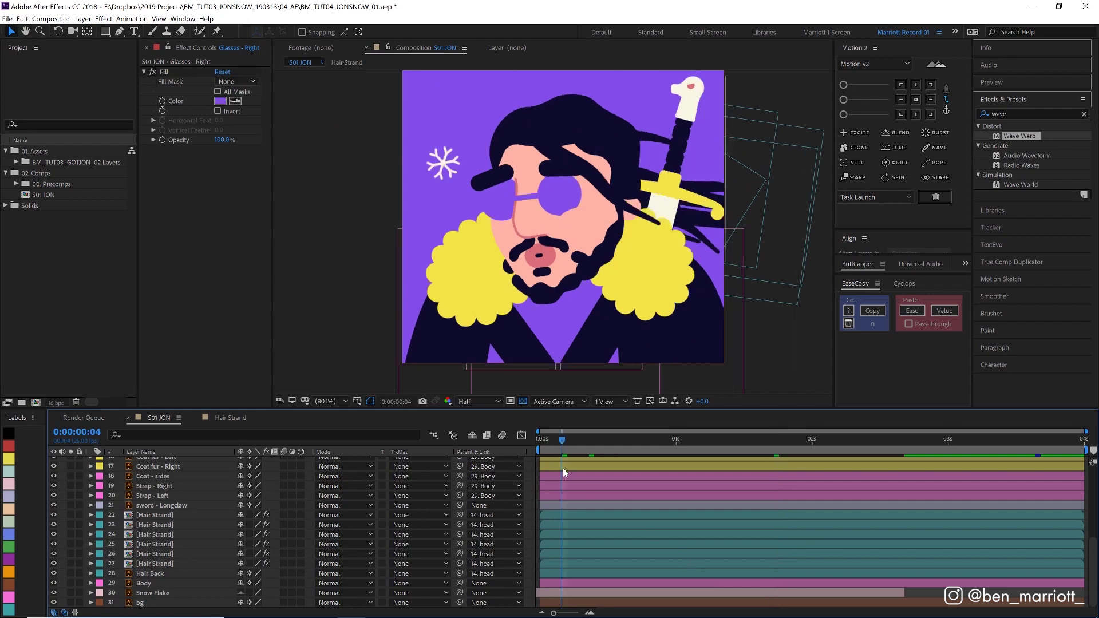
# Keyframe the Snow Flake's position and rotation across the portrait, duplicate it into staggered copies, and parent them to a new null
pyautogui.click(581, 592)
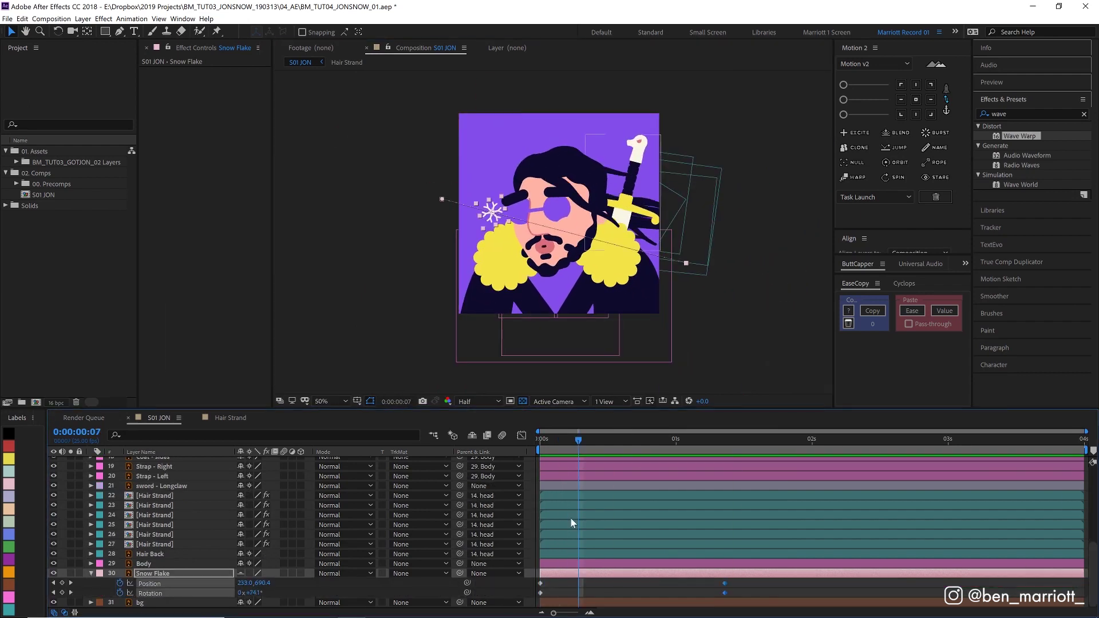
pyautogui.press('d')
pyautogui.press('i')
pyautogui.press('space')
pyautogui.hotkey('ctrl', 'd')
pyautogui.hotkey('shift', 'space')
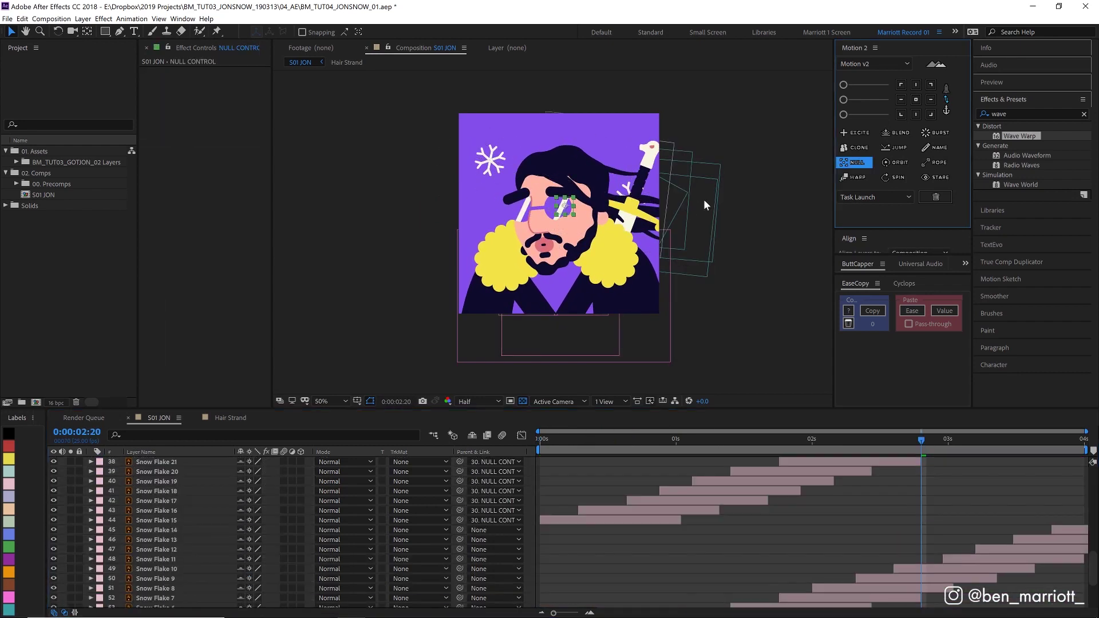
pyautogui.click(856, 162)
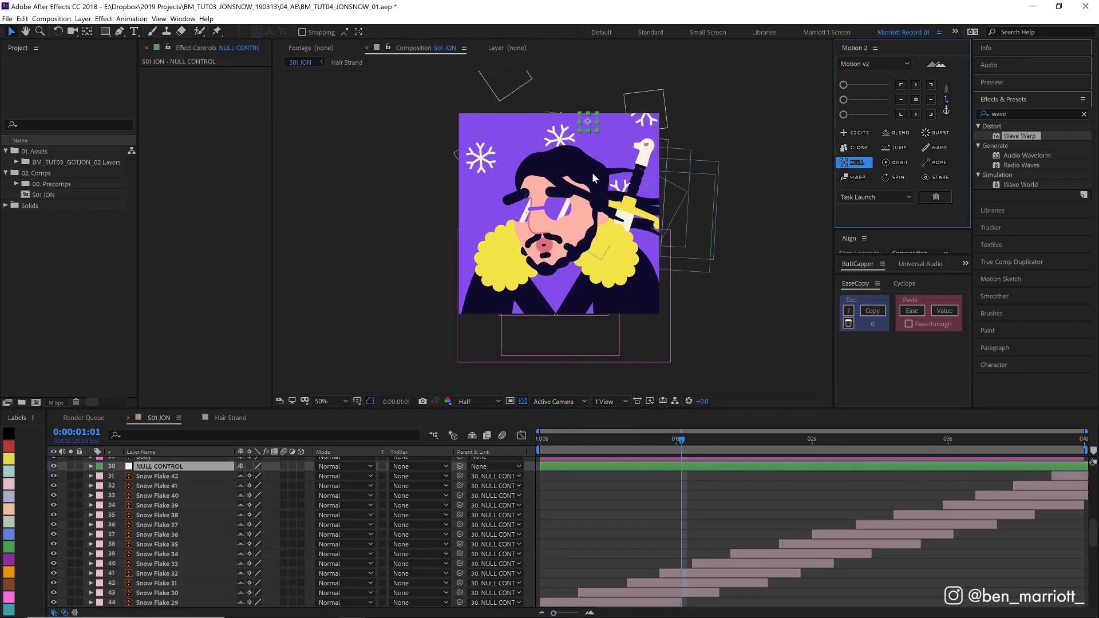
pyautogui.press('space')
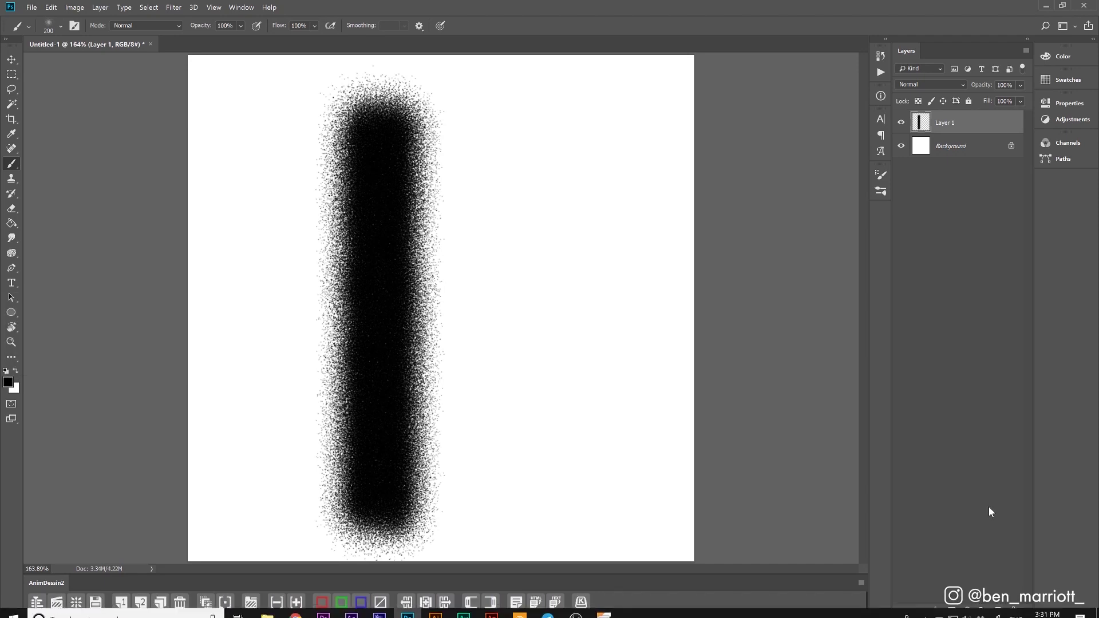
# In Photoshop, add new layers and paint further straight vertical grain strokes with the black brush
pyautogui.hotkey('ctrl', 'shift', 'alt', 'n')
pyautogui.click(971, 155)
pyautogui.press('b')
pyautogui.click(967, 123)
pyautogui.moveTo(377, 119)
pyautogui.mouseDown()
pyautogui.moveTo(370, 184)
pyautogui.moveTo(412, 504)
pyautogui.moveTo(436, 116)
pyautogui.mouseUp()
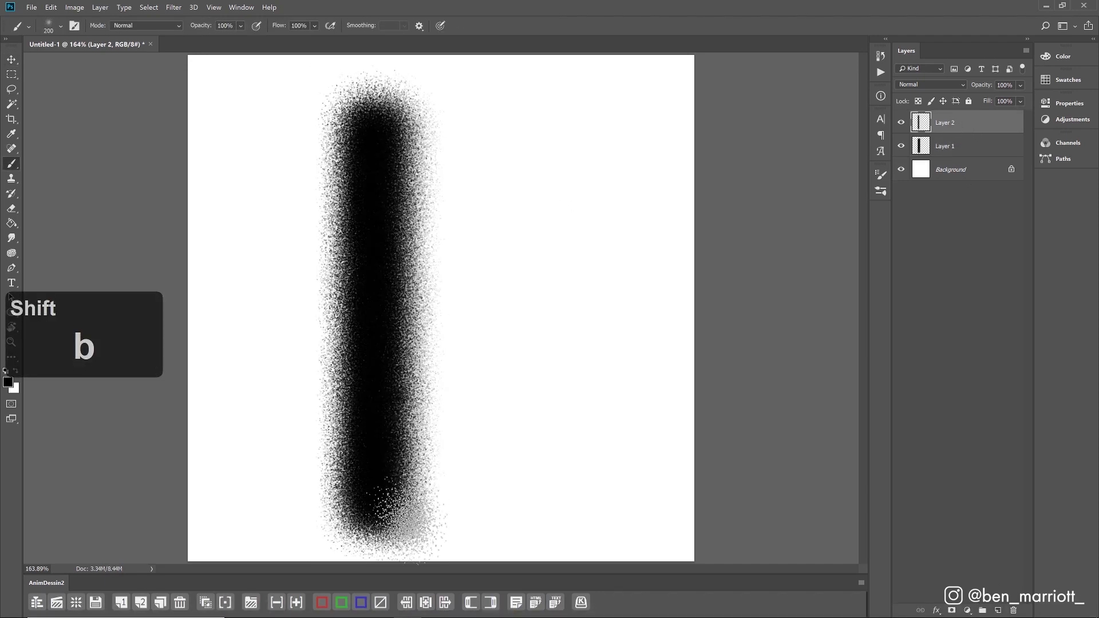
pyautogui.click(999, 611)
pyautogui.click(901, 146)
pyautogui.moveTo(369, 109)
pyautogui.mouseDown()
pyautogui.moveTo(372, 444)
pyautogui.moveTo(369, 109)
pyautogui.moveTo(384, 482)
pyautogui.mouseUp()
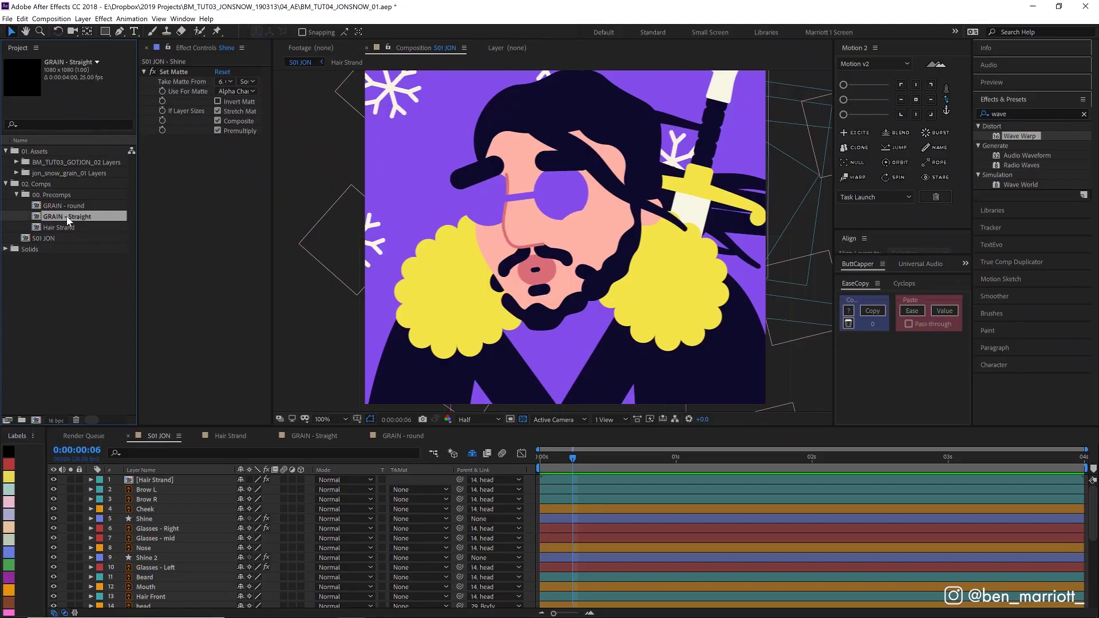
# Back in After Effects, add the GRAIN - Straight comp to S01 JON directly above the head layer, along the bearded side of the face
pyautogui.moveTo(68, 220); pyautogui.dragTo(599, 236)
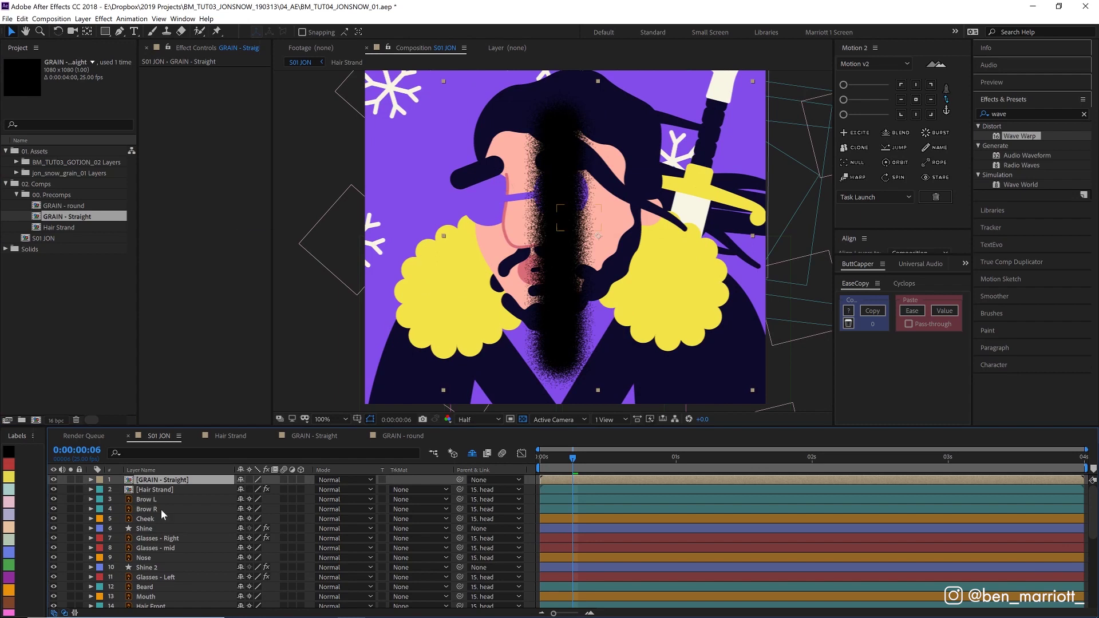
pyautogui.moveTo(170, 509)
pyautogui.mouseDown()
pyautogui.moveTo(189, 606)
pyautogui.moveTo(187, 508)
pyautogui.mouseUp()
# Apply the Fill effect to the GRAIN - Straight layer and sample the mouth's pink as its color
pyautogui.press('BackSpace')
pyautogui.press('BackSpace')
pyautogui.press('BackSpace')
pyautogui.press('BackSpace')
pyautogui.write('fill')
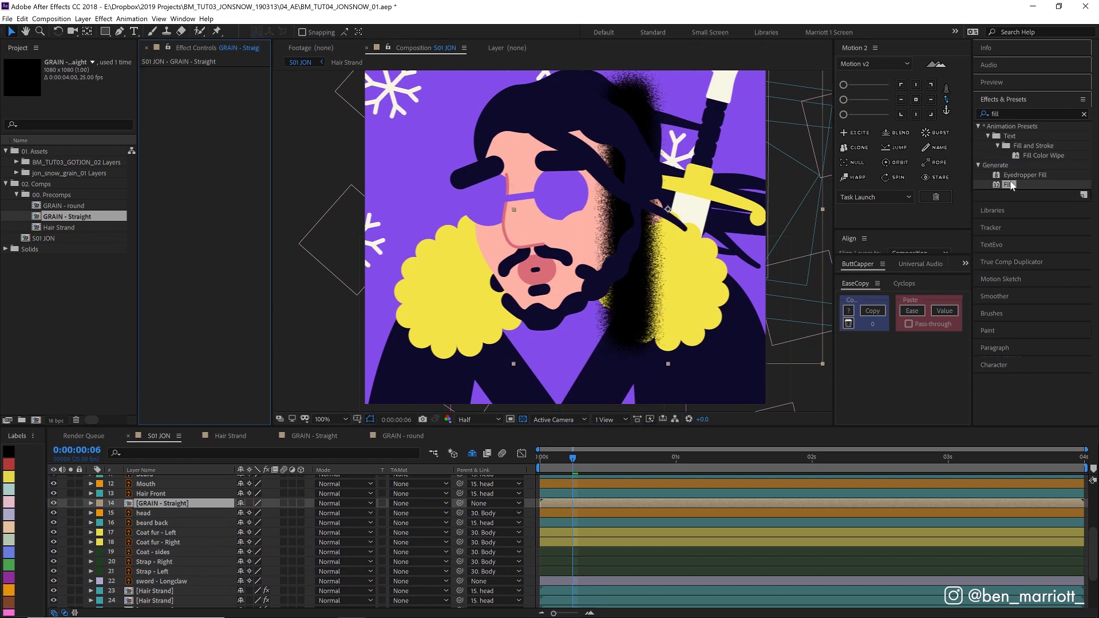
pyautogui.doubleClick(1009, 184)
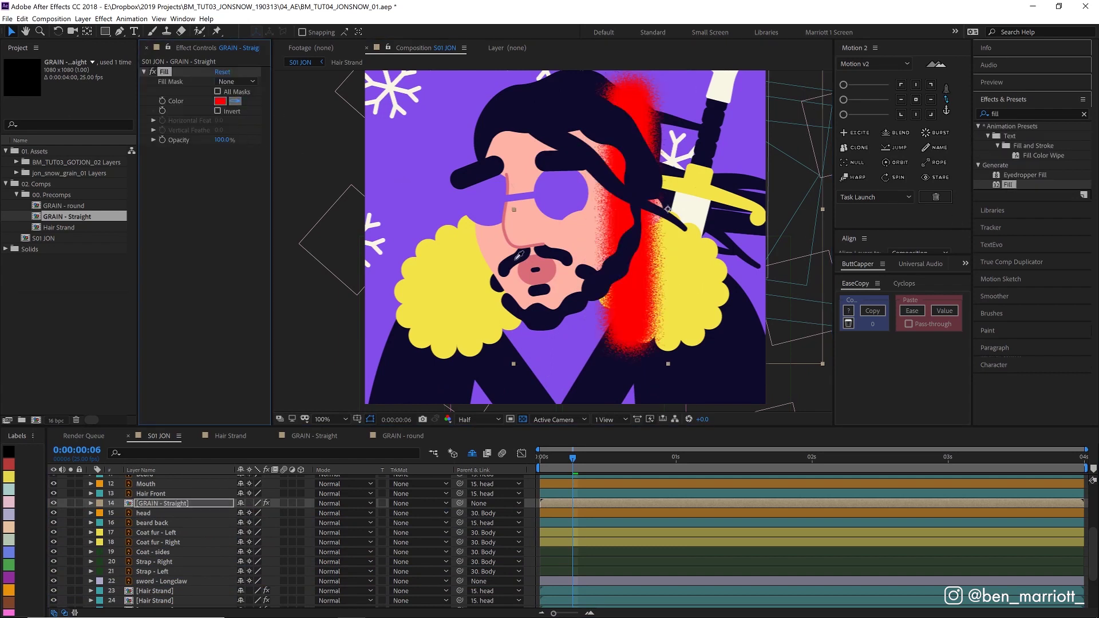
pyautogui.click(546, 266)
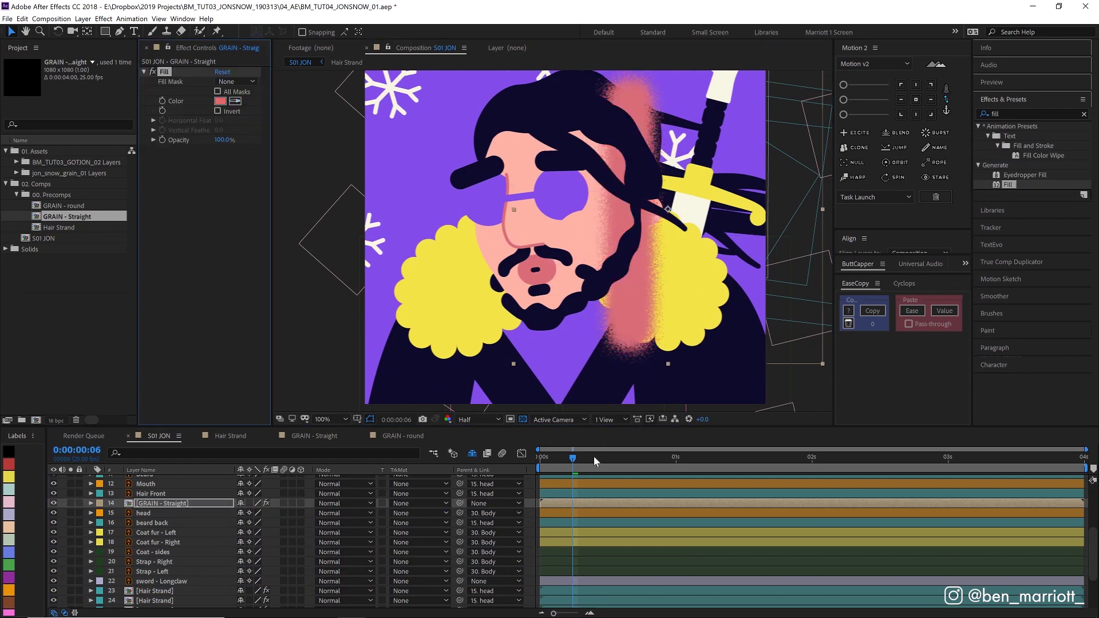
# Apply Set Matte to the GRAIN - Straight layer with the head layer as its matte, and parent the grain to head
pyautogui.click(1019, 114)
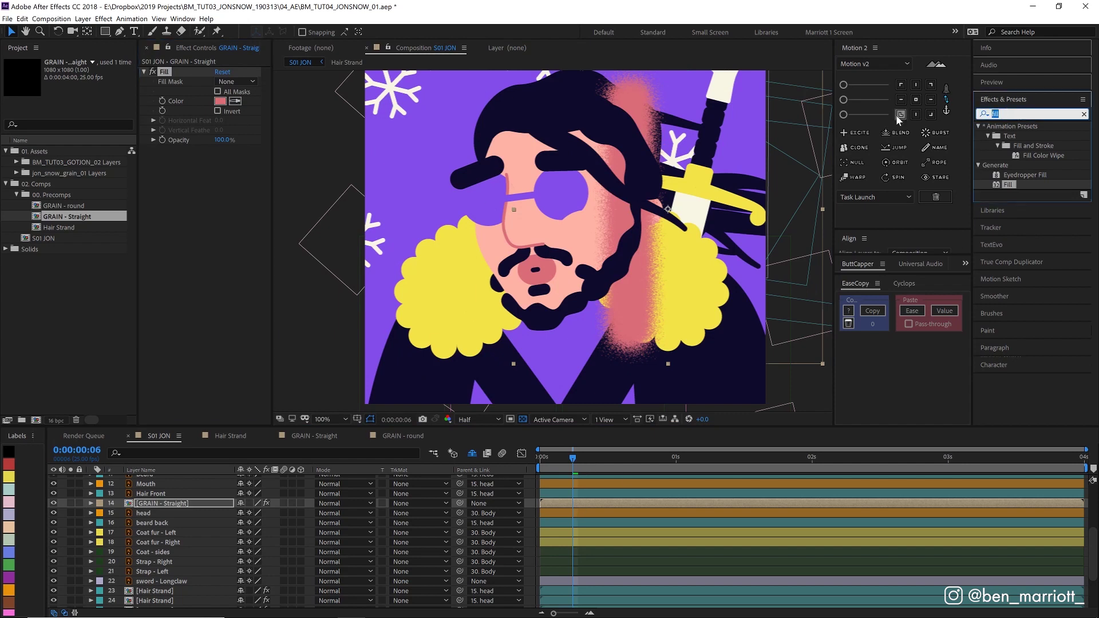
pyautogui.write('set')
pyautogui.moveTo(1018, 213); pyautogui.dragTo(277, 261)
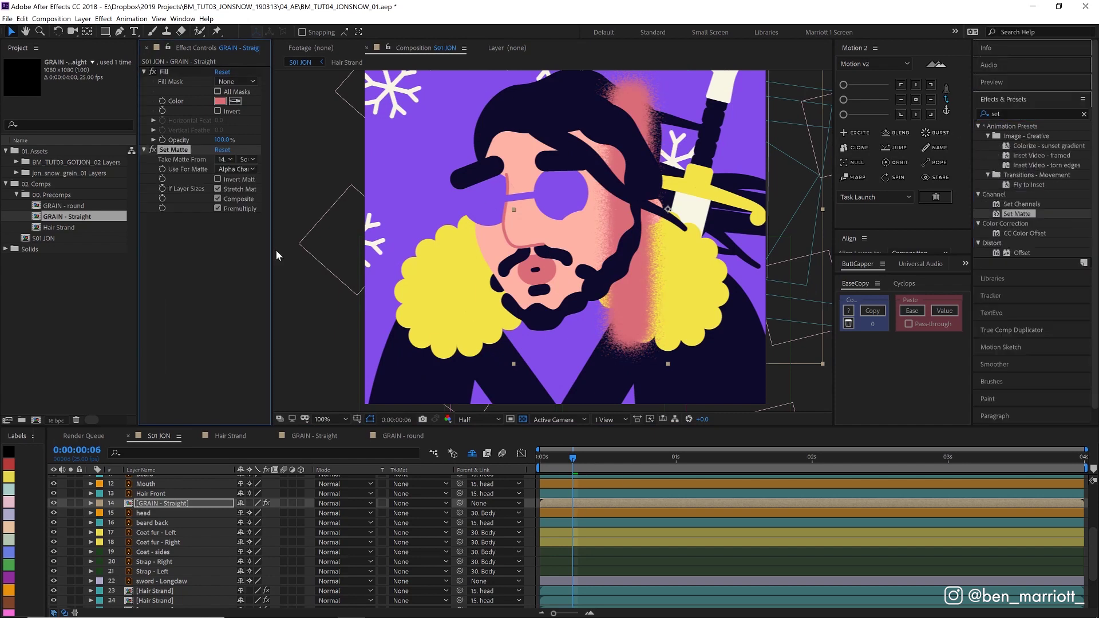
pyautogui.click(285, 507)
pyautogui.click(223, 159)
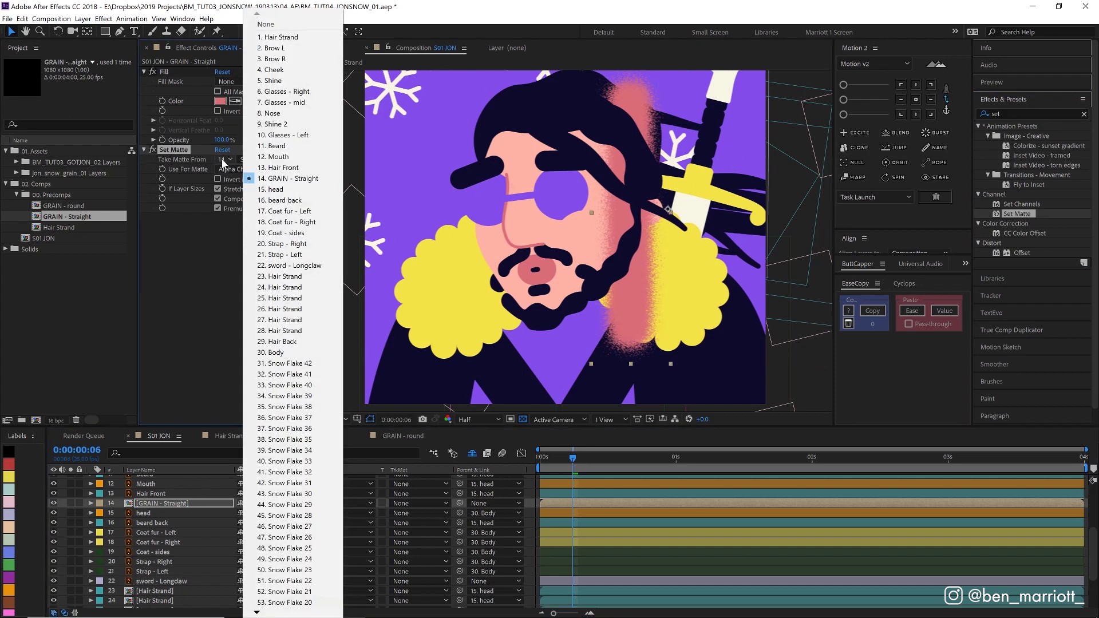
pyautogui.click(269, 189)
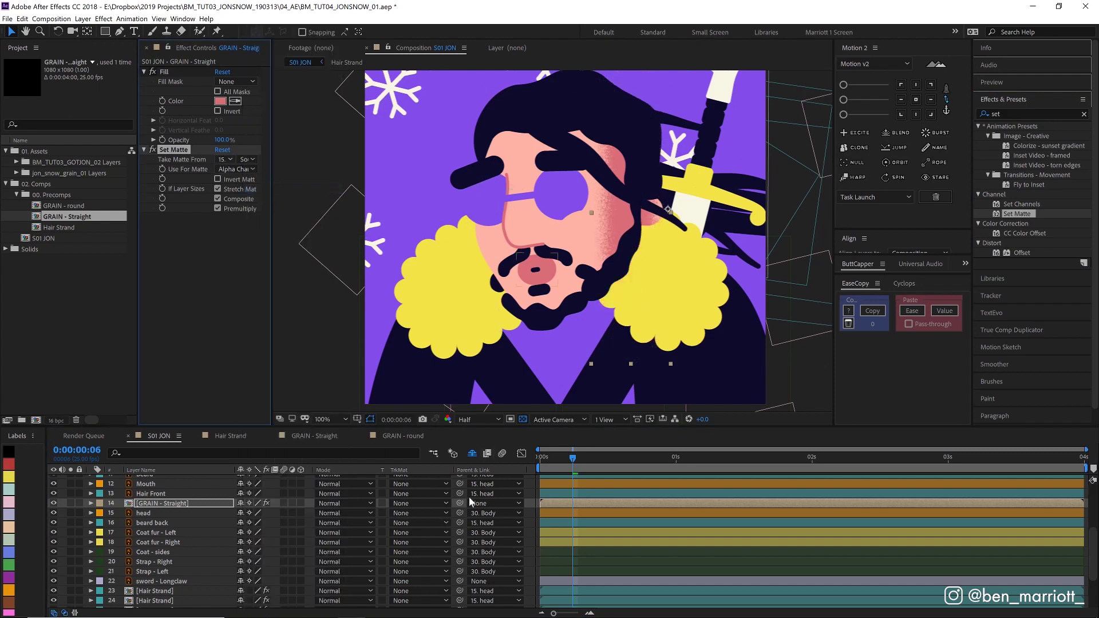
pyautogui.moveTo(460, 508); pyautogui.dragTo(161, 513)
pyautogui.press('space')
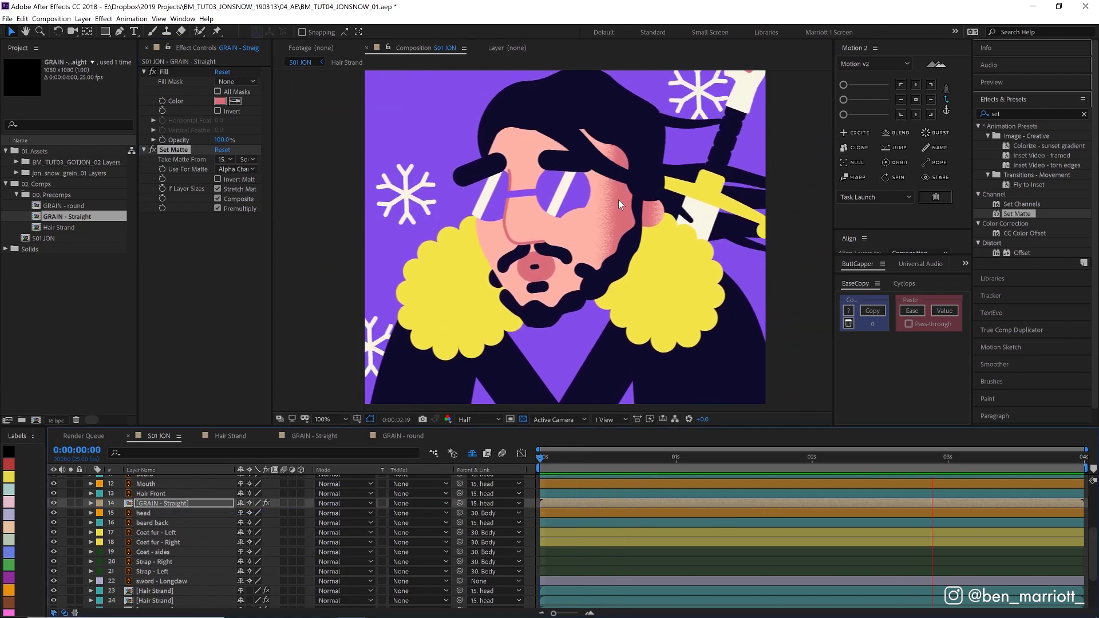
# Add rotated GRAIN - Straight copies across the hair, brows, glasses, coat, straps and fur, each filled with a palette color and matted to its shape
pyautogui.press('g')
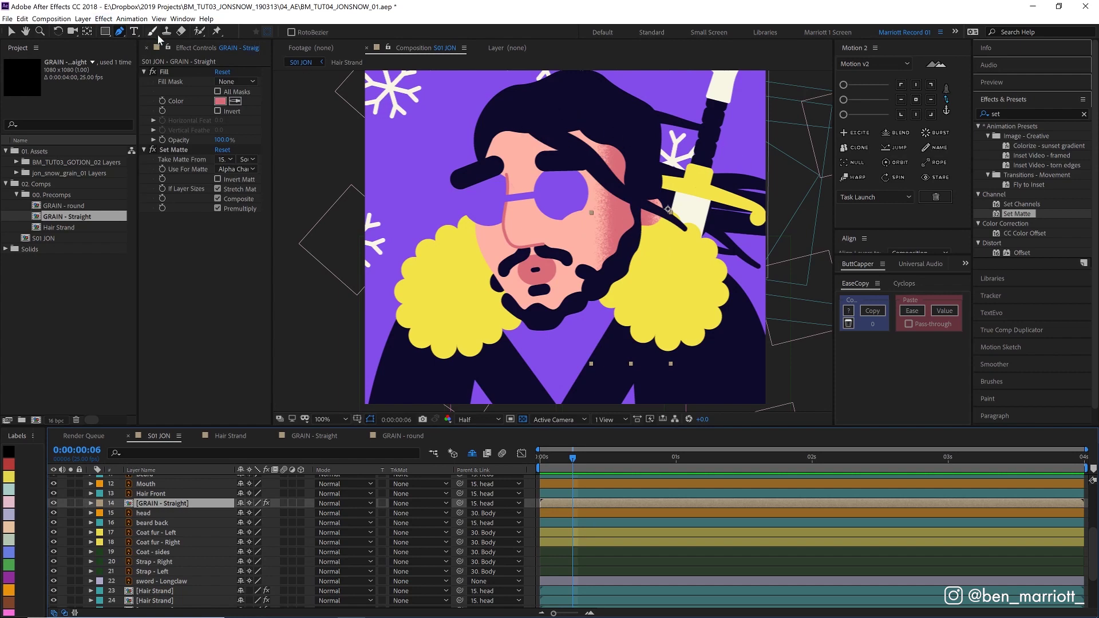
pyautogui.click(584, 128)
pyautogui.click(640, 130)
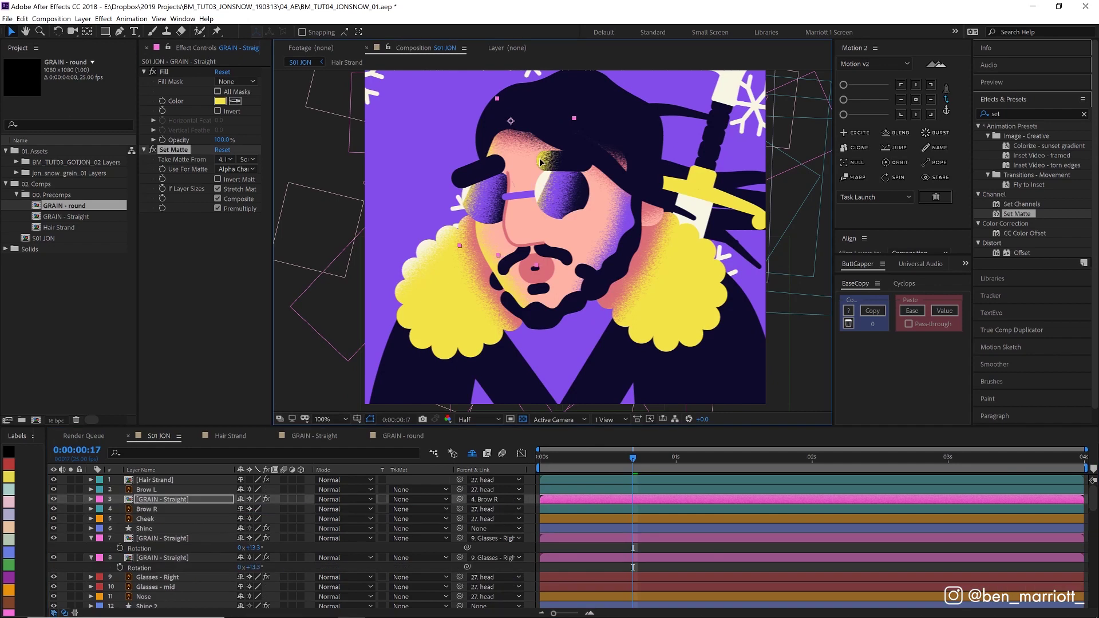
pyautogui.press('r')
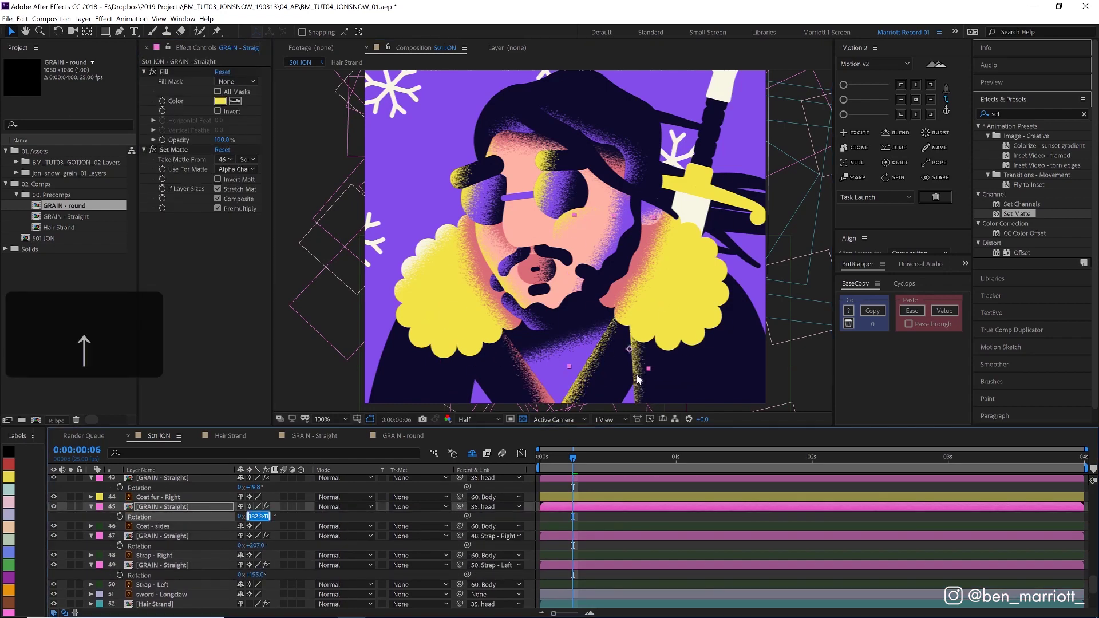
pyautogui.hotkey('ctrl', 'd')
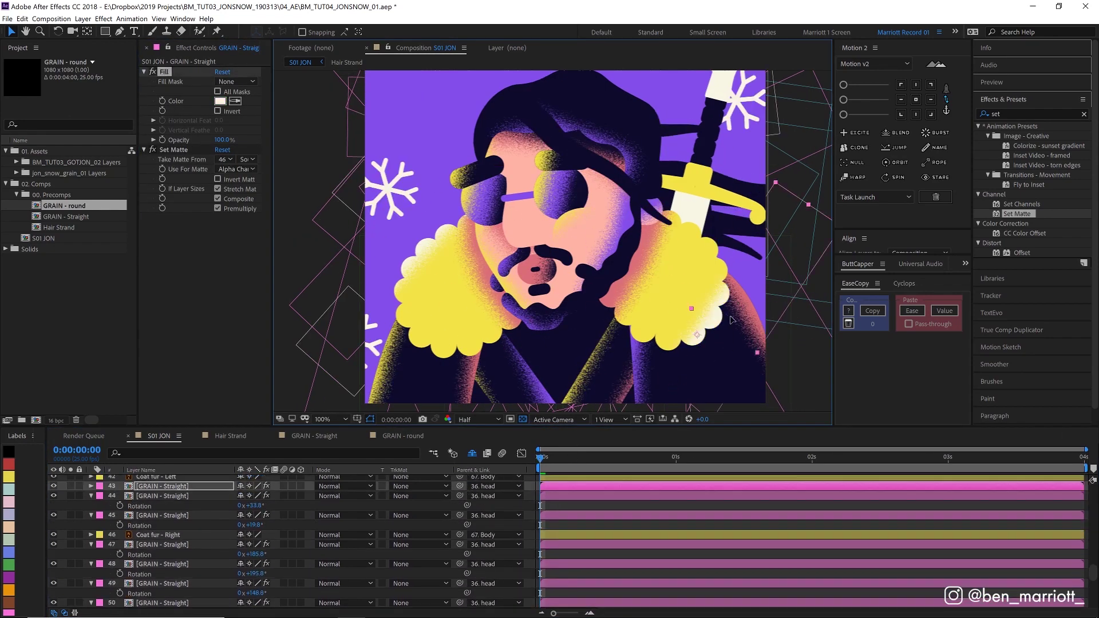
pyautogui.hotkey('ctrl', 'r')
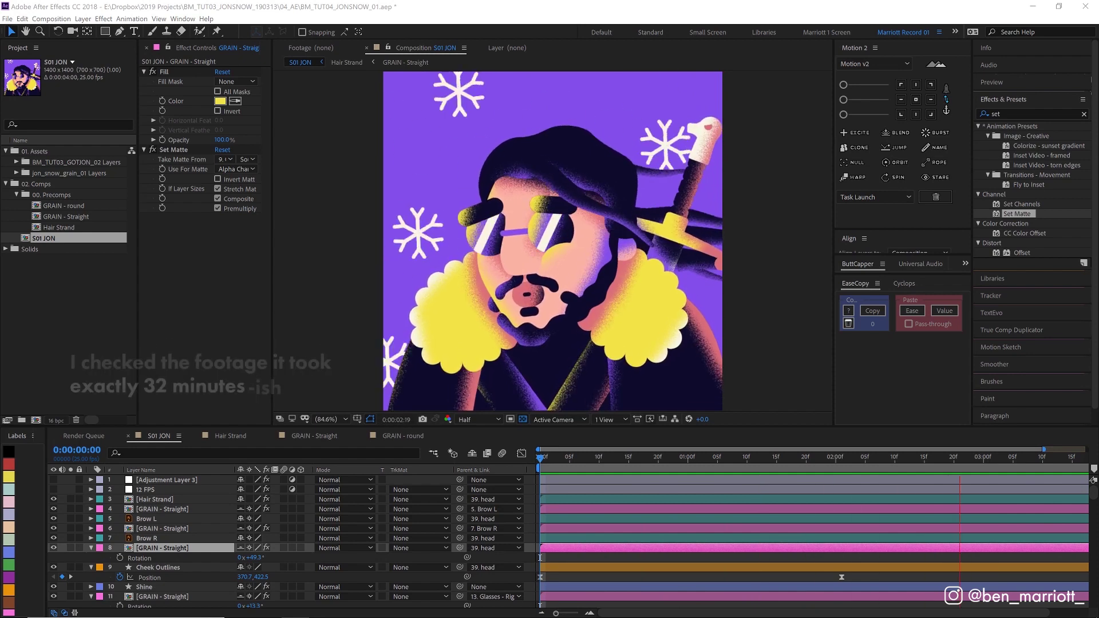
# Stop the preview and look through the S01 JON layer stack, toggling the hiding of shy layers
pyautogui.click(630, 547)
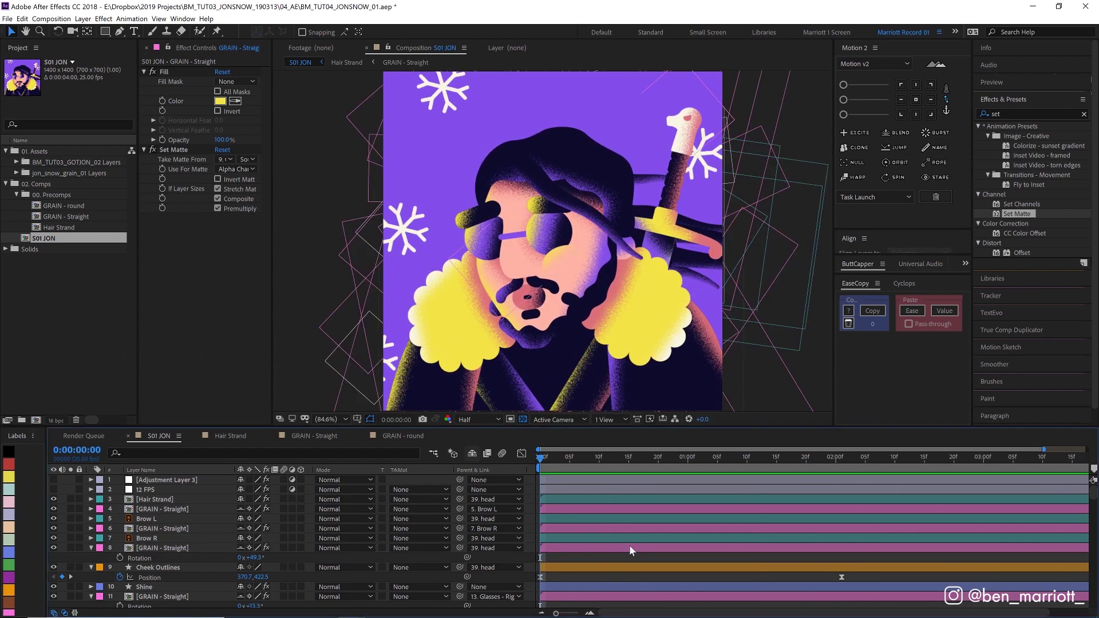
pyautogui.scroll(-3, 630, 547)
pyautogui.scroll(3, 629, 546)
pyautogui.click(472, 454)
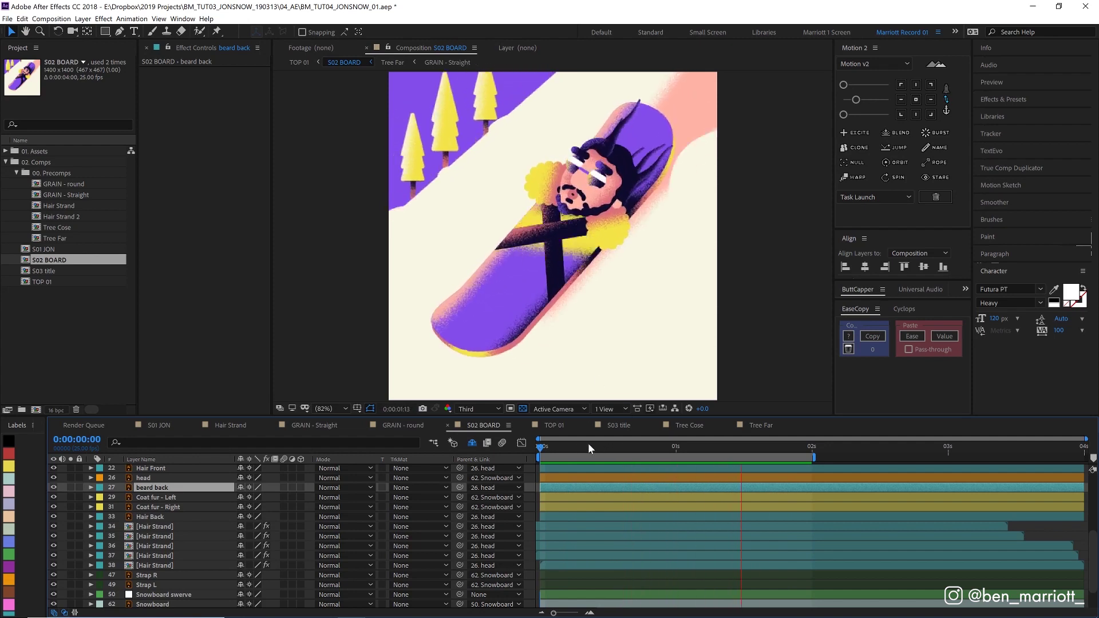
# Play and scrub the S02 BOARD comp to examine the staggered Tree Far layers and their position keyframes
pyautogui.press('space')
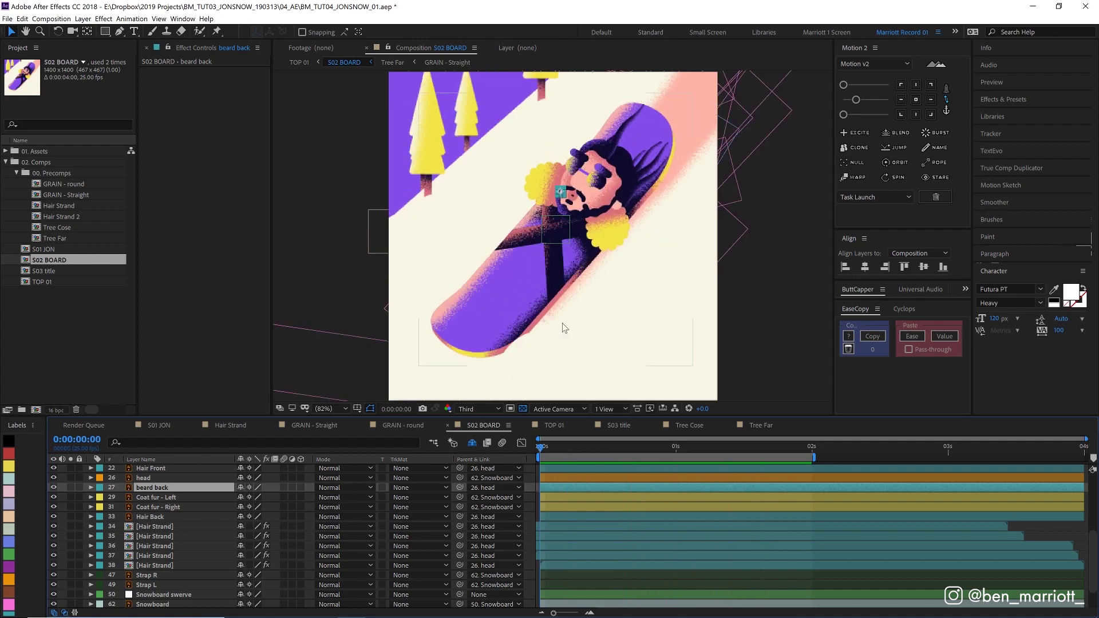
pyautogui.press('space')
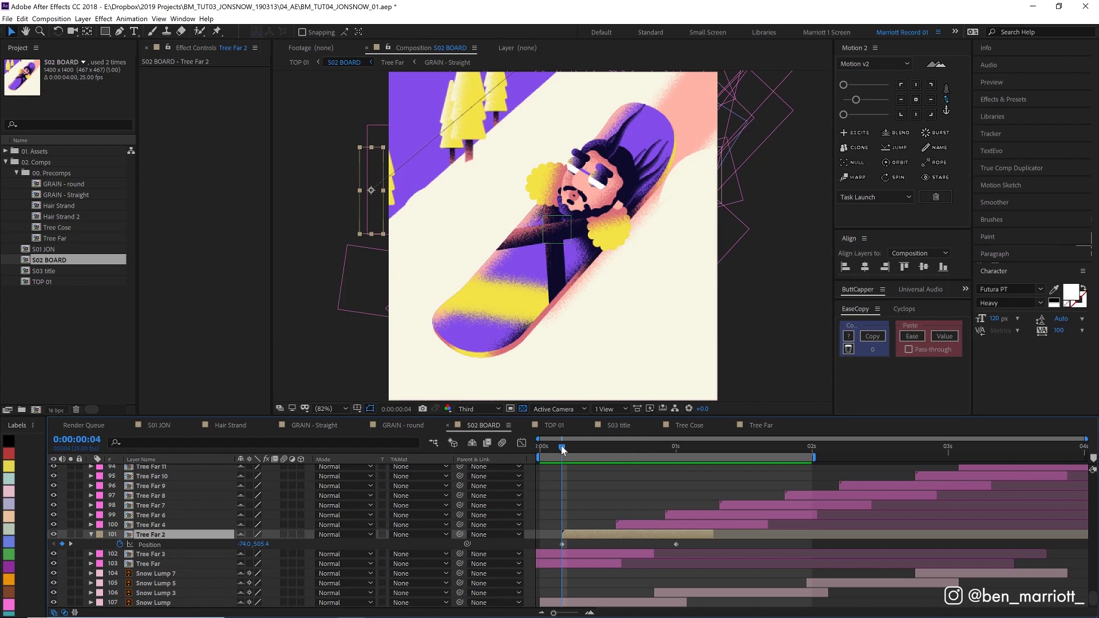
pyautogui.moveTo(561, 446); pyautogui.dragTo(692, 446)
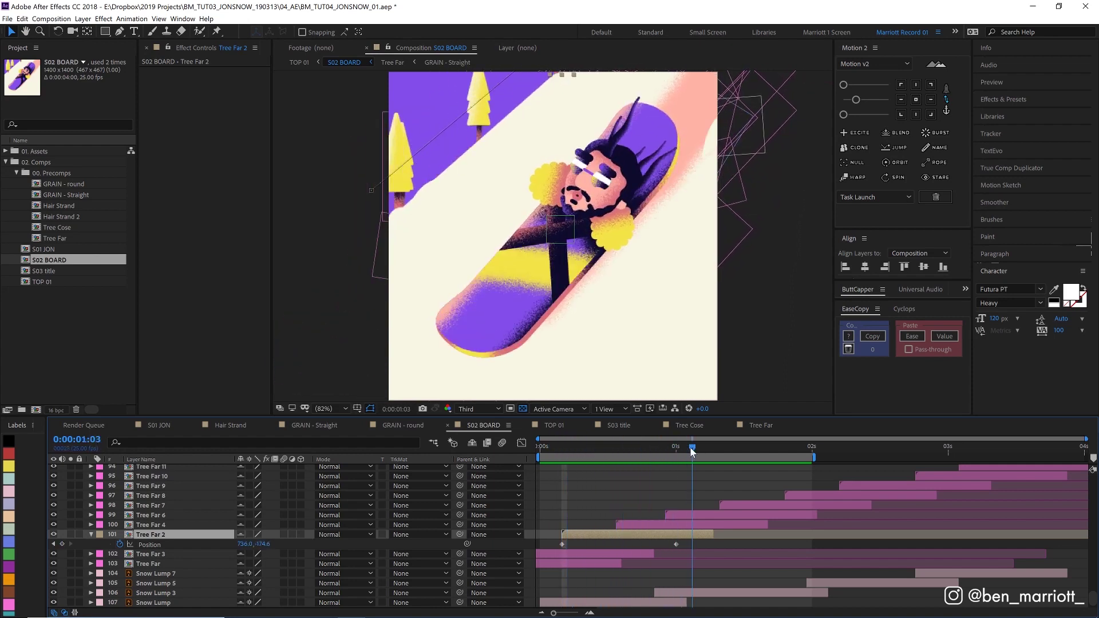
pyautogui.click(764, 516)
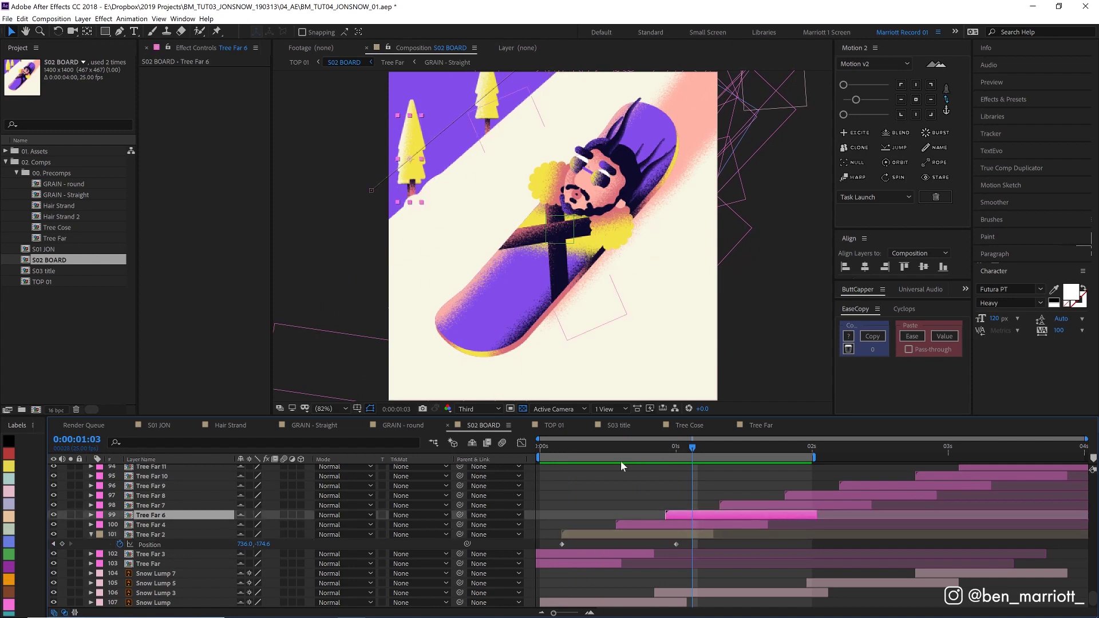
pyautogui.moveTo(559, 443); pyautogui.dragTo(562, 470)
pyautogui.press('space')
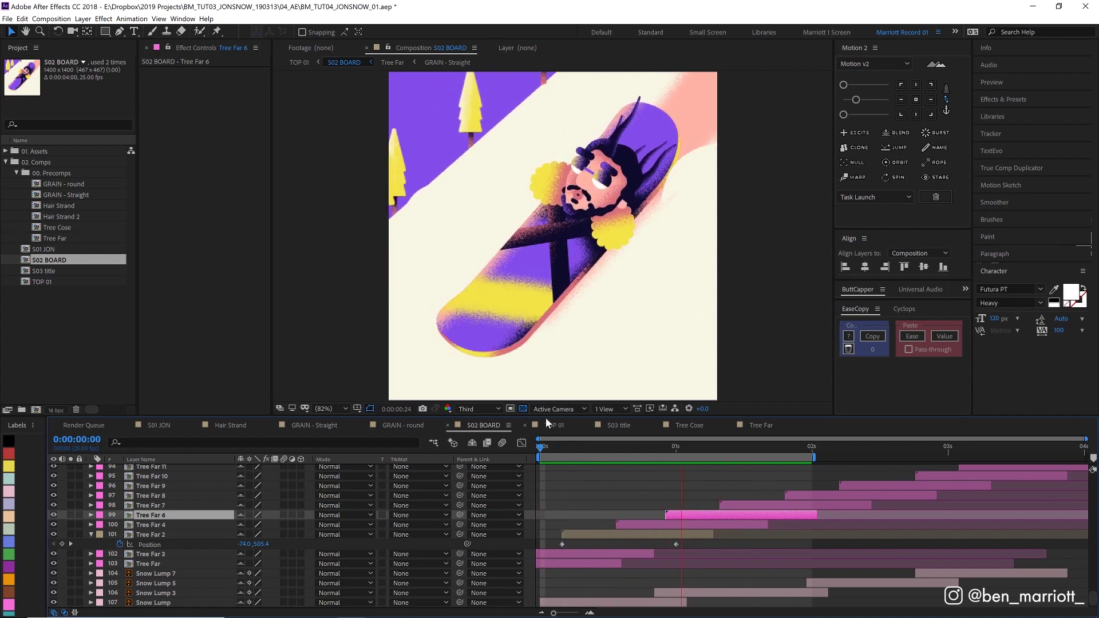
pyautogui.press('space')
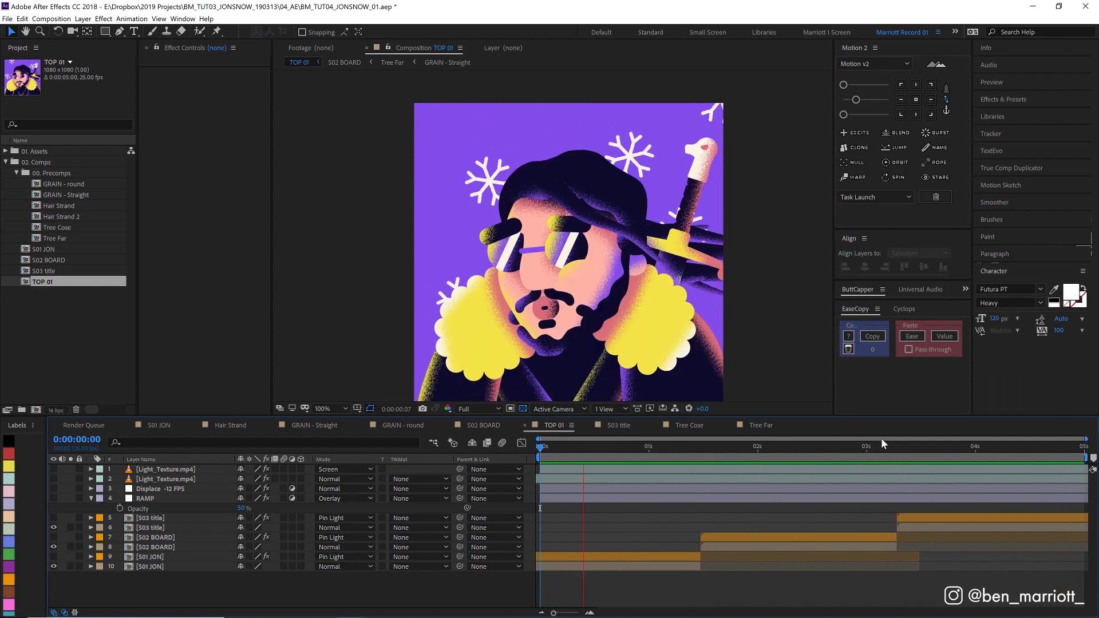
# Scrub and play the TOP 01 comp to examine the scale animation on the Normal-mode S01 JON layer and the cut to S02 BOARD
pyautogui.moveTo(707, 445); pyautogui.dragTo(672, 451)
pyautogui.click(673, 568)
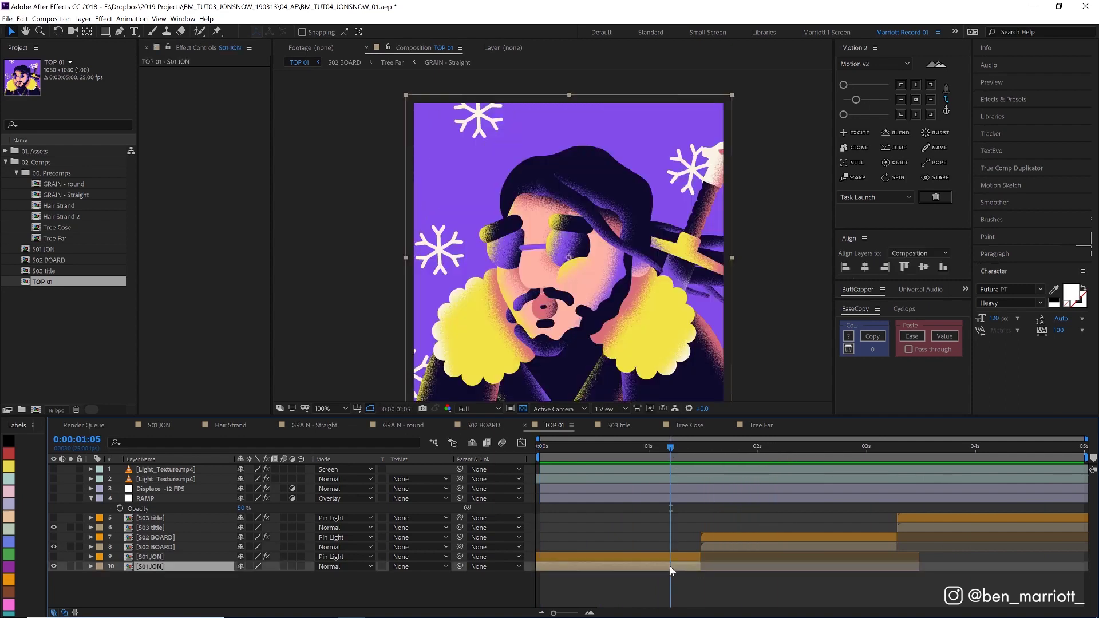
pyautogui.click(542, 448)
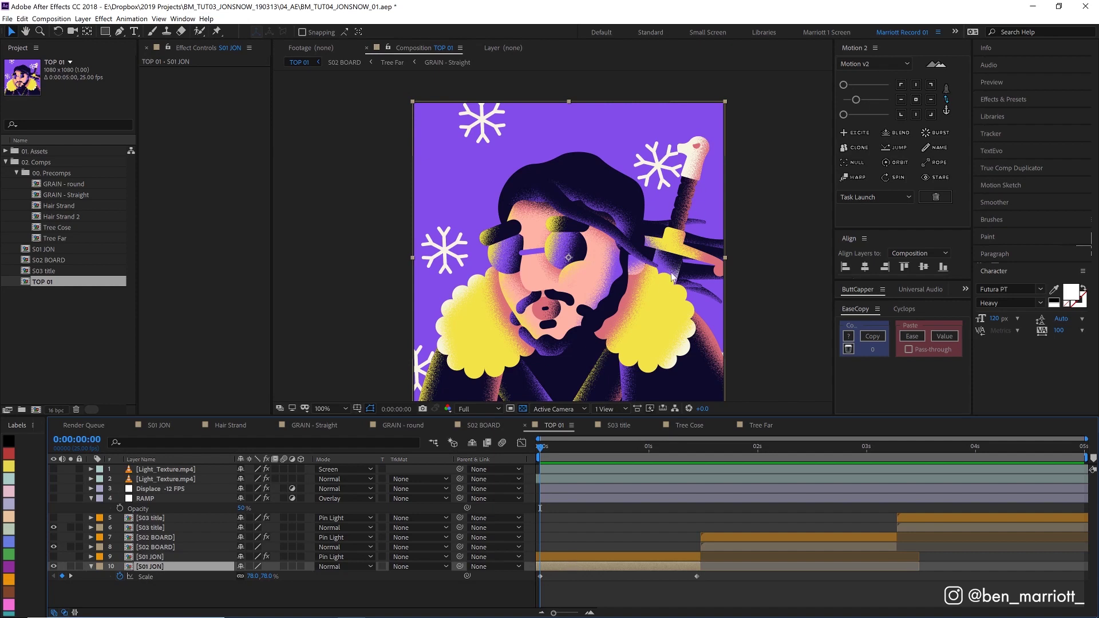
pyautogui.moveTo(550, 453); pyautogui.dragTo(680, 450)
pyautogui.press('Home')
pyautogui.press('space')
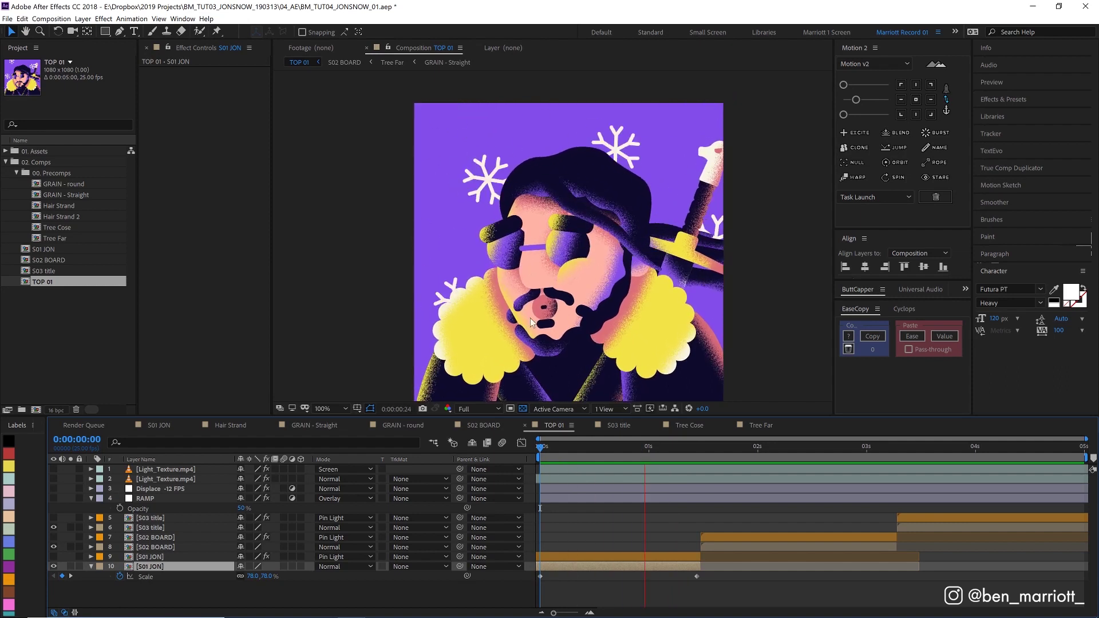
pyautogui.click(699, 455)
pyautogui.moveTo(700, 455); pyautogui.dragTo(798, 458)
pyautogui.moveTo(690, 455); pyautogui.dragTo(647, 458)
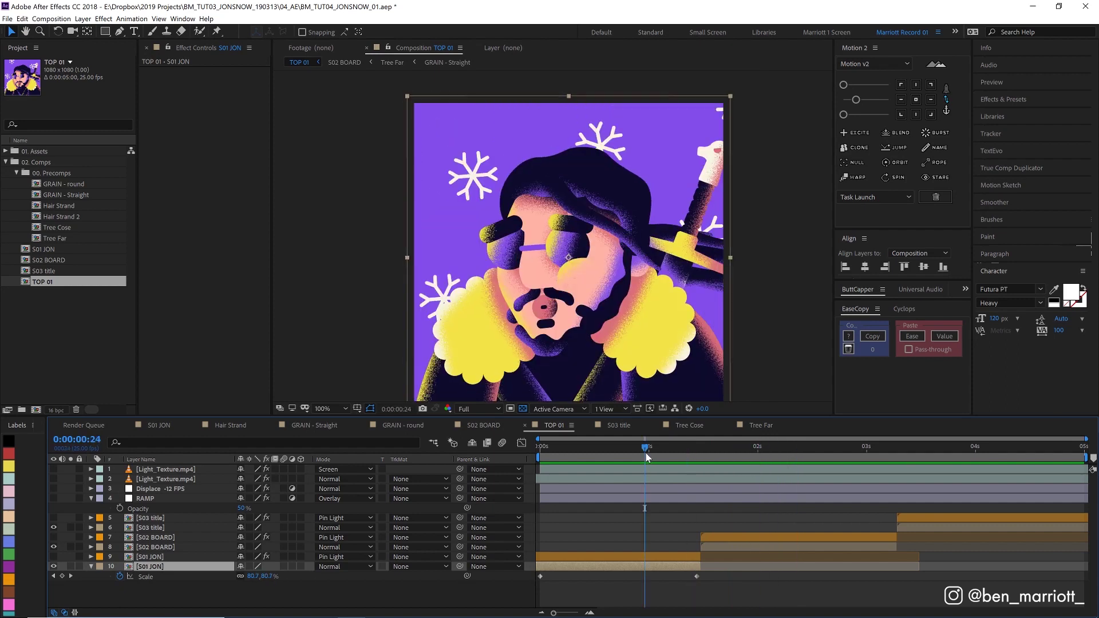
pyautogui.press('space')
pyautogui.press('Home')
pyautogui.press('space')
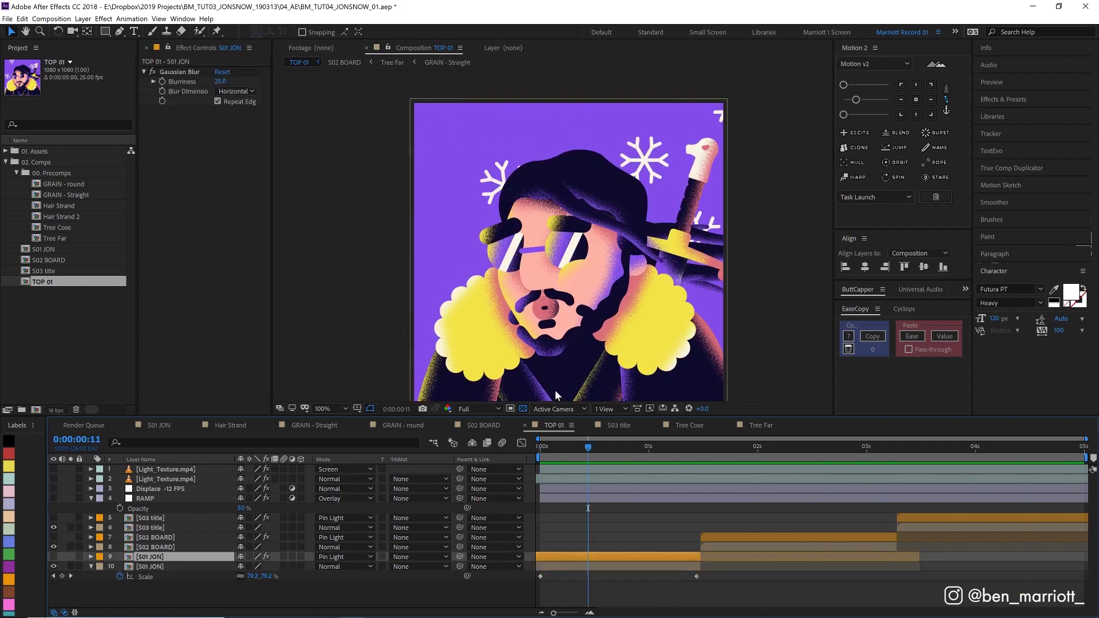
# Make the Pin Light copies of S01 JON, S02 BOARD and S03 title visible, and turn on the RAMP overlay layer
pyautogui.press('.')
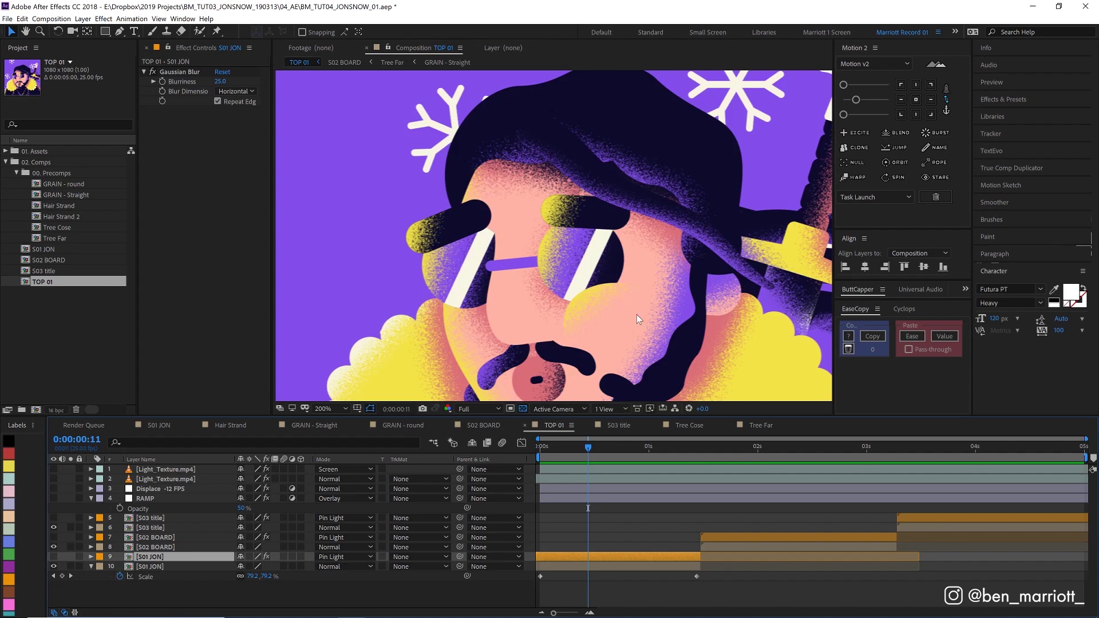
pyautogui.click(54, 557)
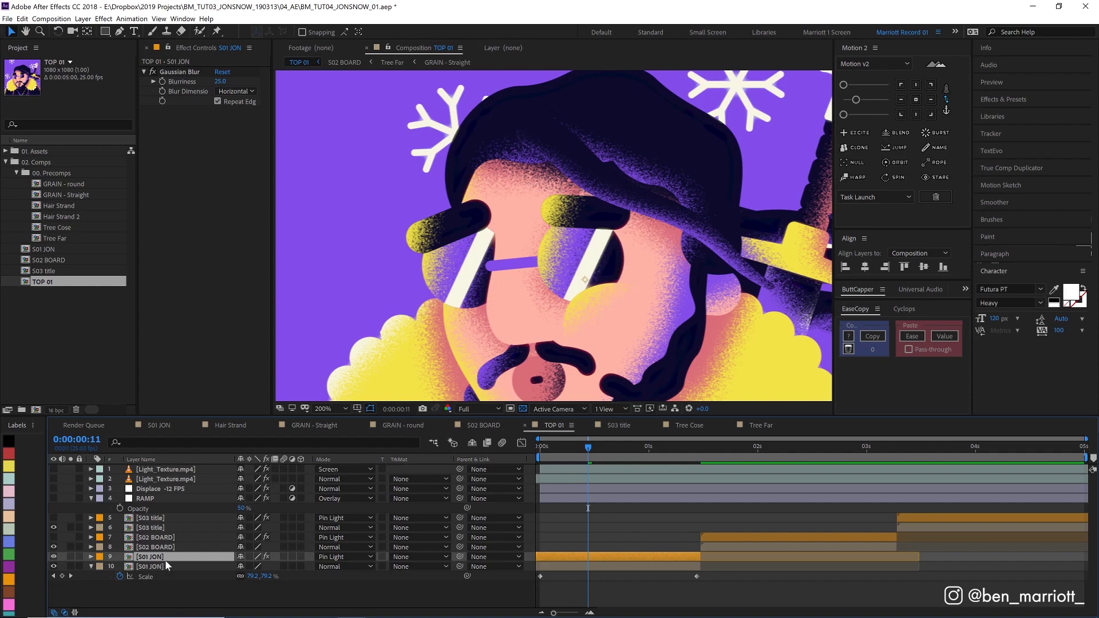
pyautogui.click(189, 71)
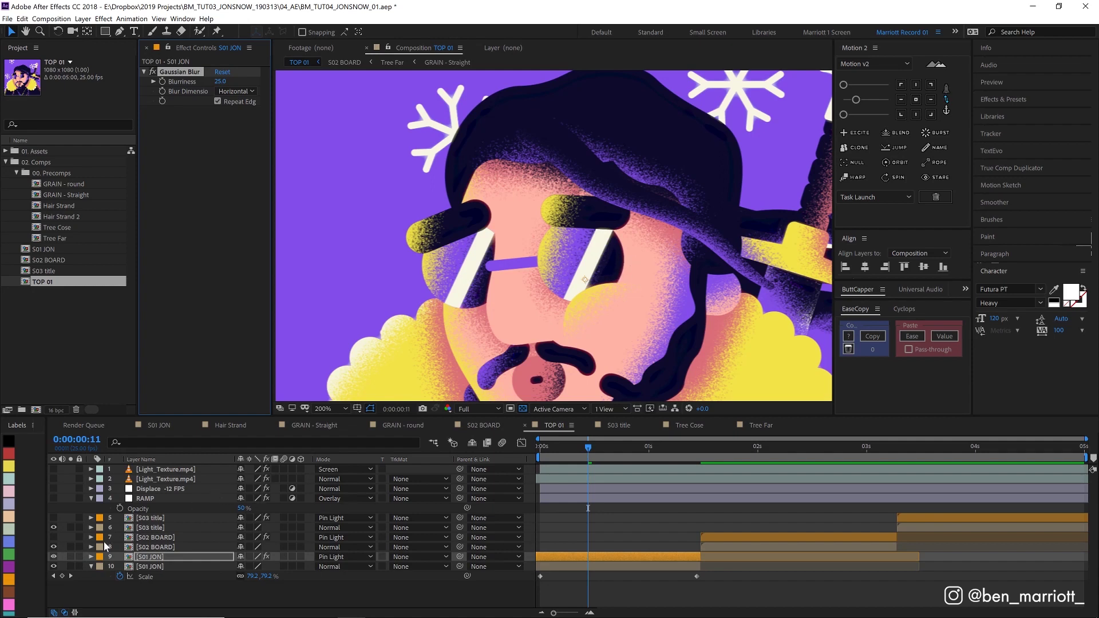
pyautogui.click(54, 547)
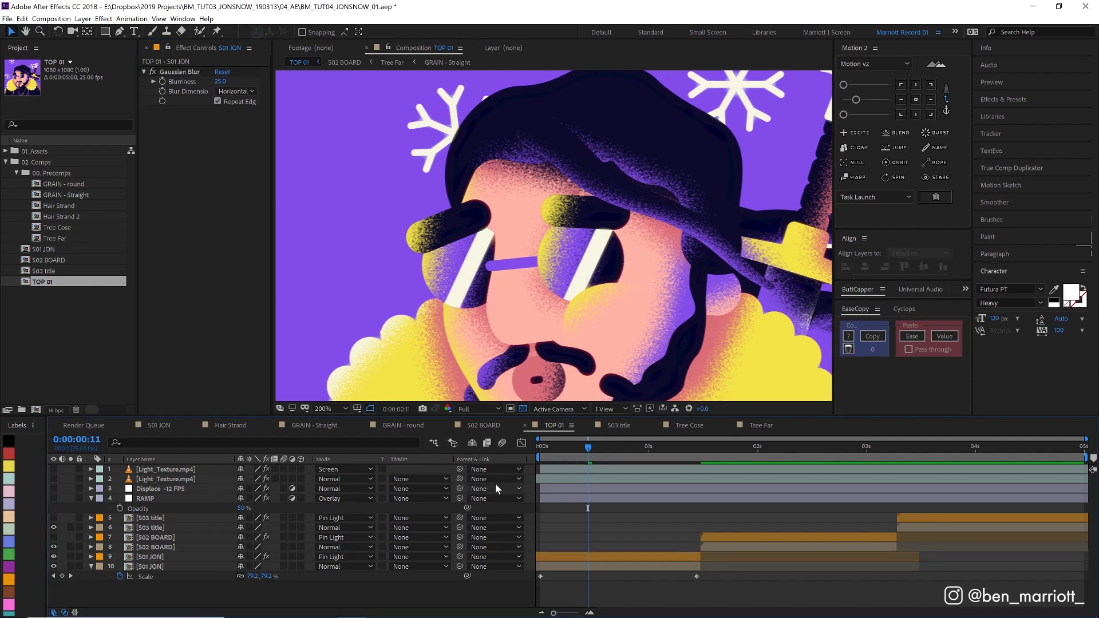
pyautogui.click(154, 503)
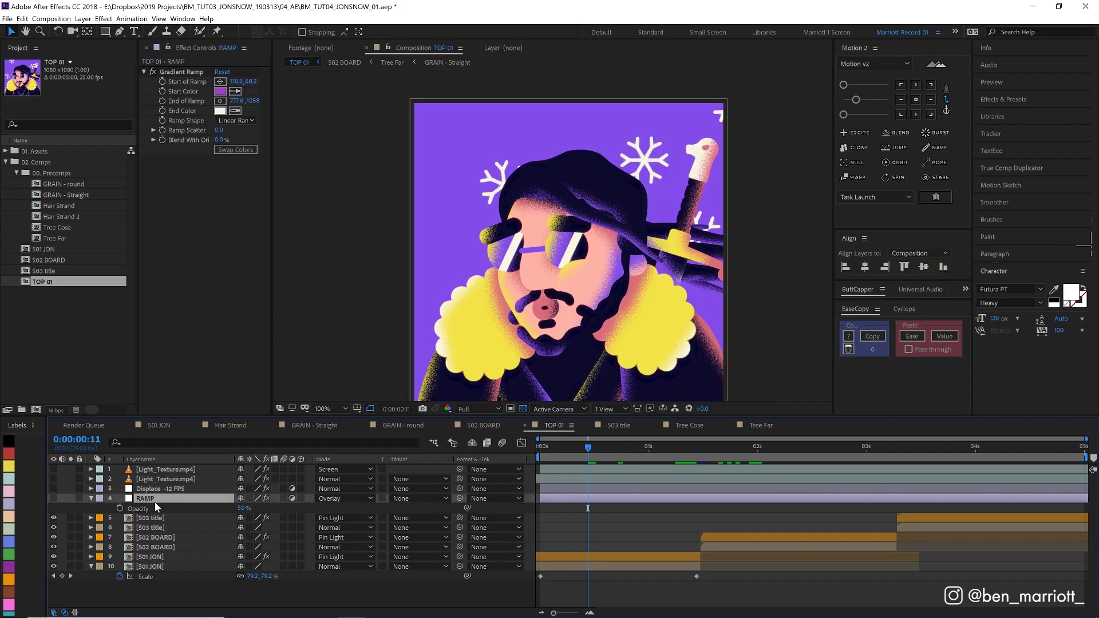
pyautogui.click(54, 497)
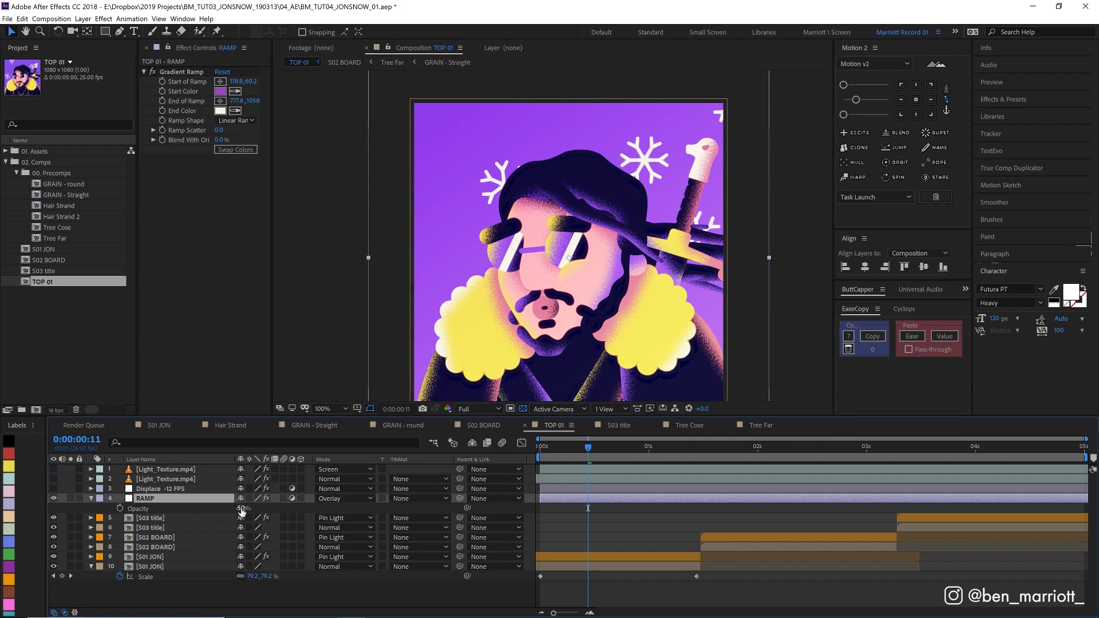
# Try the RAMP layer at 100% opacity in Normal blending mode, and undo both changes
pyautogui.moveTo(244, 508); pyautogui.dragTo(385, 505)
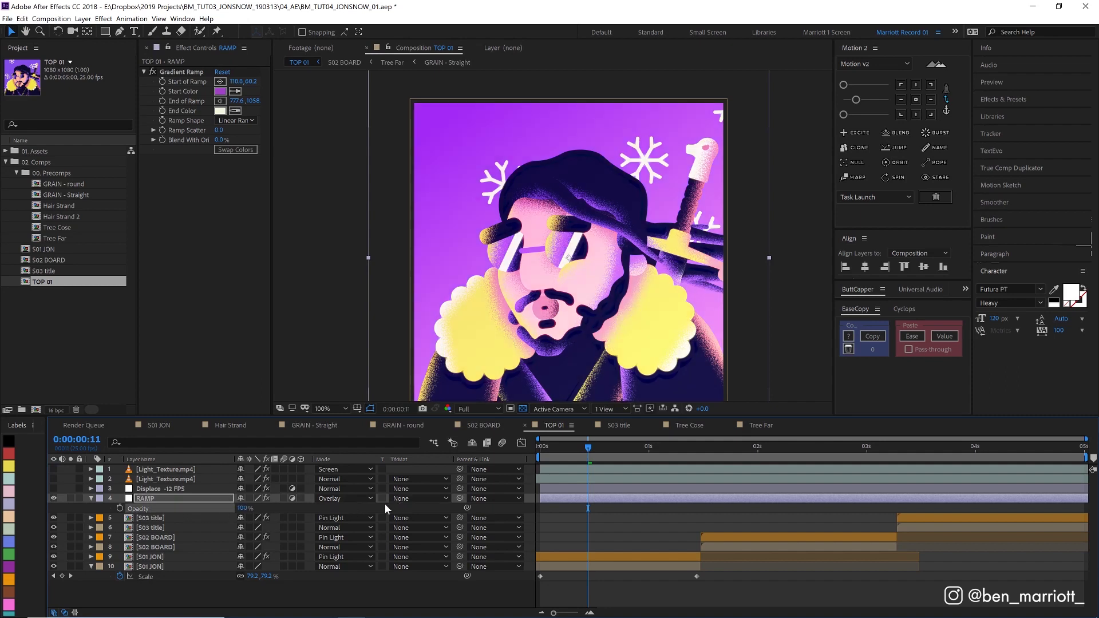
pyautogui.click(336, 500)
pyautogui.click(335, 71)
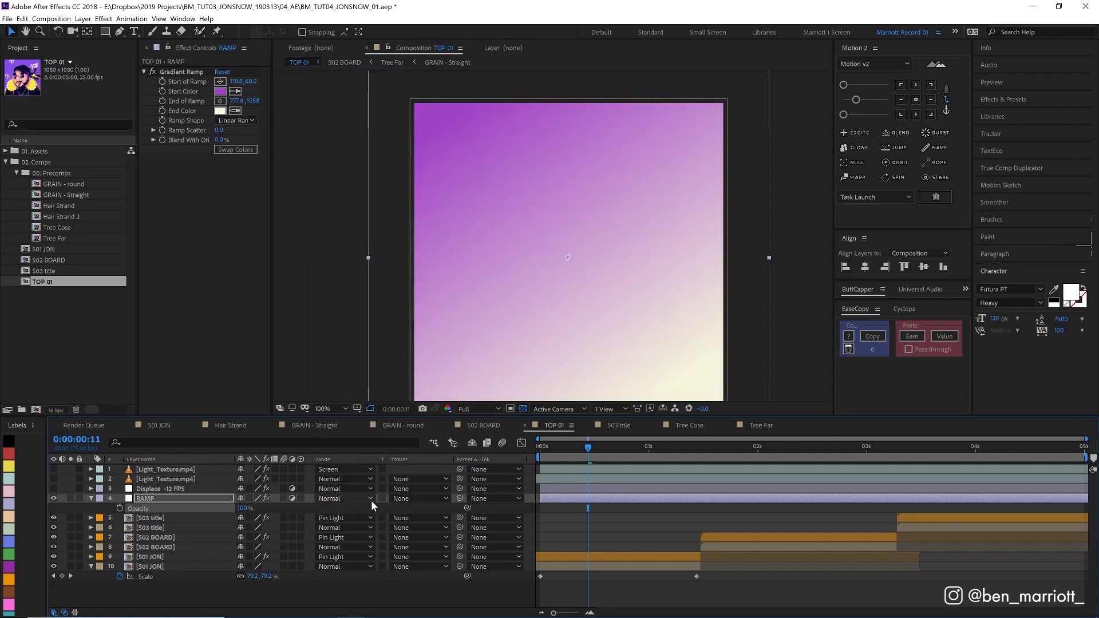
pyautogui.hotkey('ctrl', 'z')
pyautogui.hotkey('ctrl', 'z')
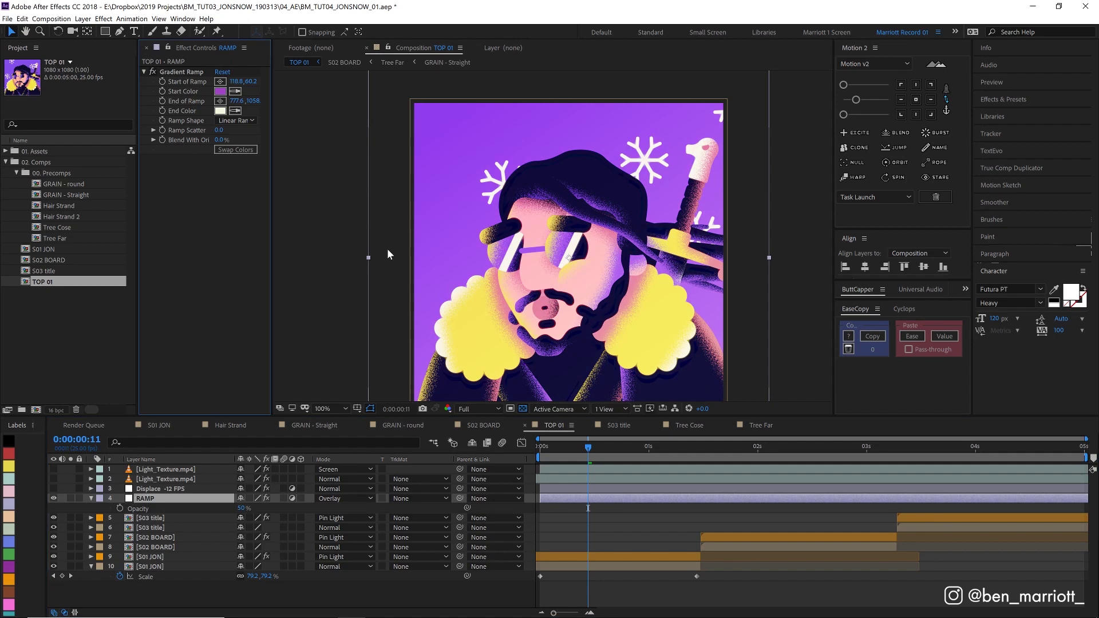
# Try blue, green and red start colours for the RAMP layer's Gradient Ramp, and cancel the colour change
pyautogui.click(222, 90)
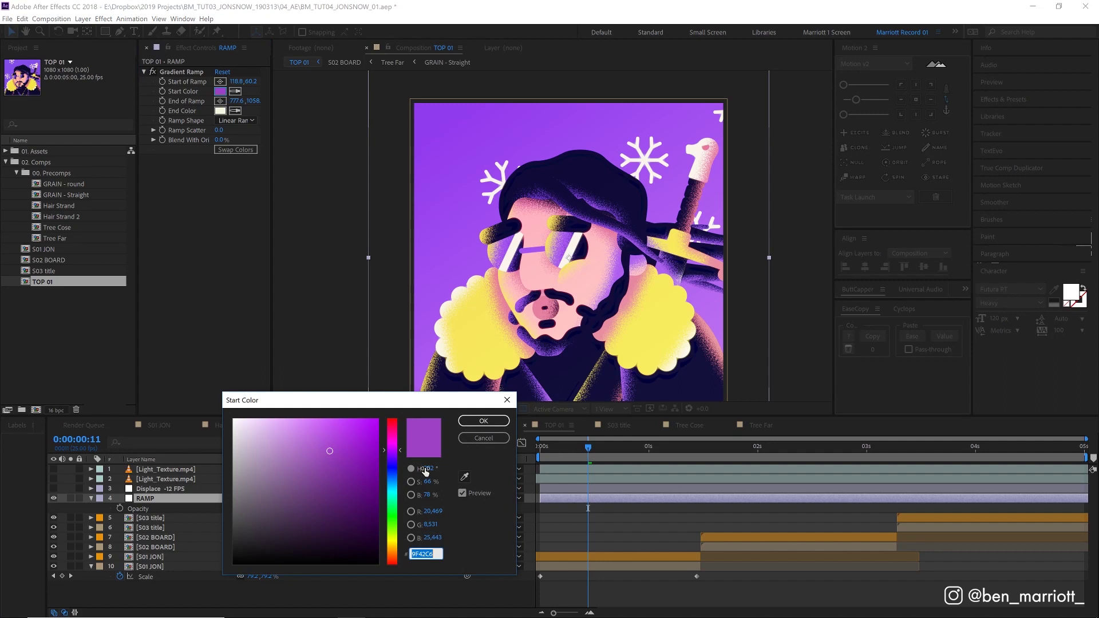
pyautogui.click(393, 468)
pyautogui.click(351, 426)
pyautogui.click(311, 420)
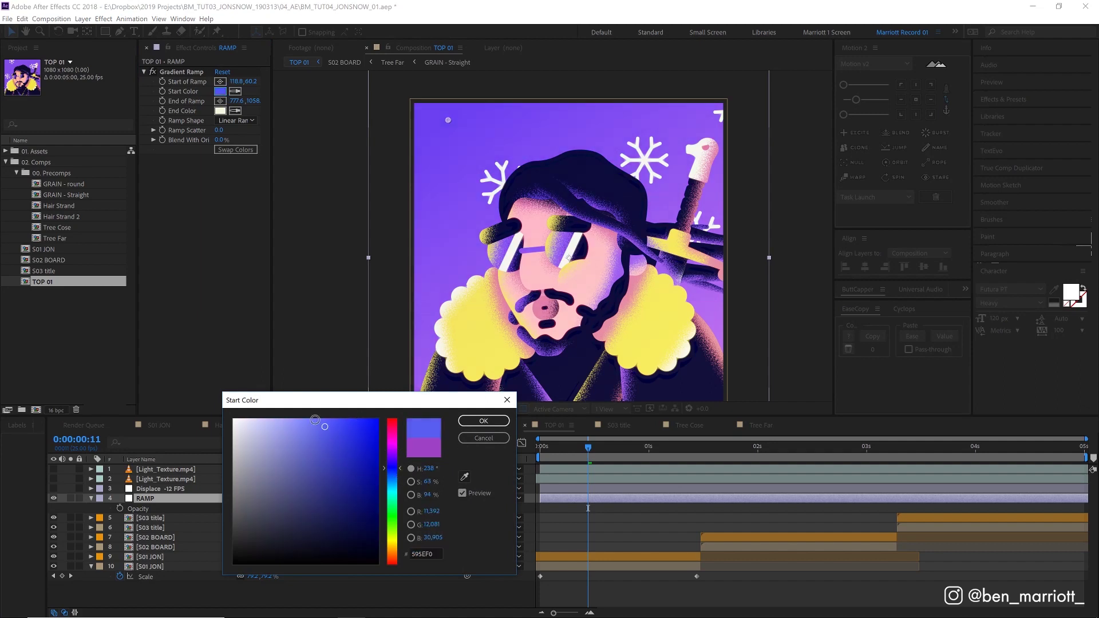
pyautogui.click(393, 522)
pyautogui.click(373, 419)
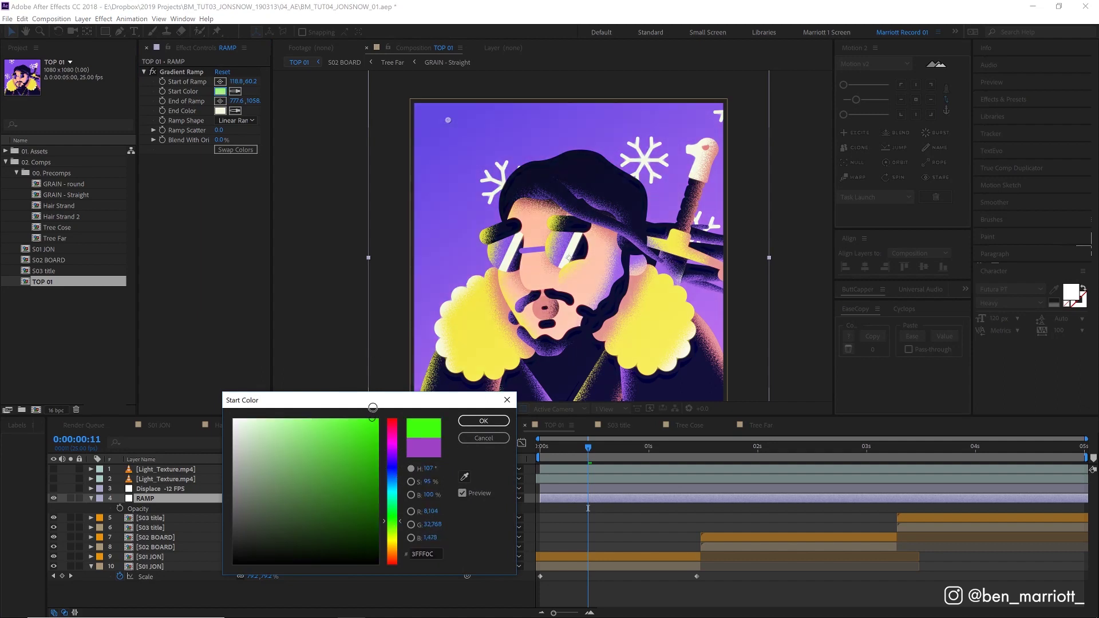
pyautogui.click(388, 558)
pyautogui.click(378, 427)
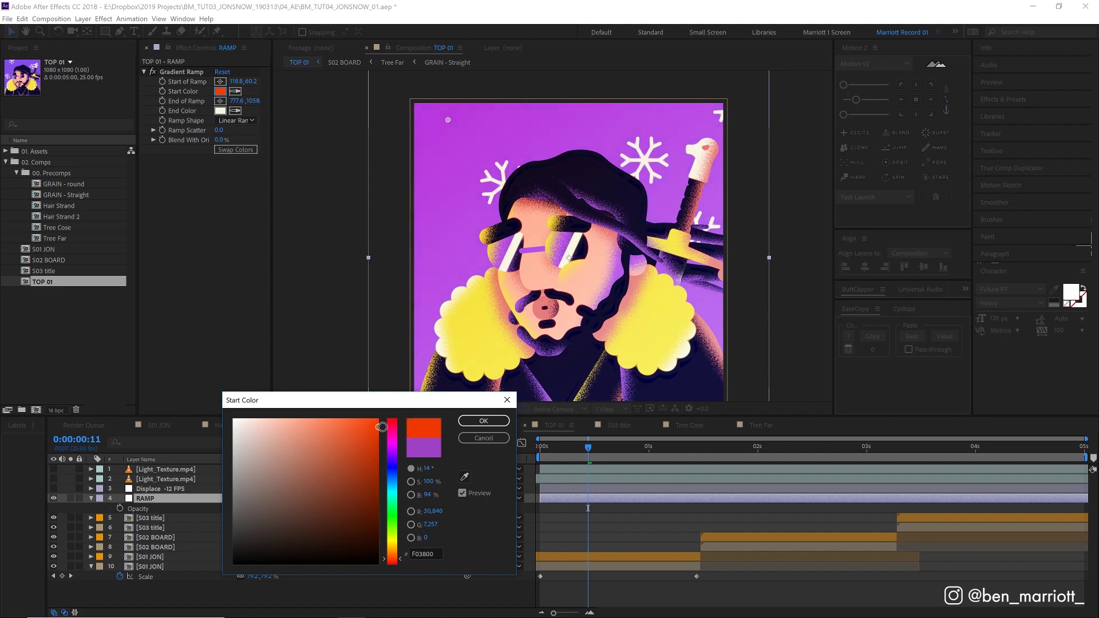
pyautogui.click(483, 436)
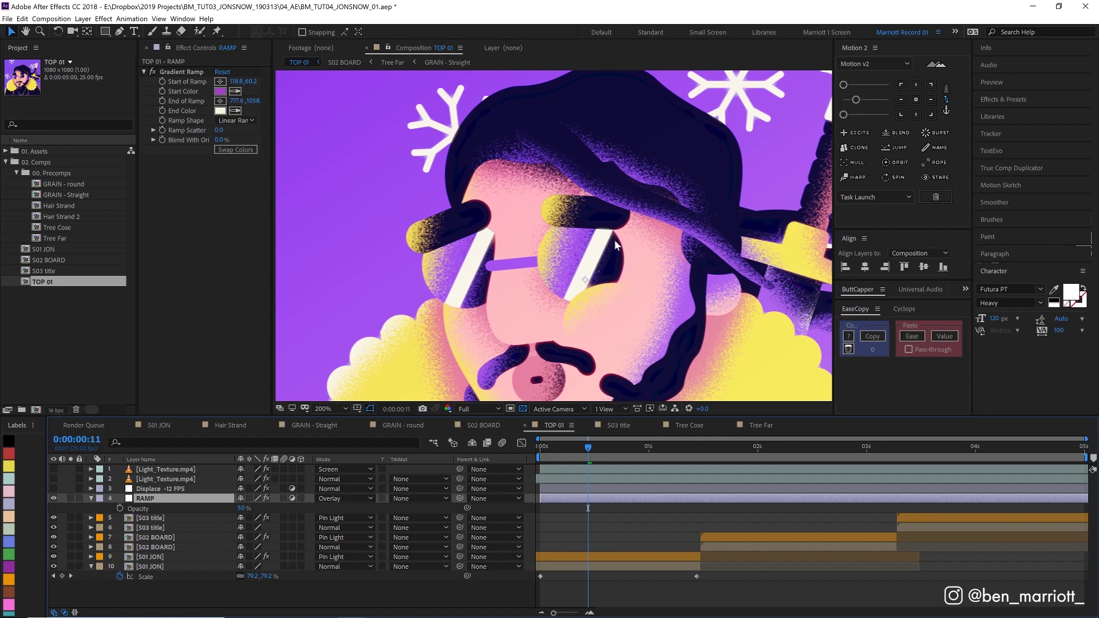
# Make the Displace -12 FPS adjustment layer visible in TOP 01 and inspect its roughened edges around Jon's glasses
pyautogui.scroll(-2, 612, 263)
pyautogui.click(155, 489)
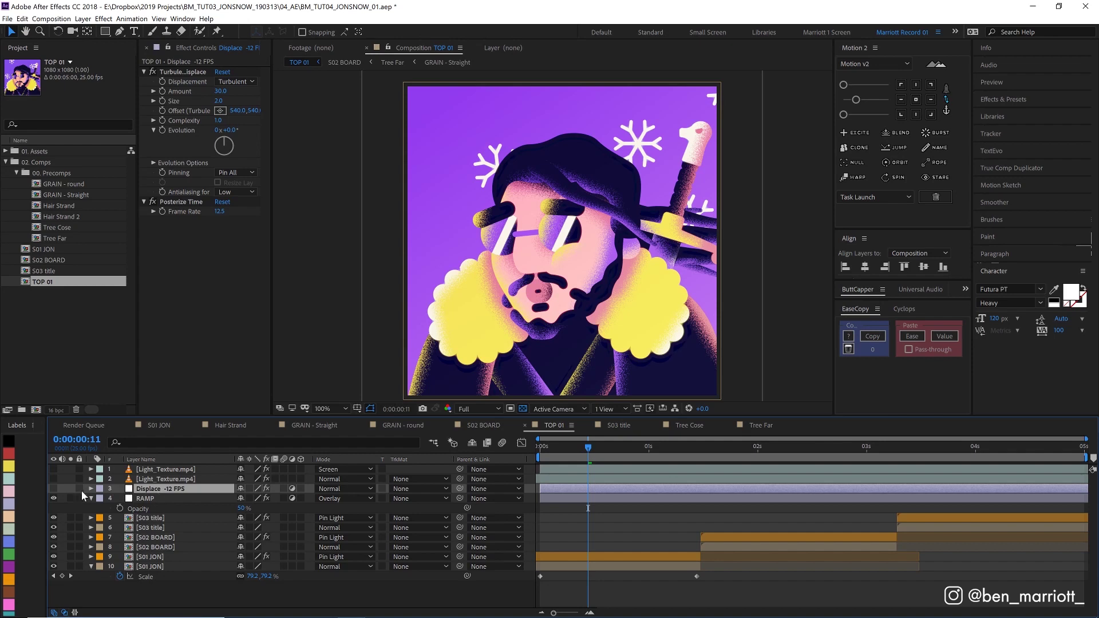
pyautogui.click(52, 488)
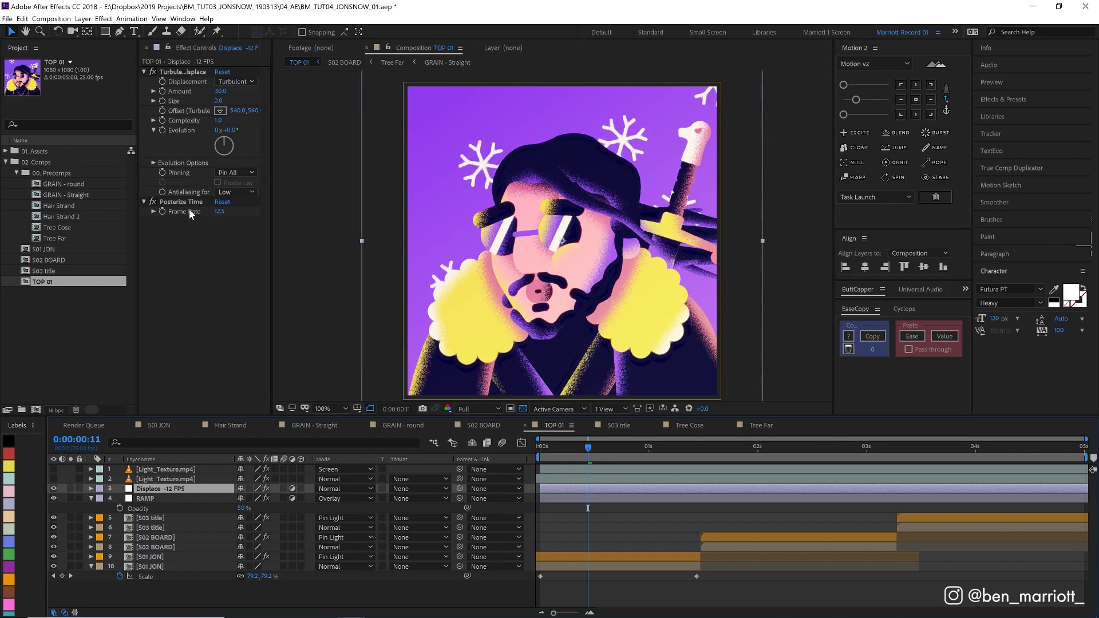
pyautogui.scroll(4, 592, 266)
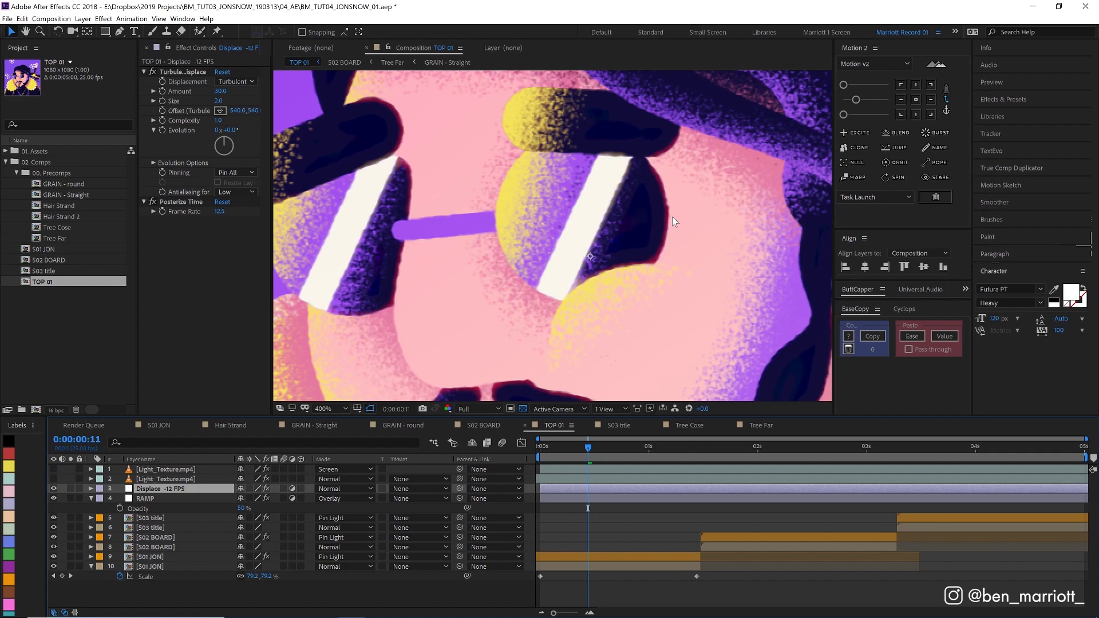
pyautogui.press(',')
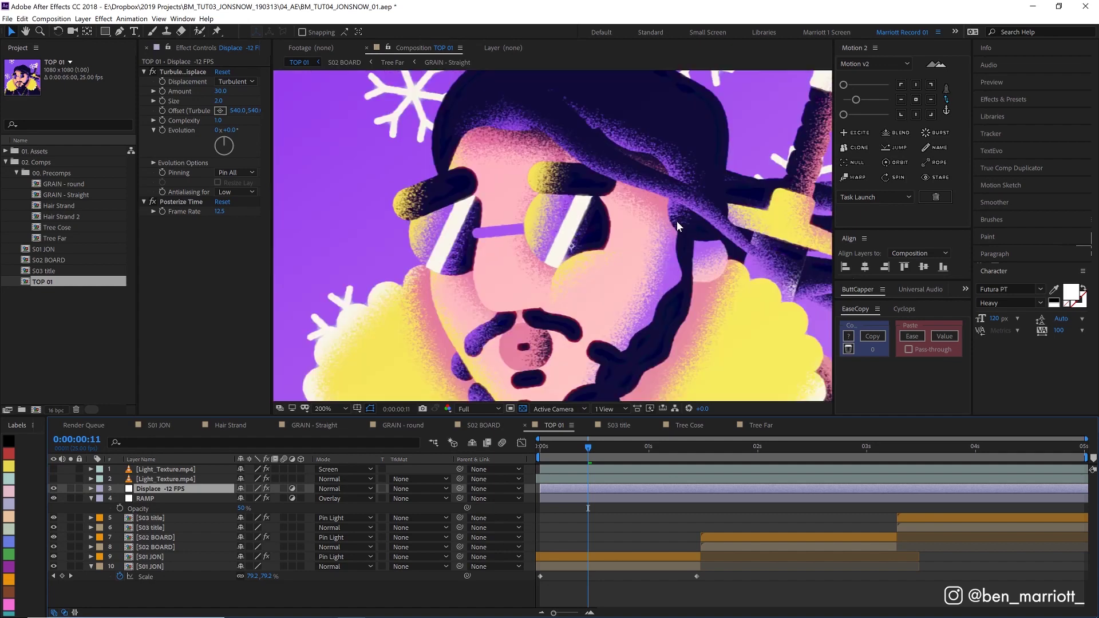
pyautogui.press(',')
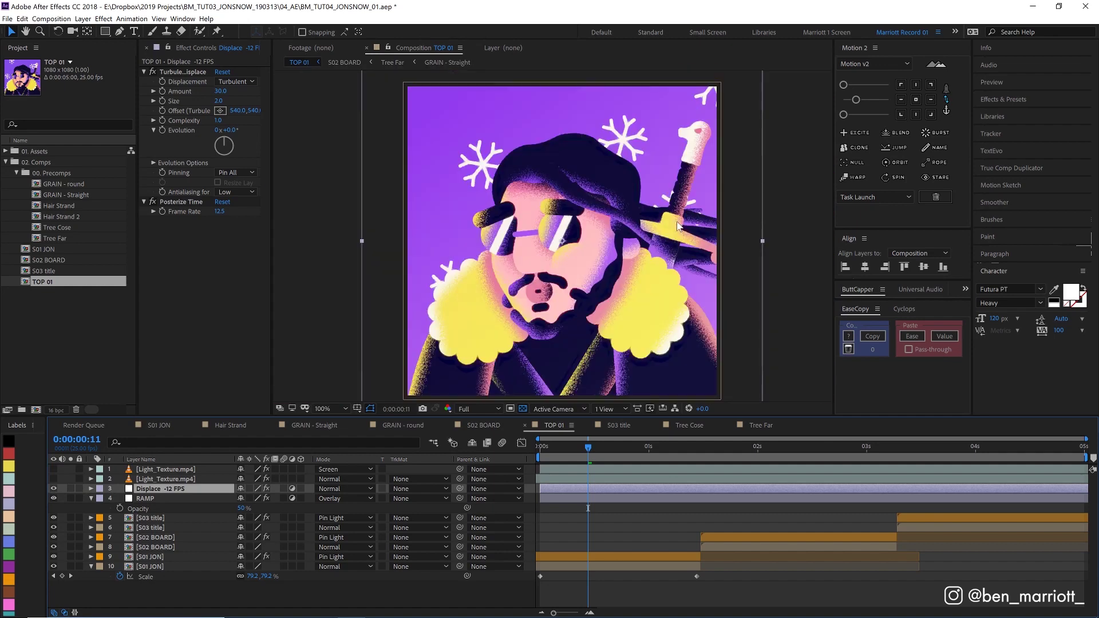
# Compare playback of TOP 01 from the first frame with the Displace -12 FPS layer hidden and with it visible
pyautogui.press('Home')
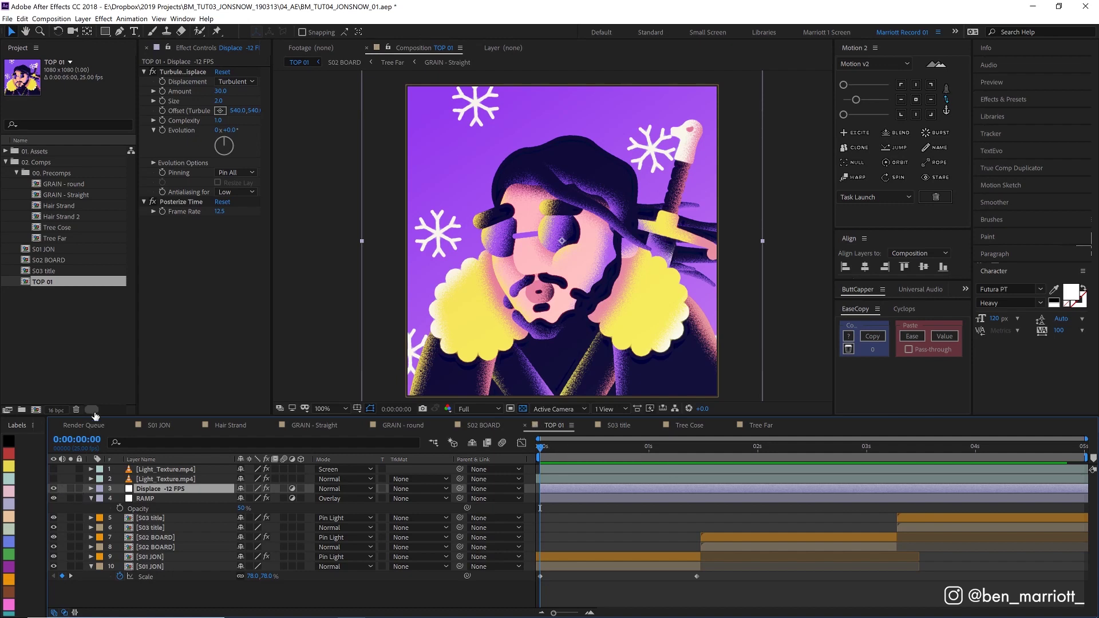
pyautogui.click(54, 489)
pyautogui.press('space')
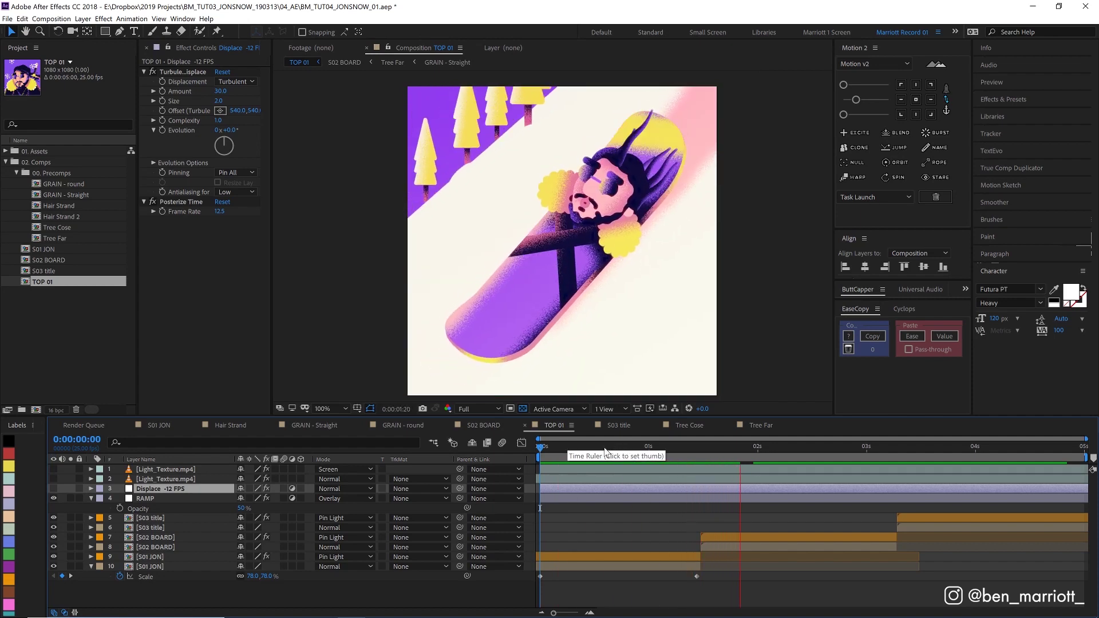
pyautogui.press('space')
pyautogui.click(54, 489)
pyautogui.moveTo(639, 462); pyautogui.dragTo(566, 455)
pyautogui.press('space')
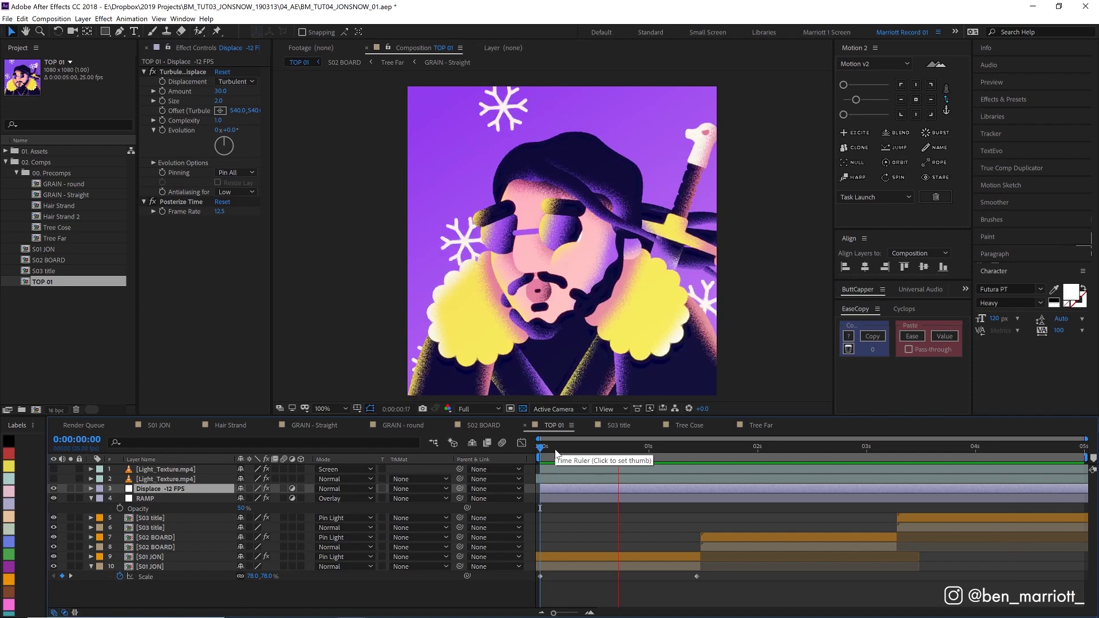
pyautogui.press('space')
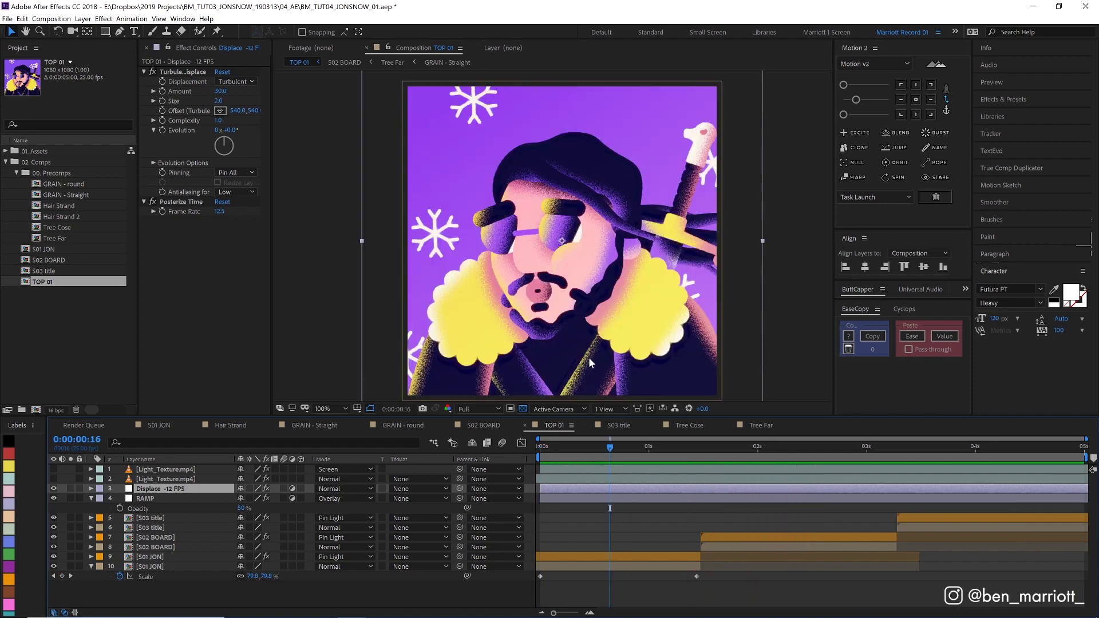
# View the footage of the topmost Light_Texture.mp4 layer, and play TOP 01 from the start with that Screen-mode layer turned on
pyautogui.click(149, 480)
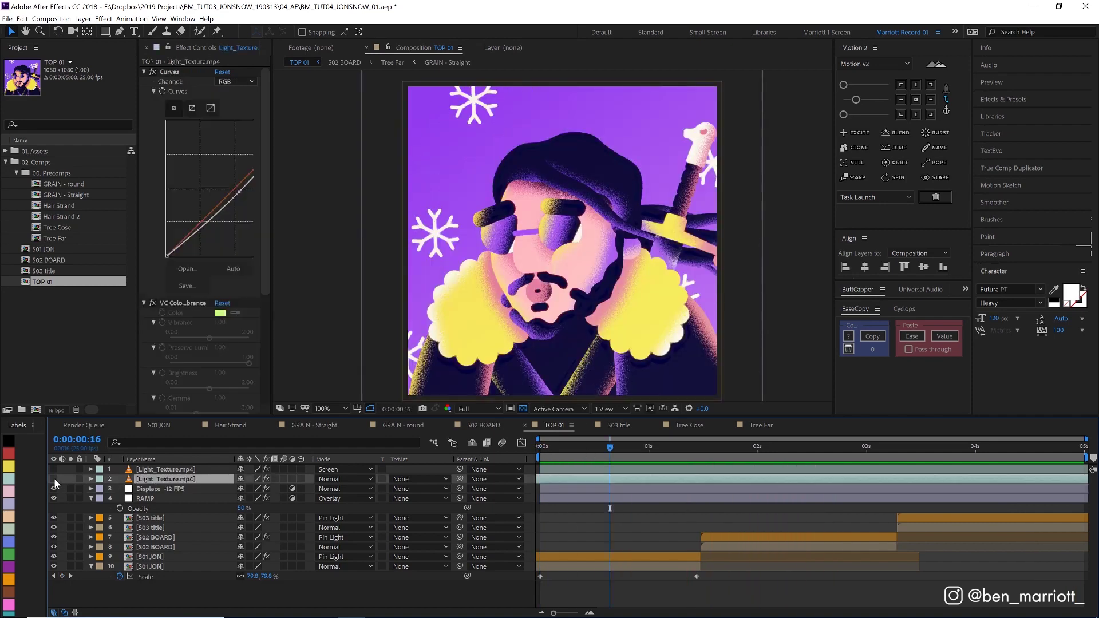
pyautogui.click(153, 471)
pyautogui.doubleClick(153, 470)
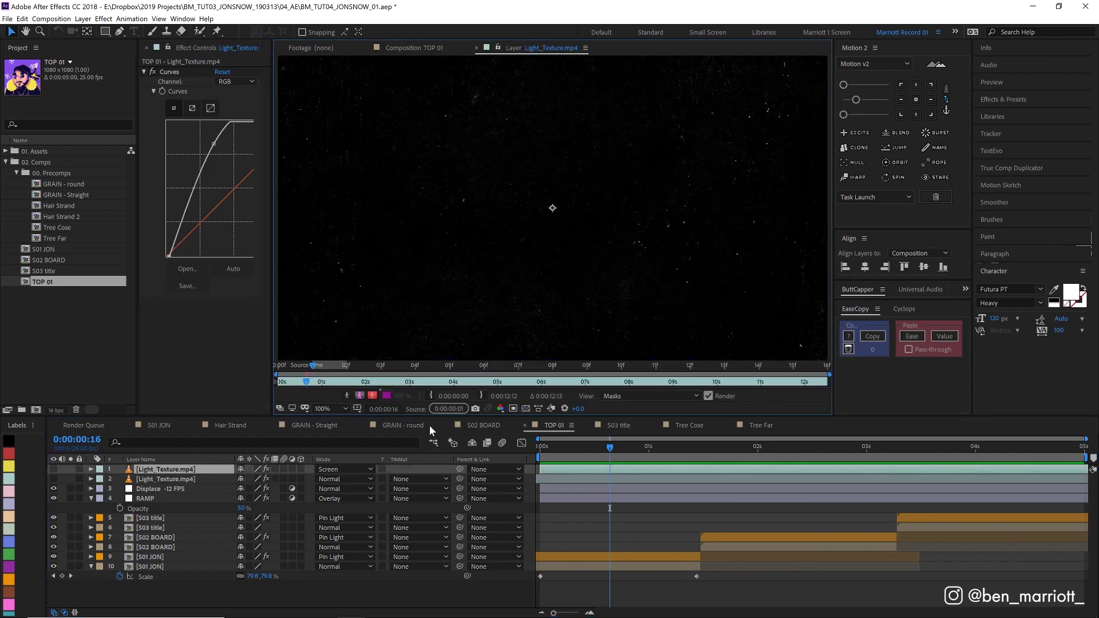
pyautogui.moveTo(312, 380)
pyautogui.mouseDown()
pyautogui.moveTo(711, 371)
pyautogui.moveTo(416, 377)
pyautogui.moveTo(674, 381)
pyautogui.moveTo(310, 391)
pyautogui.mouseUp()
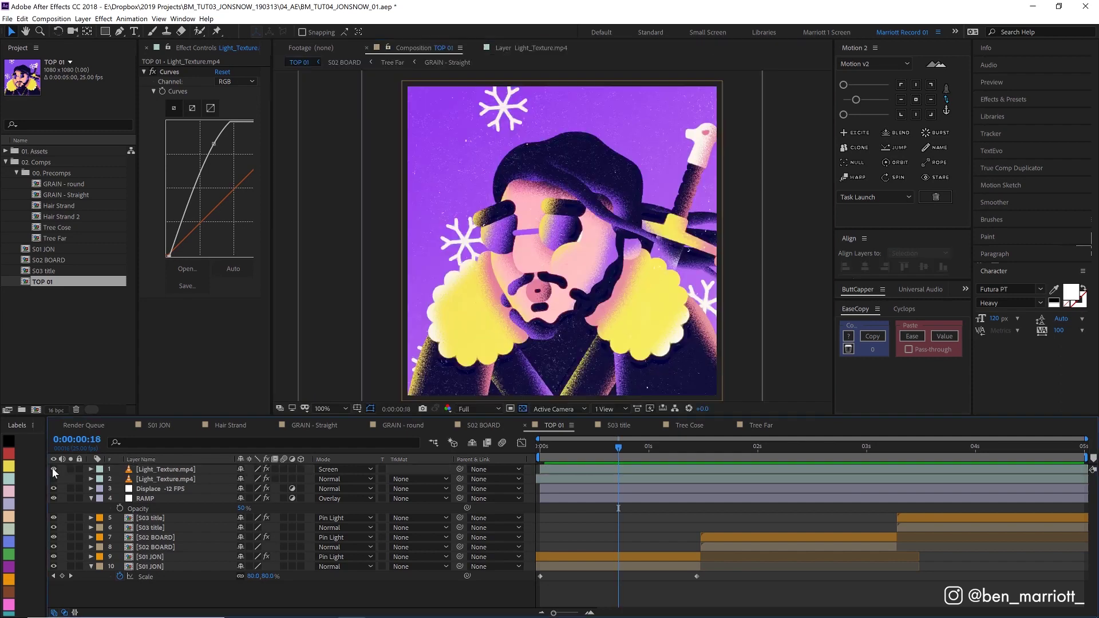
pyautogui.click(54, 469)
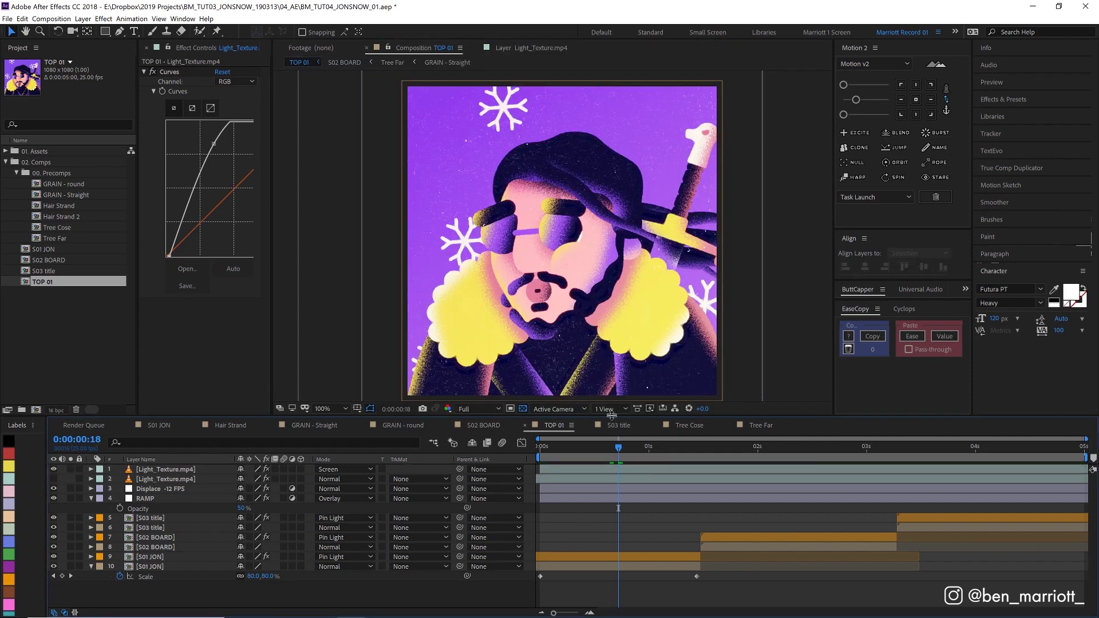
pyautogui.moveTo(609, 447); pyautogui.dragTo(527, 447)
pyautogui.press('space')
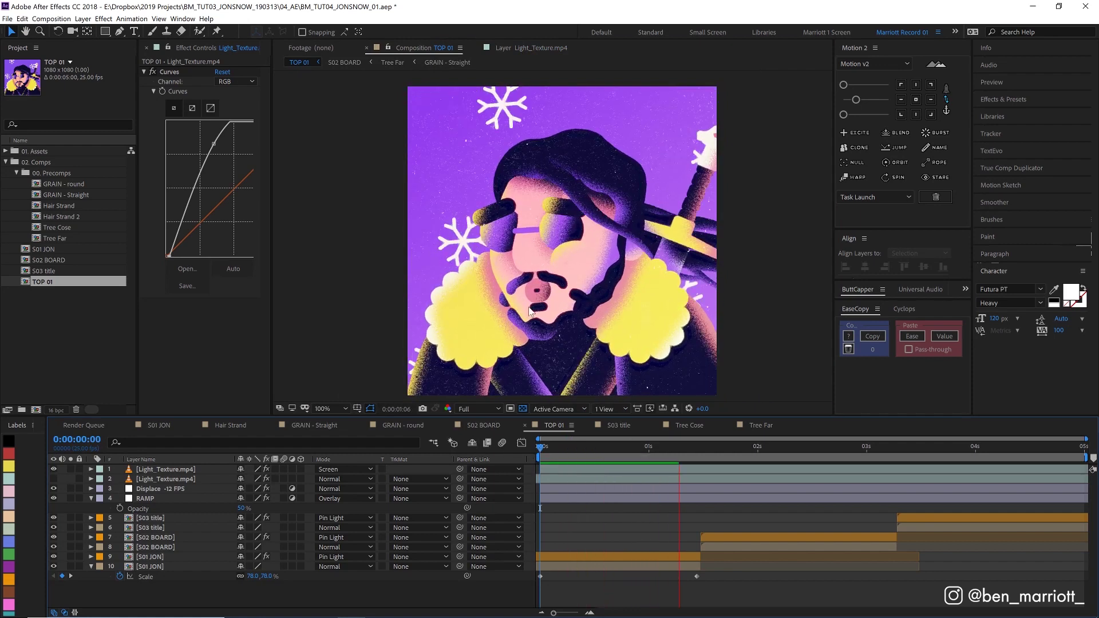
pyautogui.press('space')
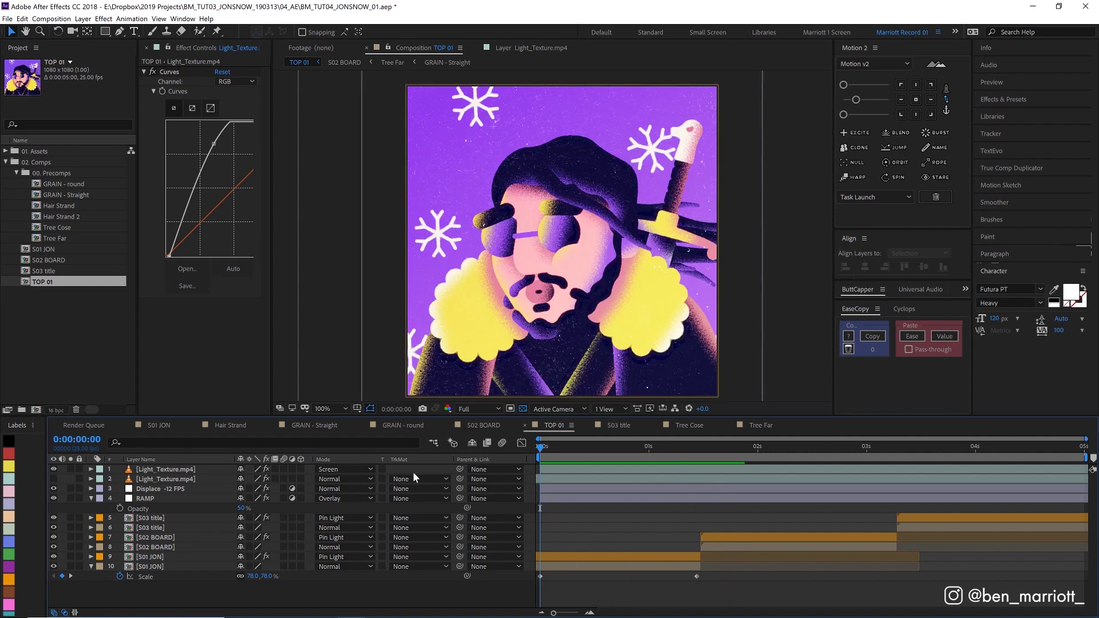
# Turn on the second Light_Texture.mp4 layer, set to Normal mode, and play TOP 01 to check the combined dust texture
pyautogui.click(110, 479)
pyautogui.moveTo(54, 478); pyautogui.dragTo(54, 489)
pyautogui.scroll(1, 500, 311)
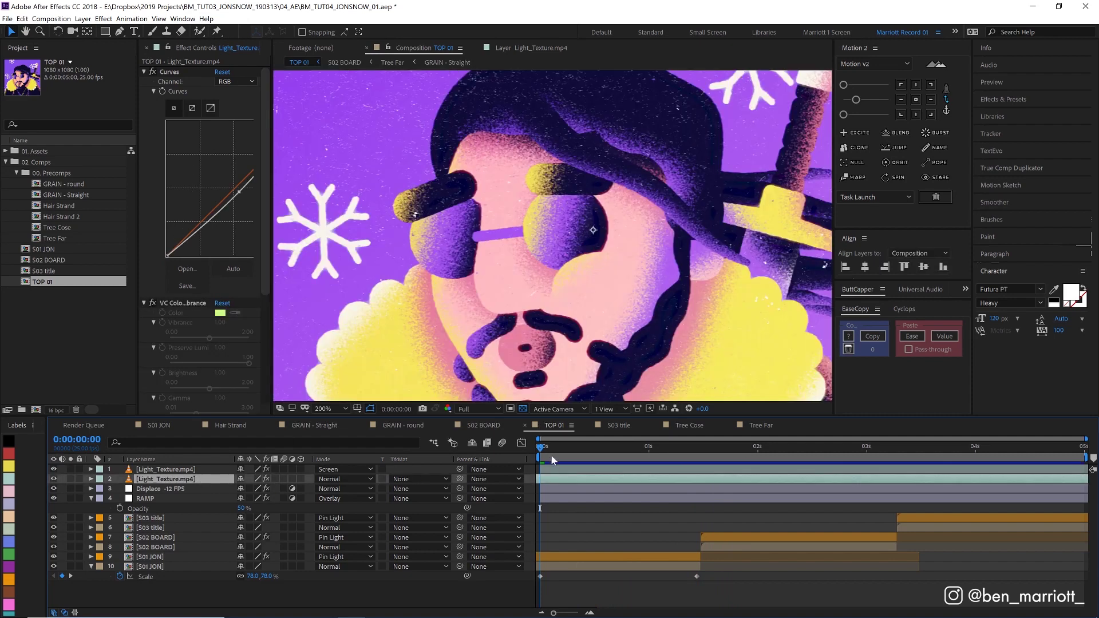
pyautogui.press('space')
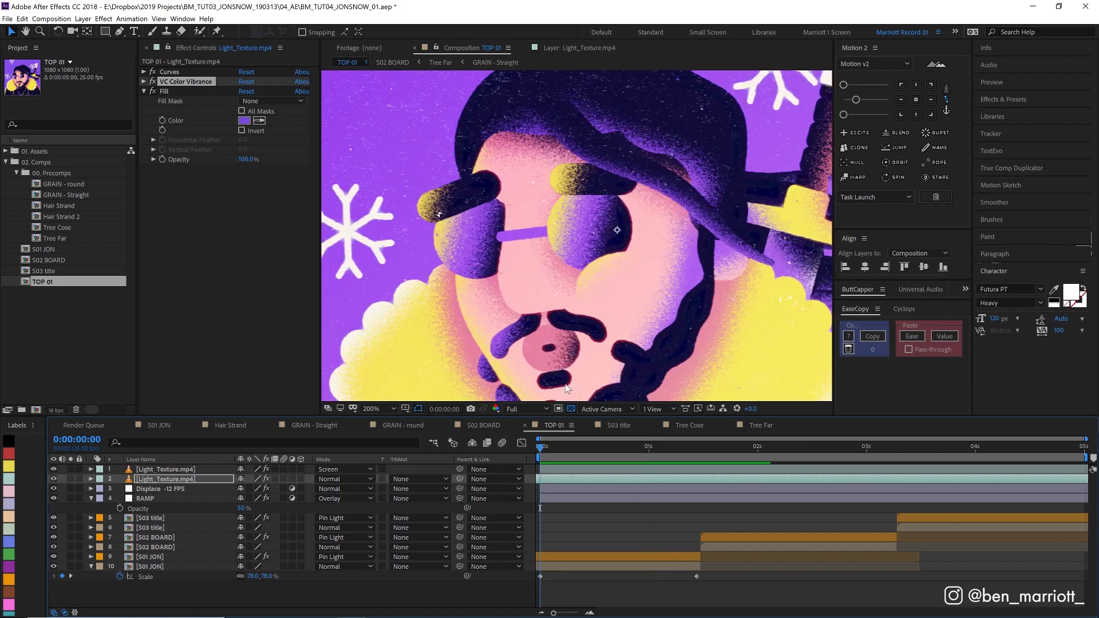
pyautogui.scroll(-1, 559, 334)
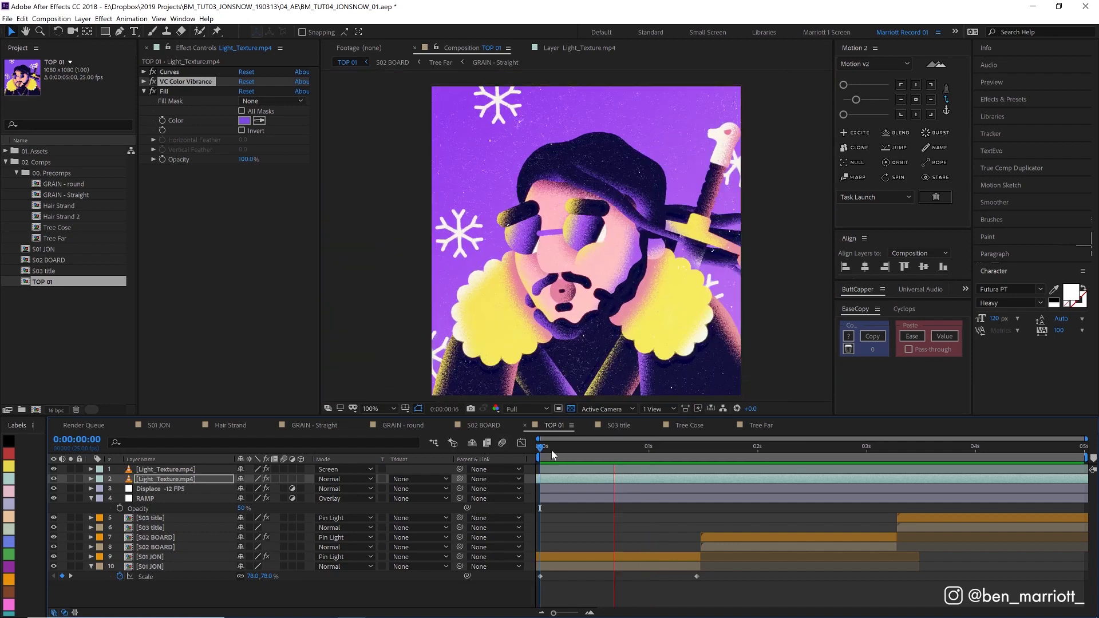